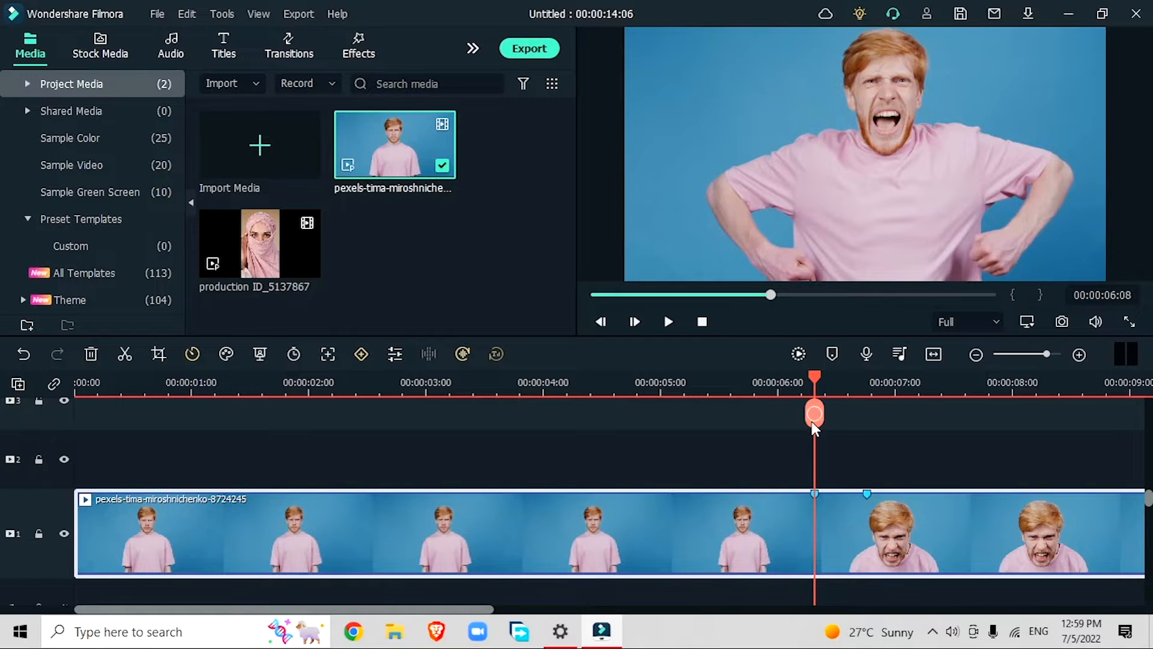
# Step: Split the clip on track 1 at the first marker, at 00:00:06:08
pyautogui.click(814, 414)
pyautogui.click(865, 458)
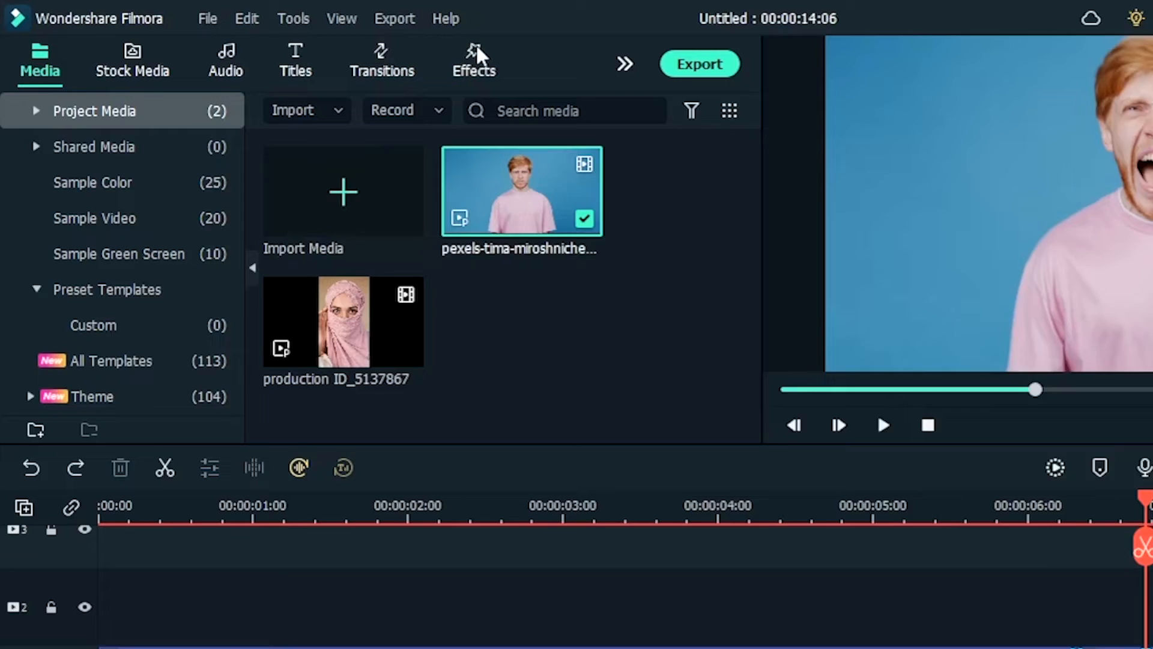
# Step: Add the AI Portrait effect Burning body 1 on track 2, starting at the second marker, and preview it
pyautogui.click(399, 51)
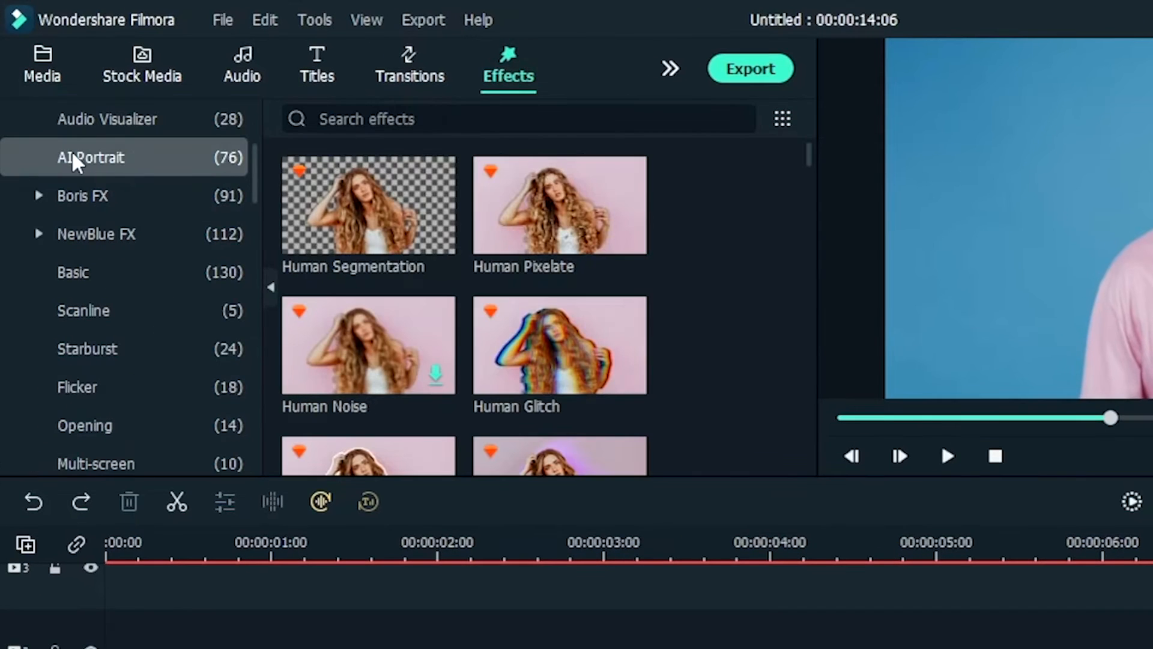
pyautogui.scroll(-10, 661, 364)
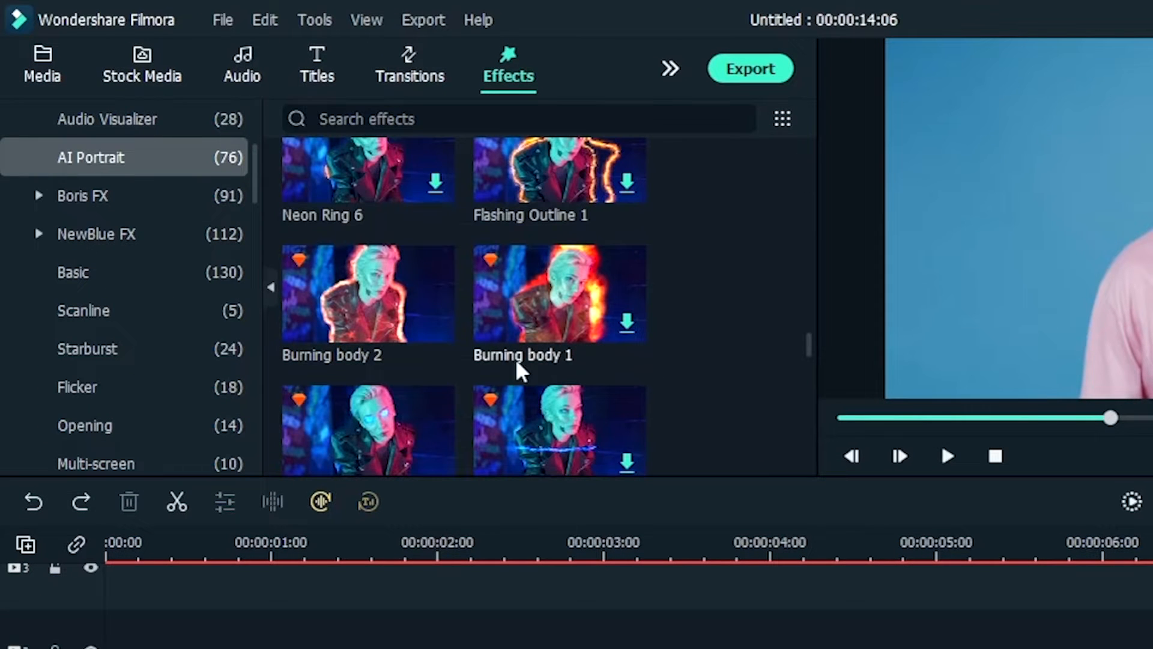
pyautogui.moveTo(865, 378); pyautogui.dragTo(906, 392)
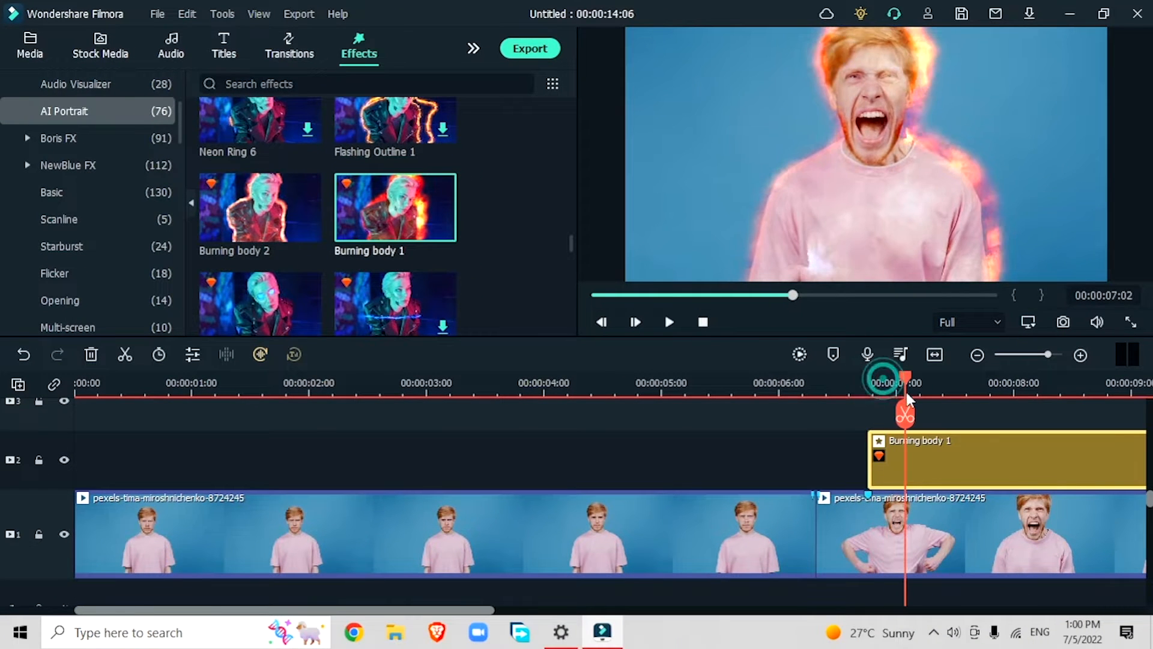
# Step: Add the Burning body 2 effect on track 3, aligned with the start of Burning body 1, and preview it
pyautogui.scroll(-1, 903, 462)
pyautogui.scroll(4, 904, 466)
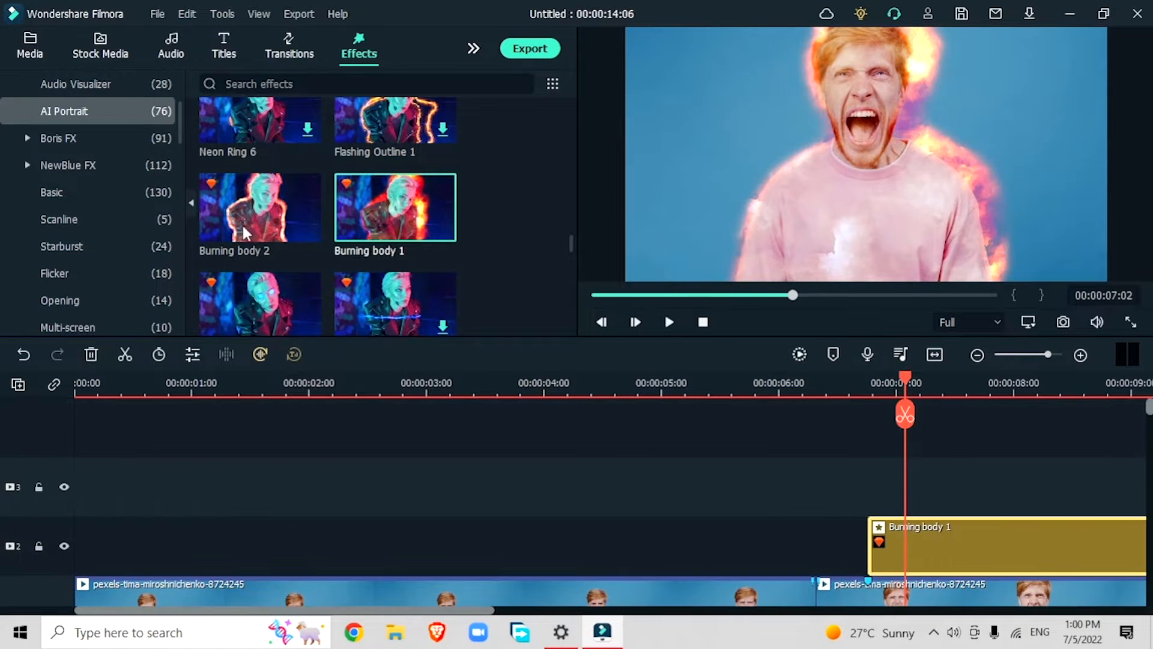
pyautogui.moveTo(245, 234)
pyautogui.mouseDown()
pyautogui.moveTo(975, 485)
pyautogui.moveTo(872, 486)
pyautogui.mouseUp()
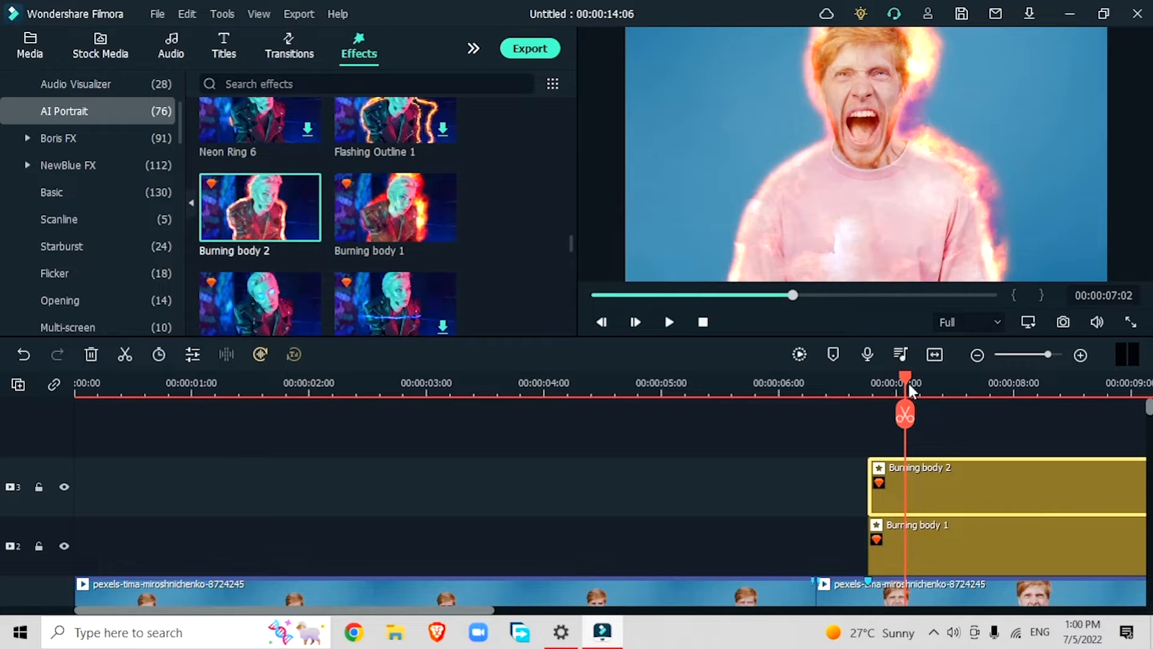
pyautogui.moveTo(905, 374); pyautogui.dragTo(967, 407)
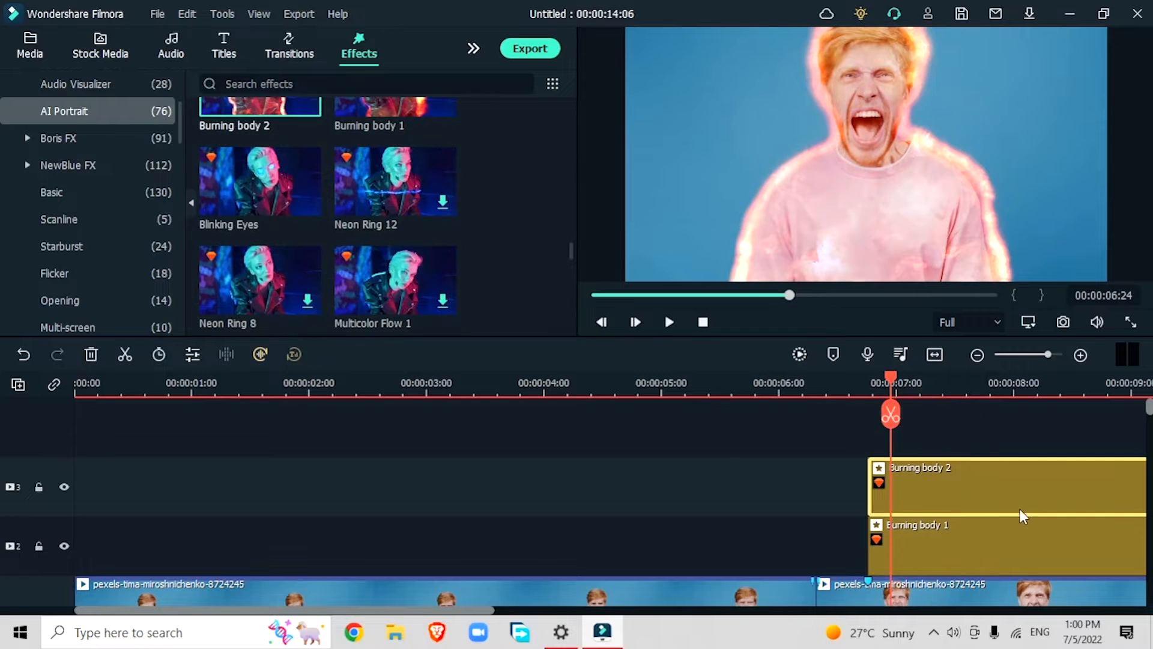
# Step: Move both burning body effects up one track and add the Blinking Eyes effect on track 2 at the second marker
pyautogui.click(992, 537)
pyautogui.keyDown('ctrl'); pyautogui.click(979, 503); pyautogui.keyUp('ctrl')
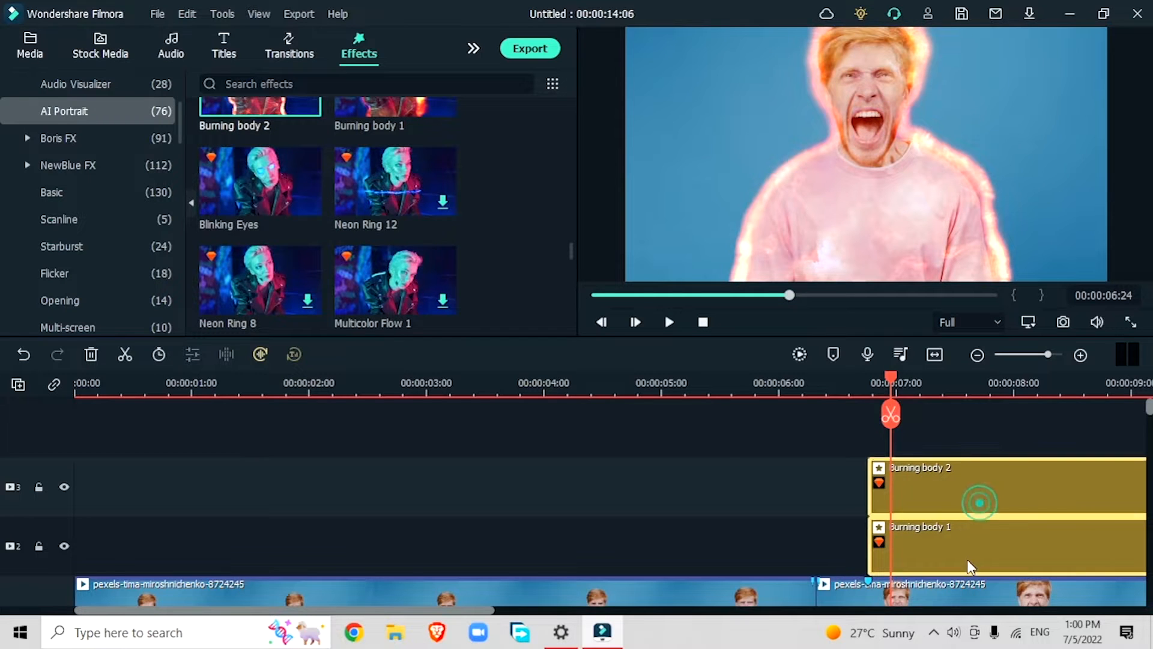
pyautogui.moveTo(967, 560)
pyautogui.mouseDown()
pyautogui.moveTo(961, 484)
pyautogui.moveTo(935, 497)
pyautogui.moveTo(937, 512)
pyautogui.mouseUp()
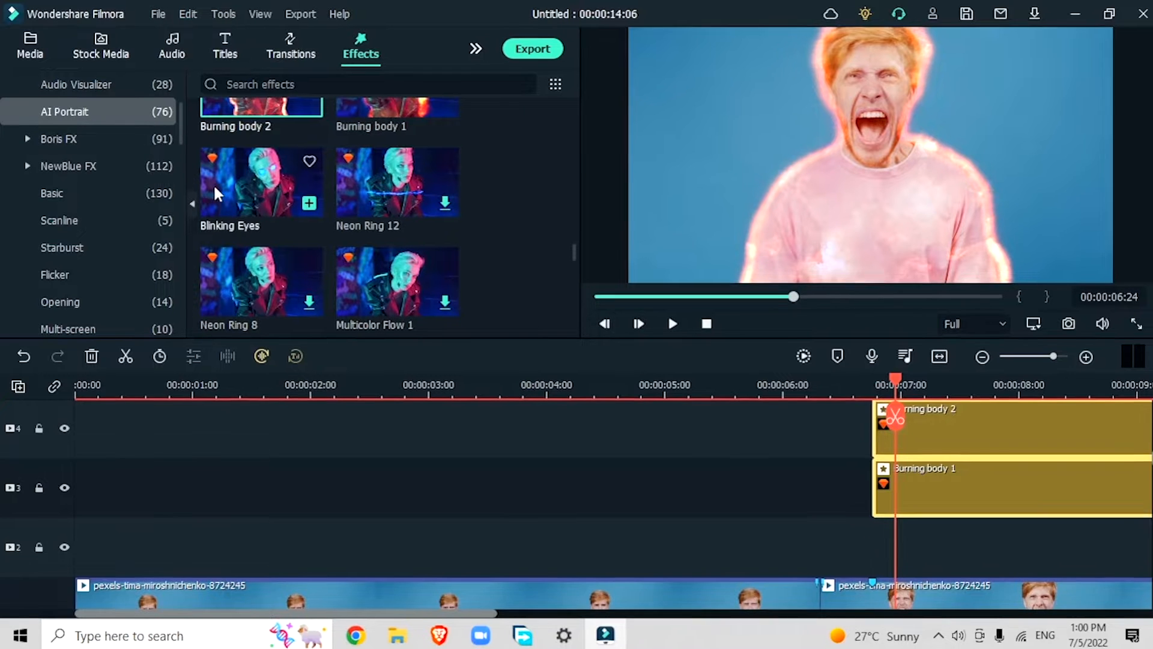
pyautogui.moveTo(218, 193); pyautogui.dragTo(882, 567)
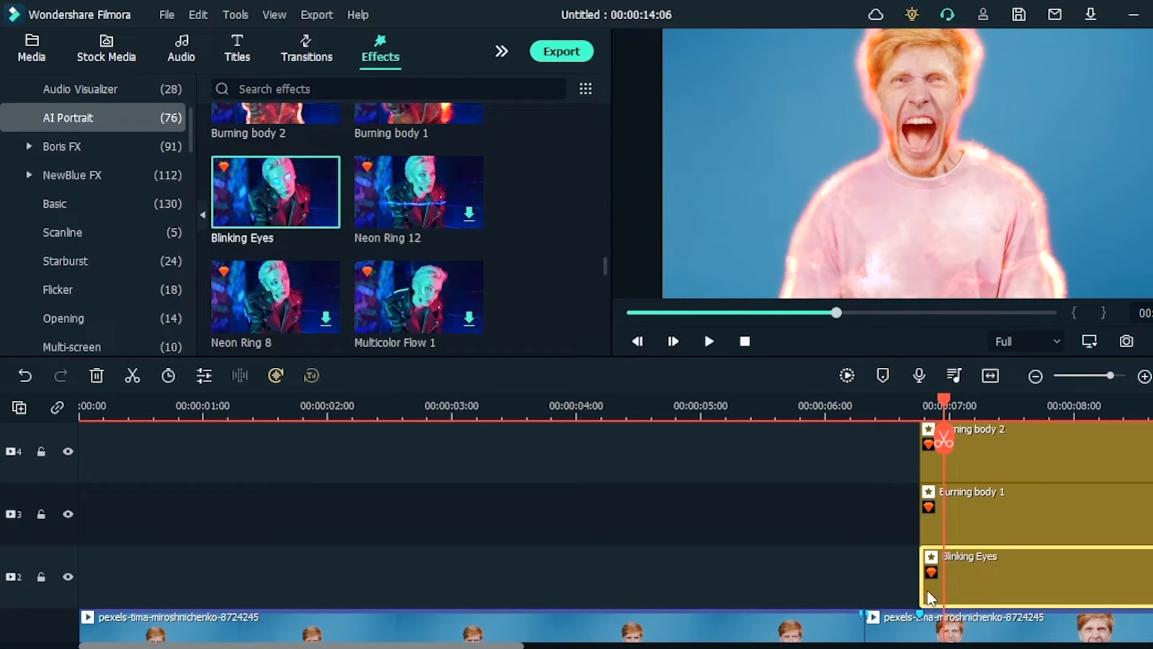
# Step: Set the Blinking Eyes effect to Random Color 0, a red color and Intensity 1.00
pyautogui.doubleClick(992, 577)
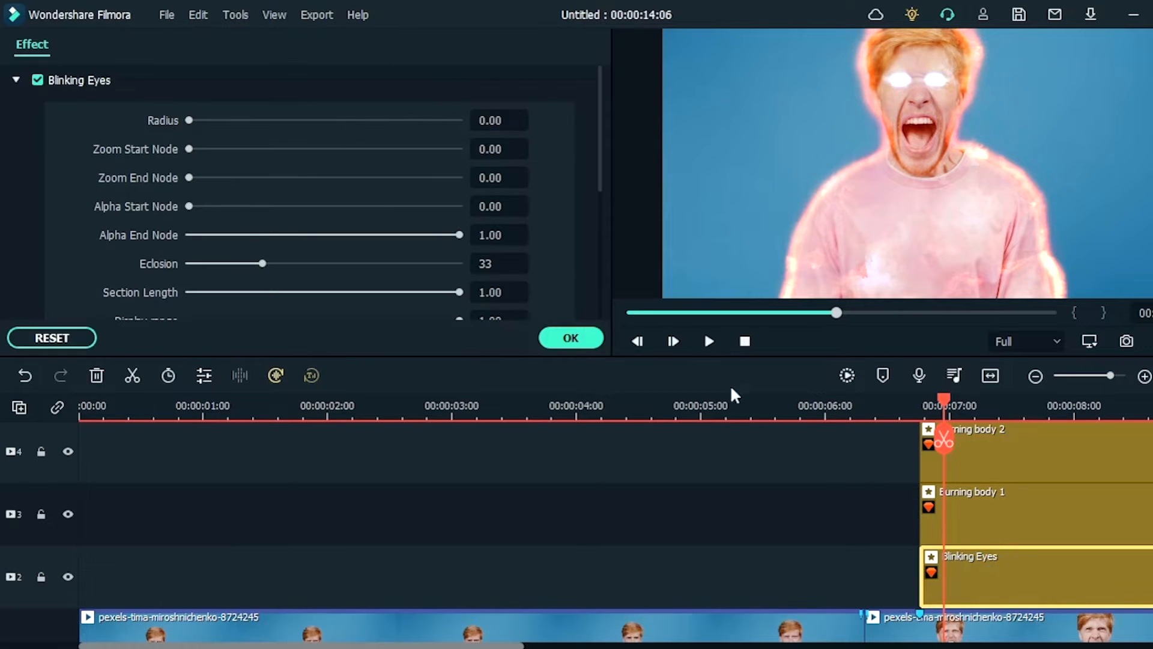
pyautogui.scroll(-5, 544, 153)
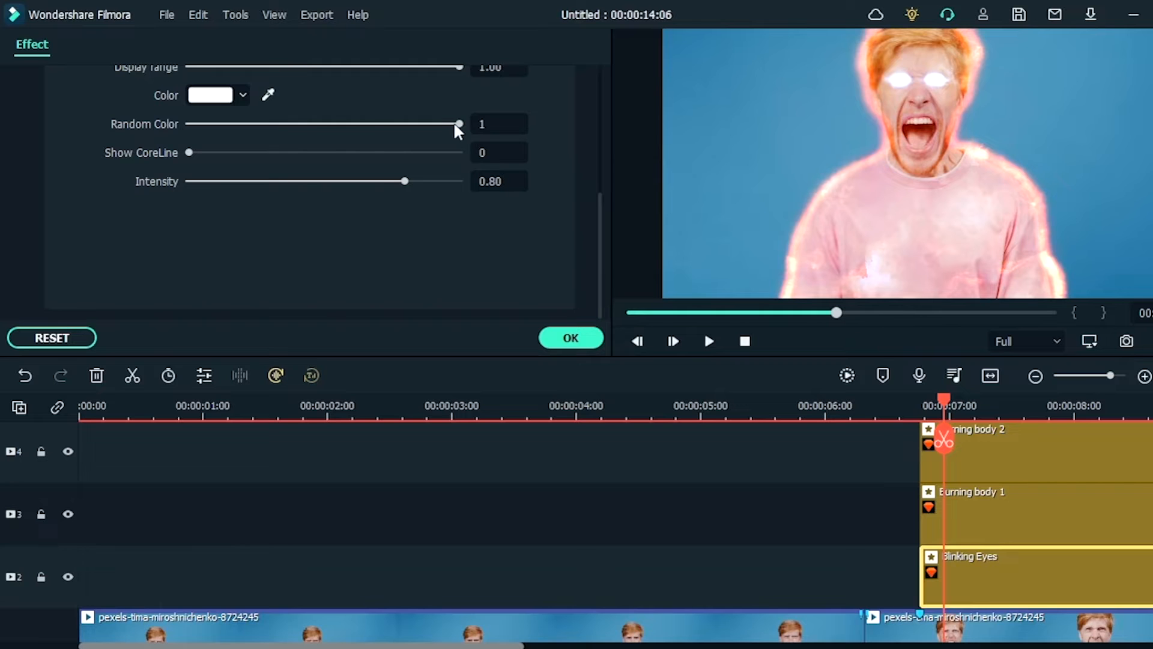
pyautogui.moveTo(457, 124); pyautogui.dragTo(260, 139)
pyautogui.click(194, 93)
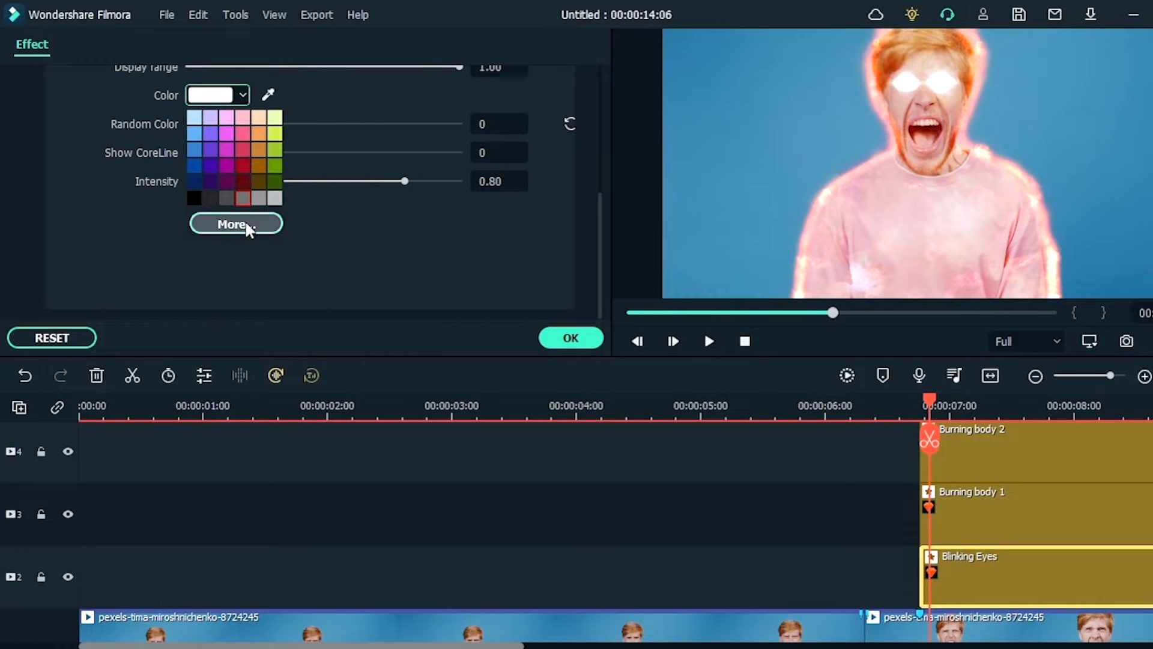
pyautogui.click(248, 225)
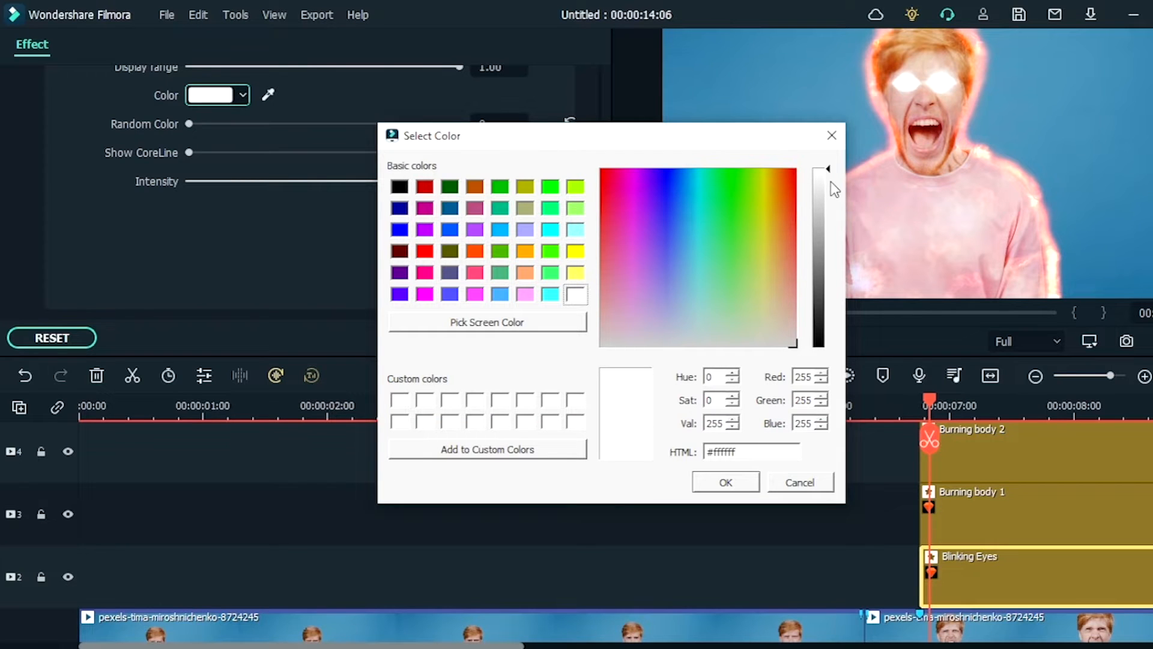
pyautogui.click(224, 85)
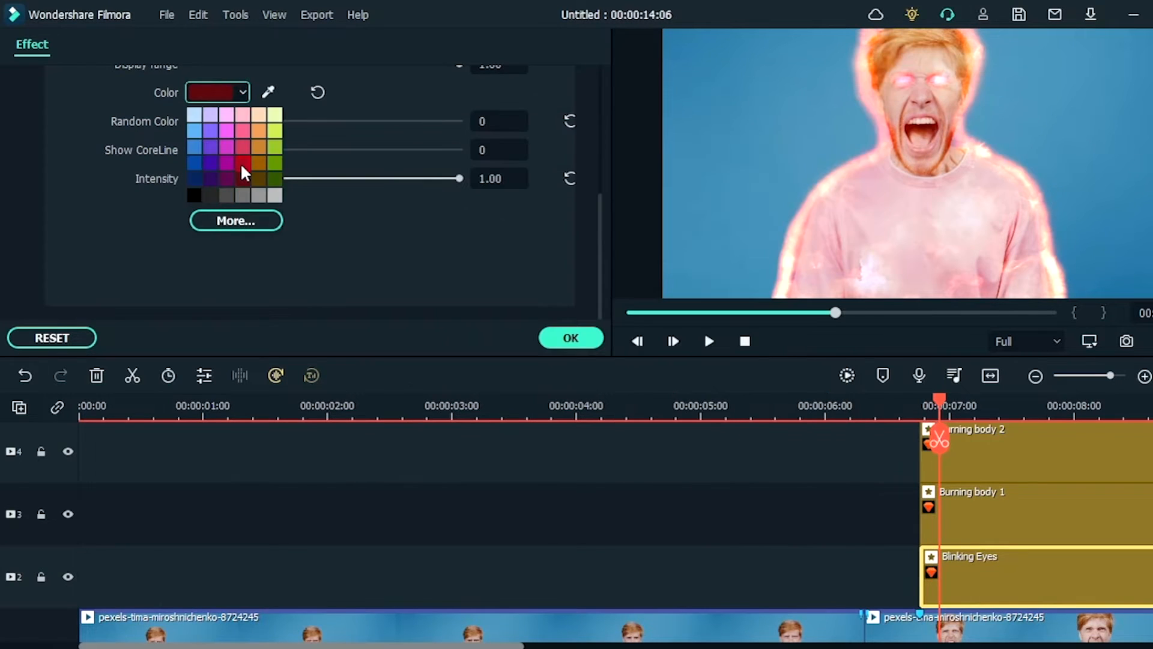
pyautogui.click(242, 165)
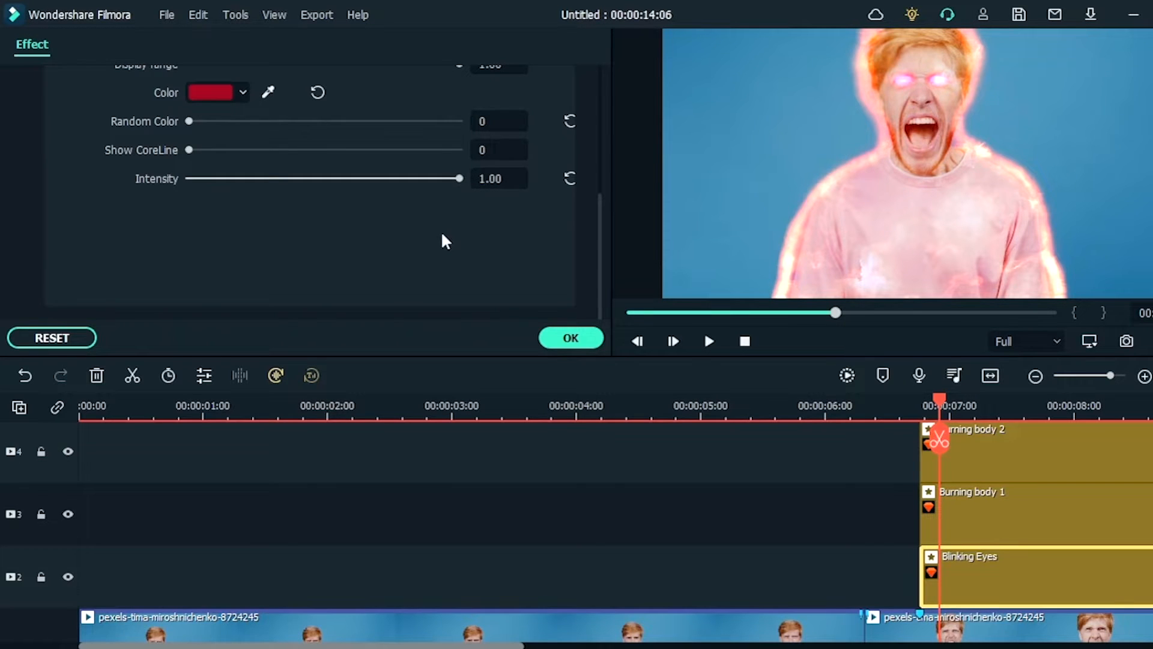
# Step: Set the Blinking Eyes radius to about 6.82 and increase its Eclosion value
pyautogui.scroll(5, 445, 240)
pyautogui.moveTo(438, 117); pyautogui.dragTo(283, 142)
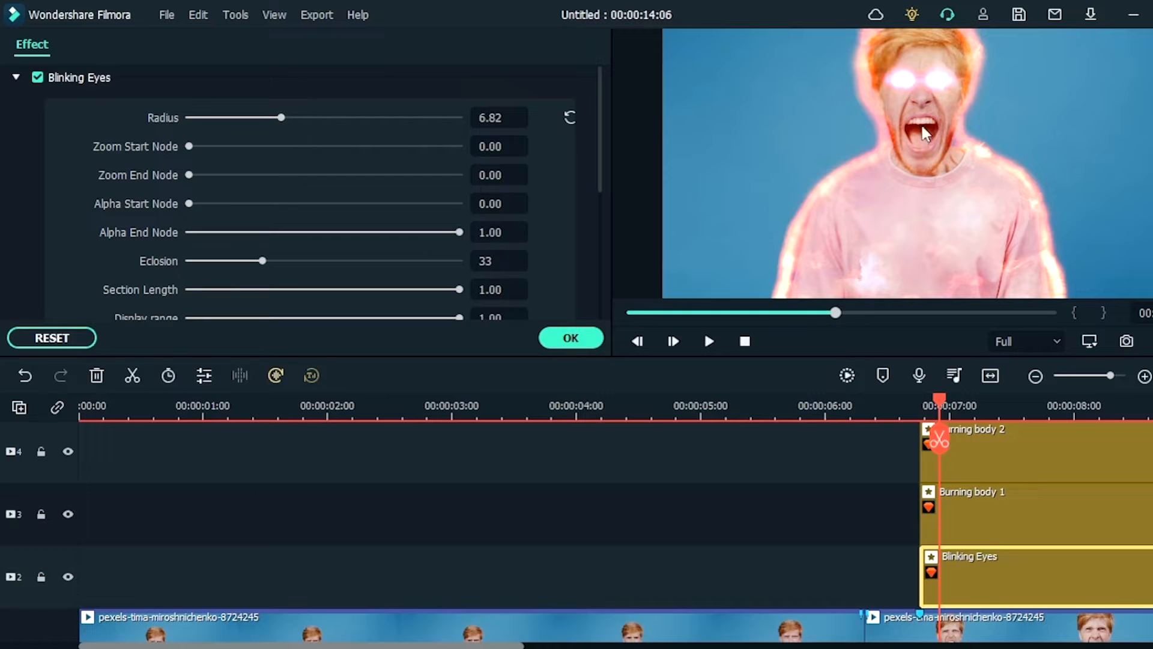
pyautogui.click(325, 261)
pyautogui.moveTo(340, 266); pyautogui.dragTo(366, 264)
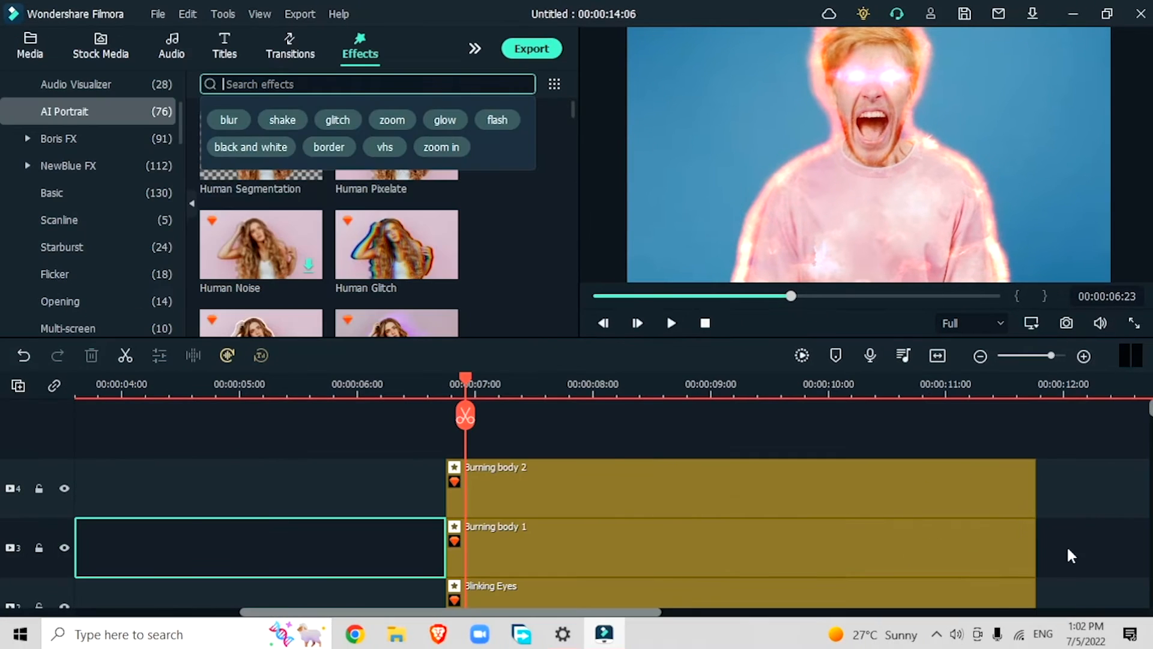
# Step: Move the three effects up one track and duplicate the second part of the split clip onto track 2
pyautogui.click(1094, 510)
pyautogui.moveTo(1059, 423); pyautogui.dragTo(632, 534)
pyautogui.click(556, 558)
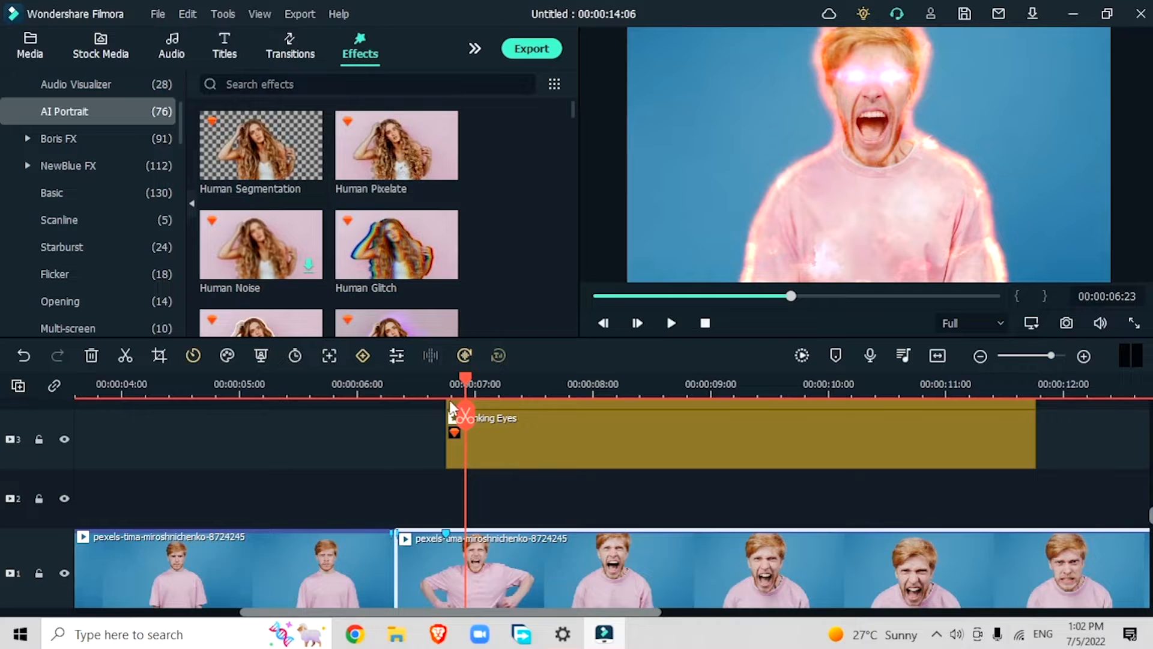
pyautogui.moveTo(190, 571); pyautogui.dragTo(190, 510)
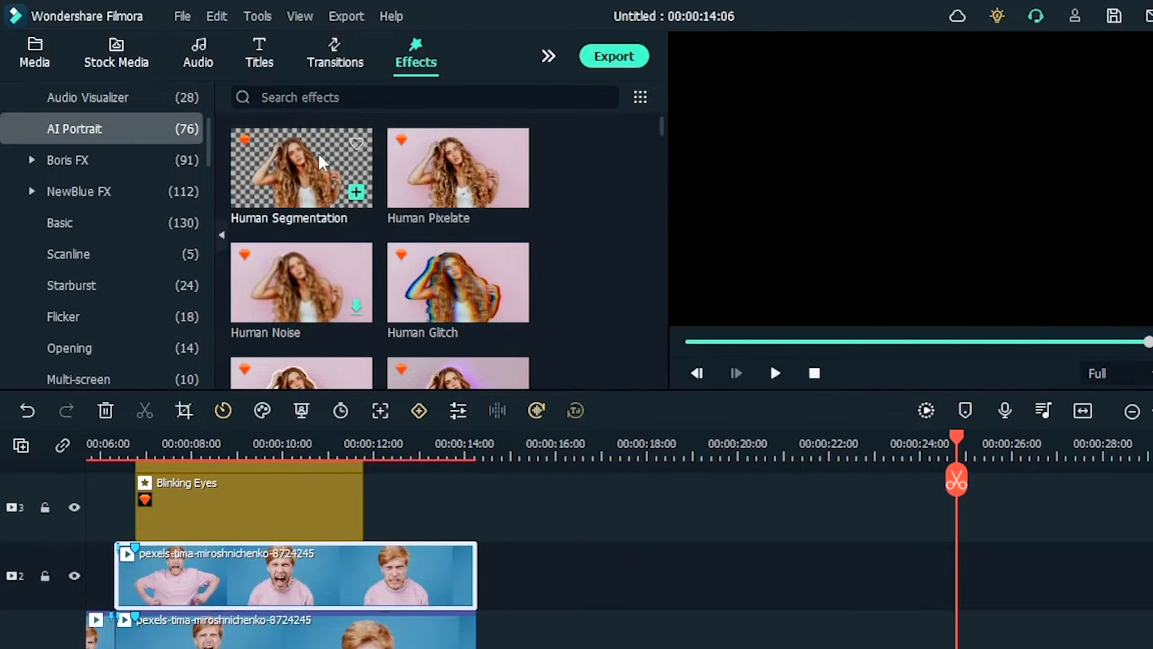
# Step: Apply Human Segmentation to the track 2 clip and check the cutout by temporarily hiding track 1
pyautogui.moveTo(307, 164); pyautogui.dragTo(236, 386)
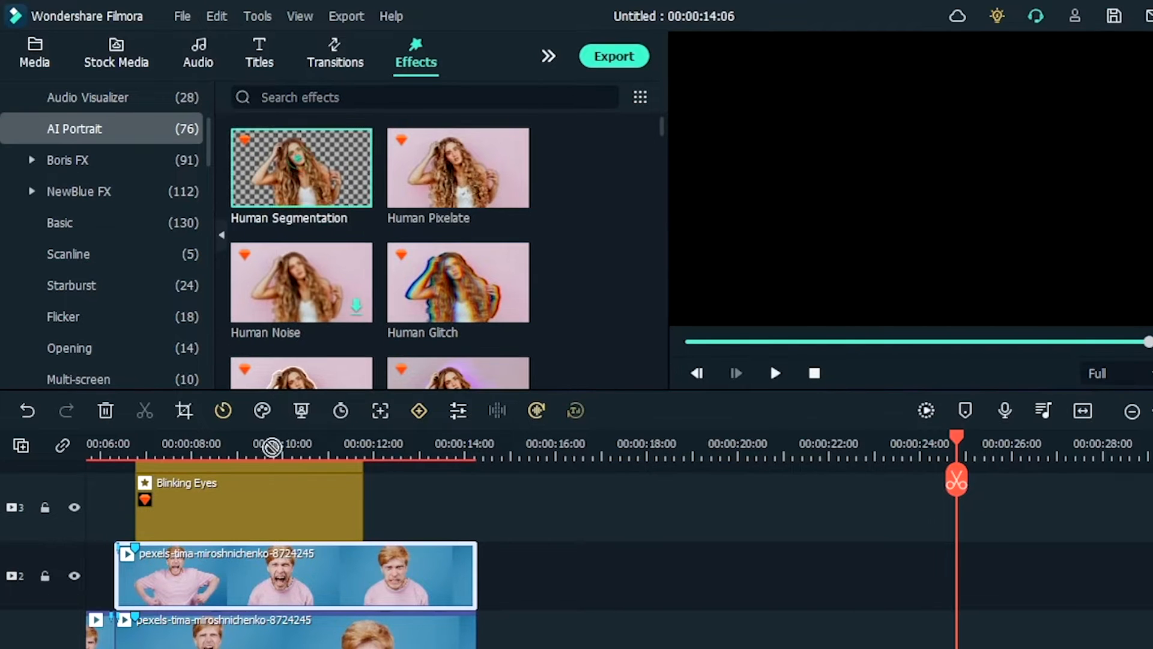
pyautogui.moveTo(271, 447); pyautogui.dragTo(168, 571)
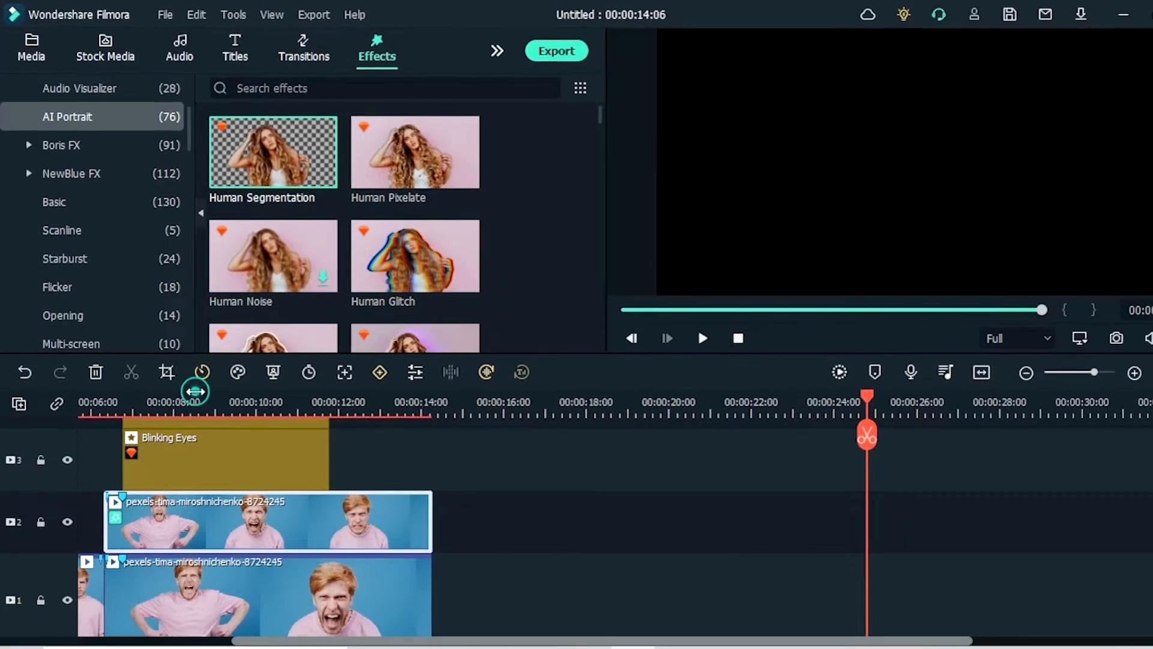
pyautogui.click(196, 391)
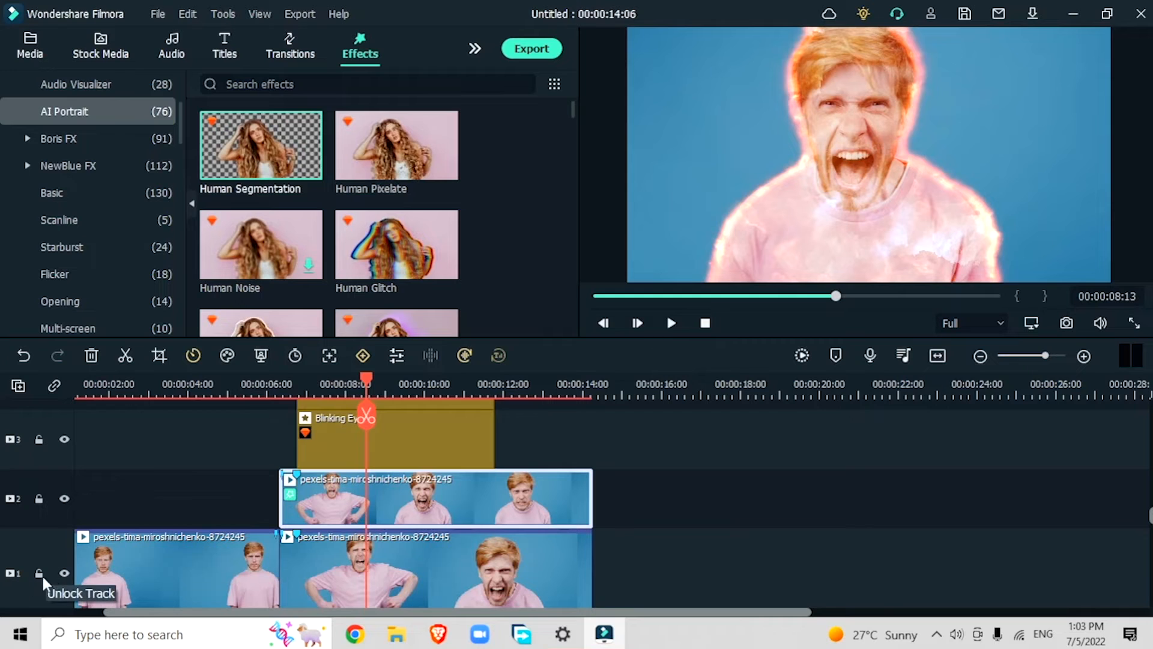
pyautogui.click(62, 571)
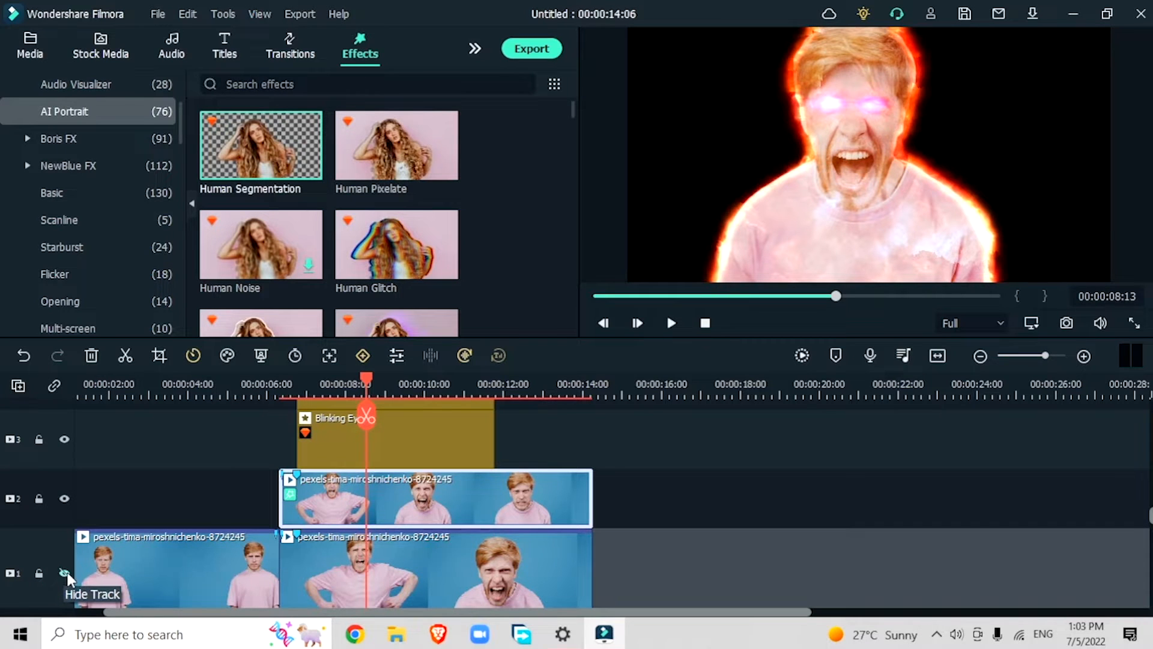
pyautogui.click(65, 572)
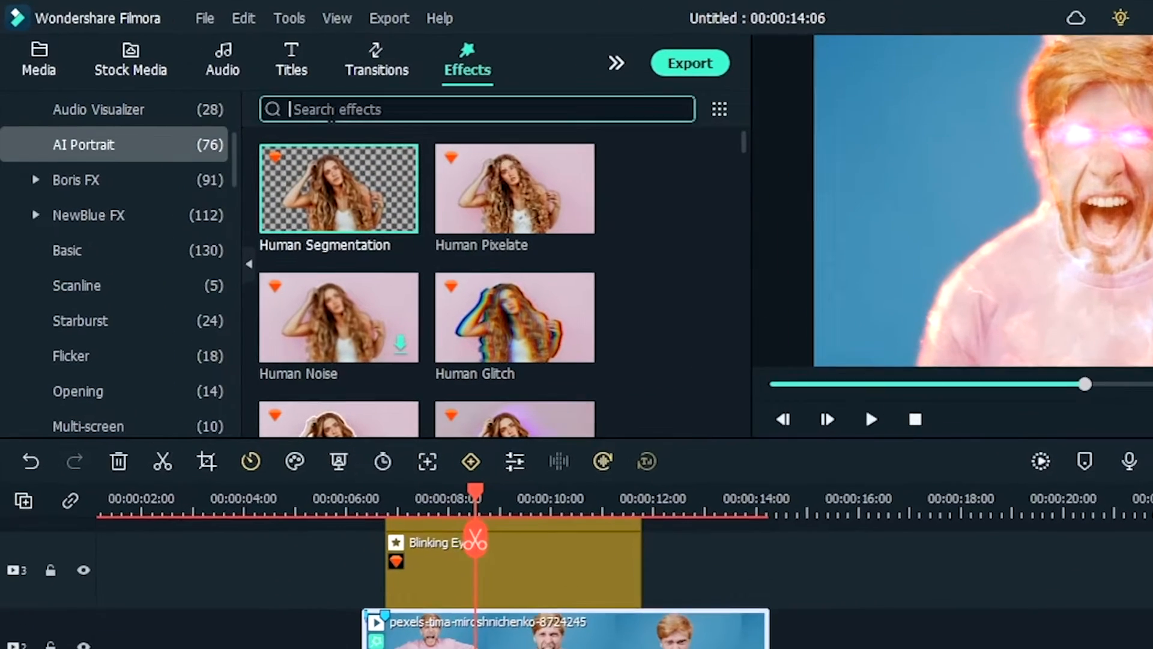
# Step: Search the effects for "red" and apply the red Modern Grunge Filter effect to the track 2 clip
pyautogui.click(254, 83)
pyautogui.write('red')
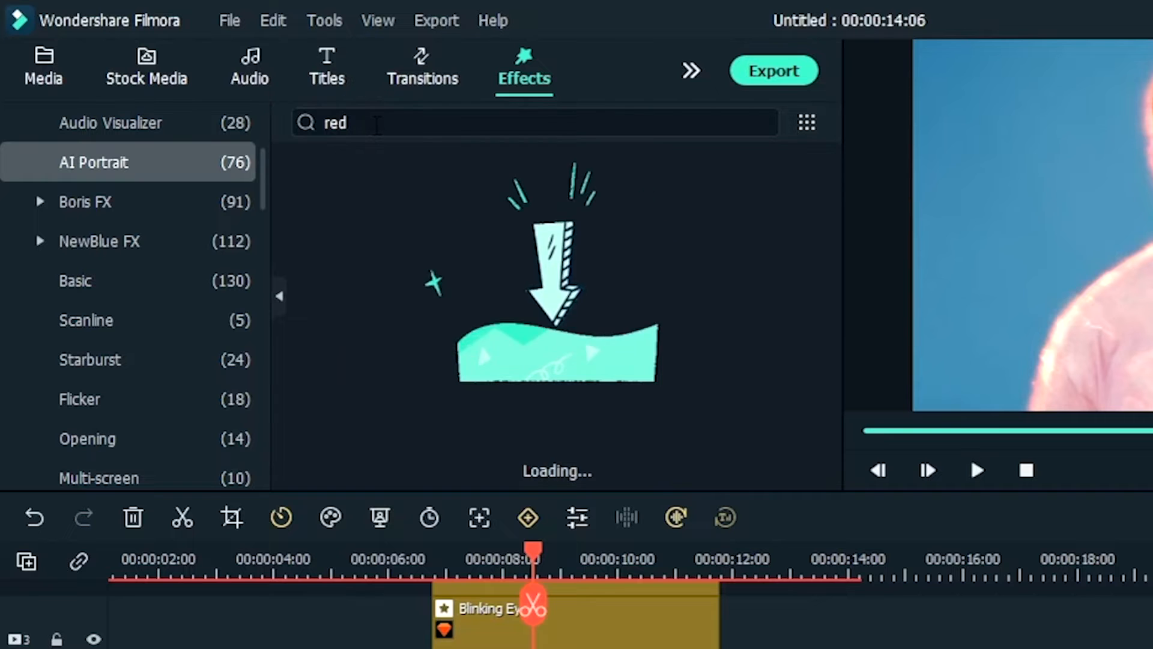
pyautogui.moveTo(433, 249)
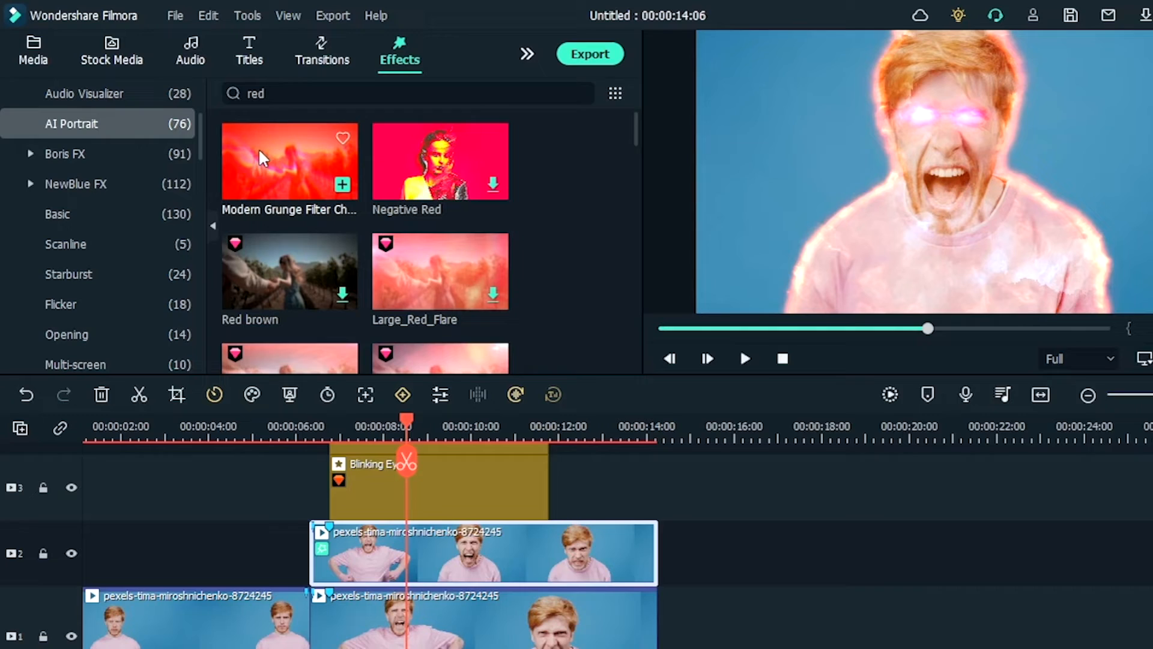
pyautogui.moveTo(340, 196); pyautogui.dragTo(416, 533)
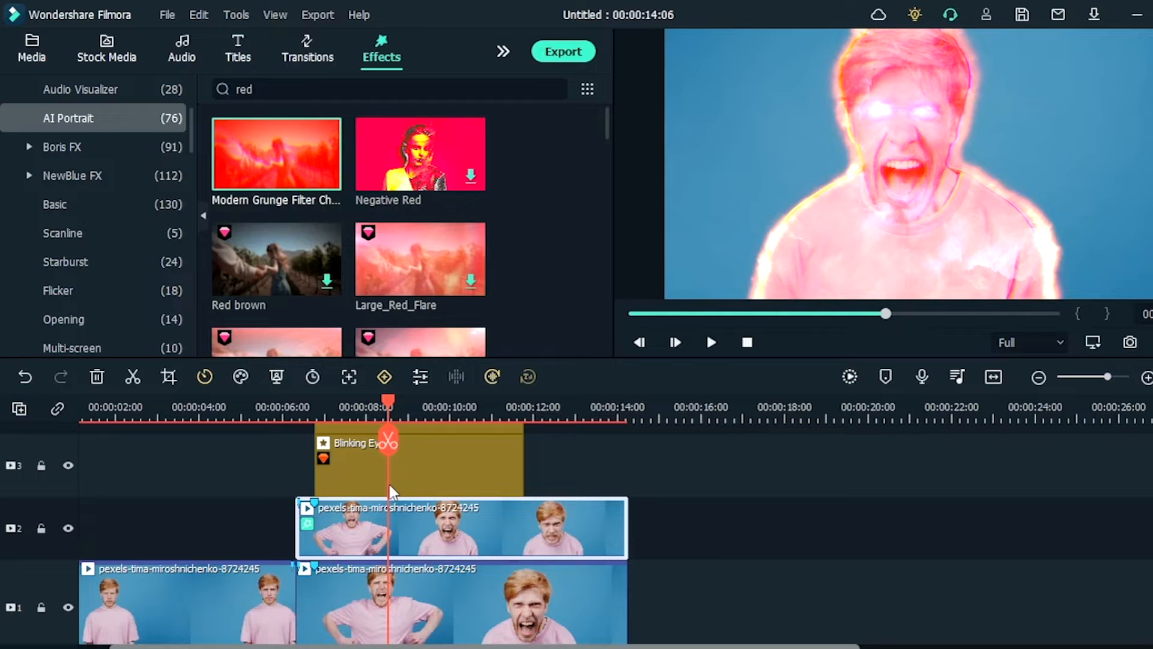
# Step: Adjust the track 2 clip's color tone to Brightness -64, Saturation 35 and Contrast 28
pyautogui.doubleClick(461, 539)
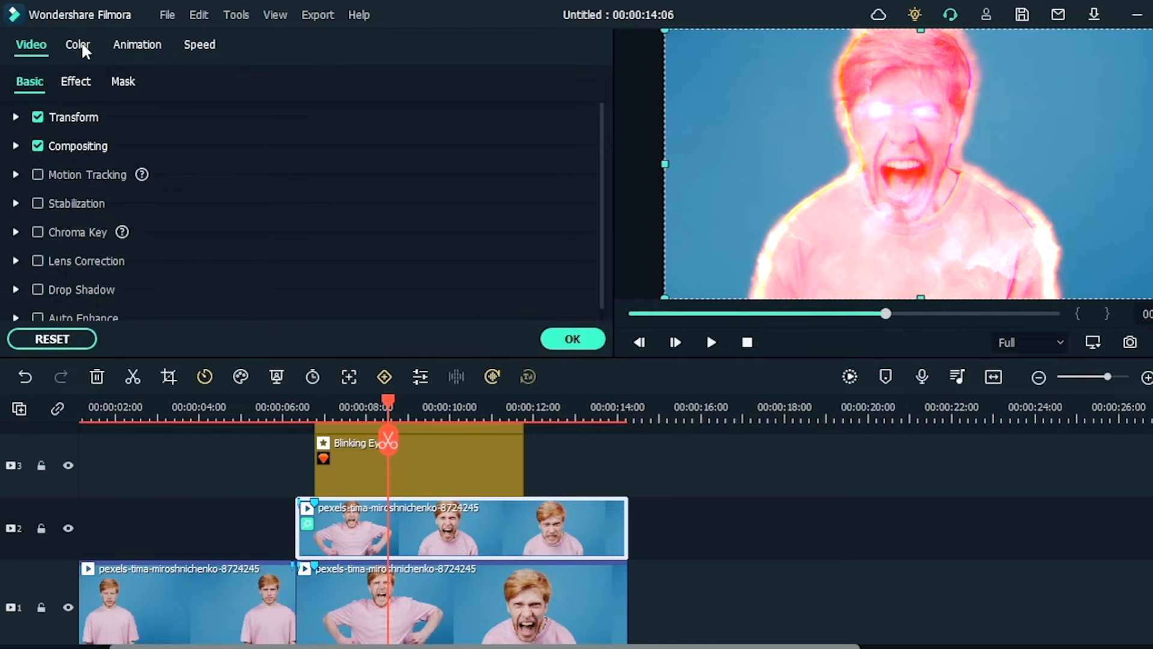
pyautogui.click(77, 46)
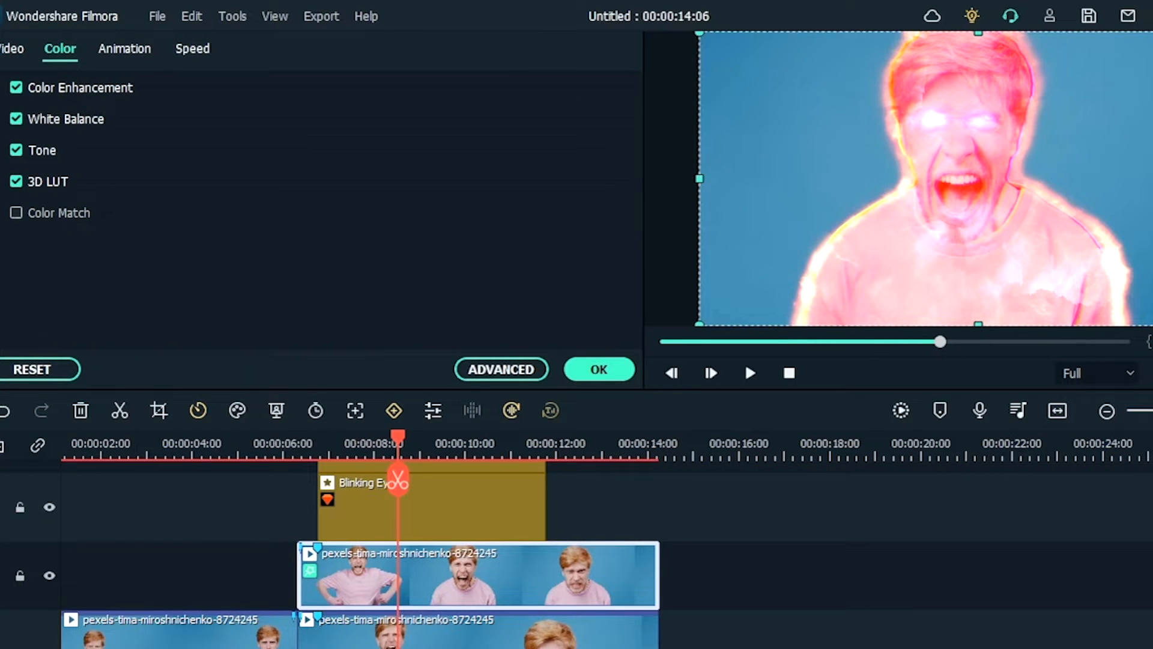
pyautogui.scroll(-3, 32, 290)
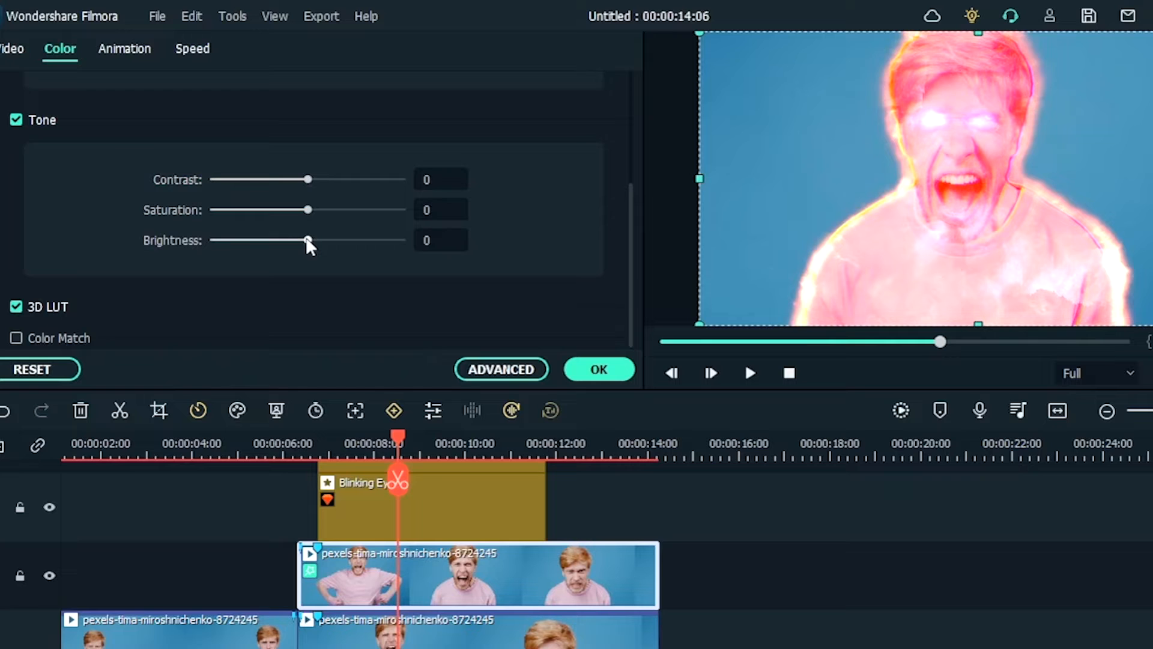
pyautogui.moveTo(306, 238); pyautogui.dragTo(248, 245)
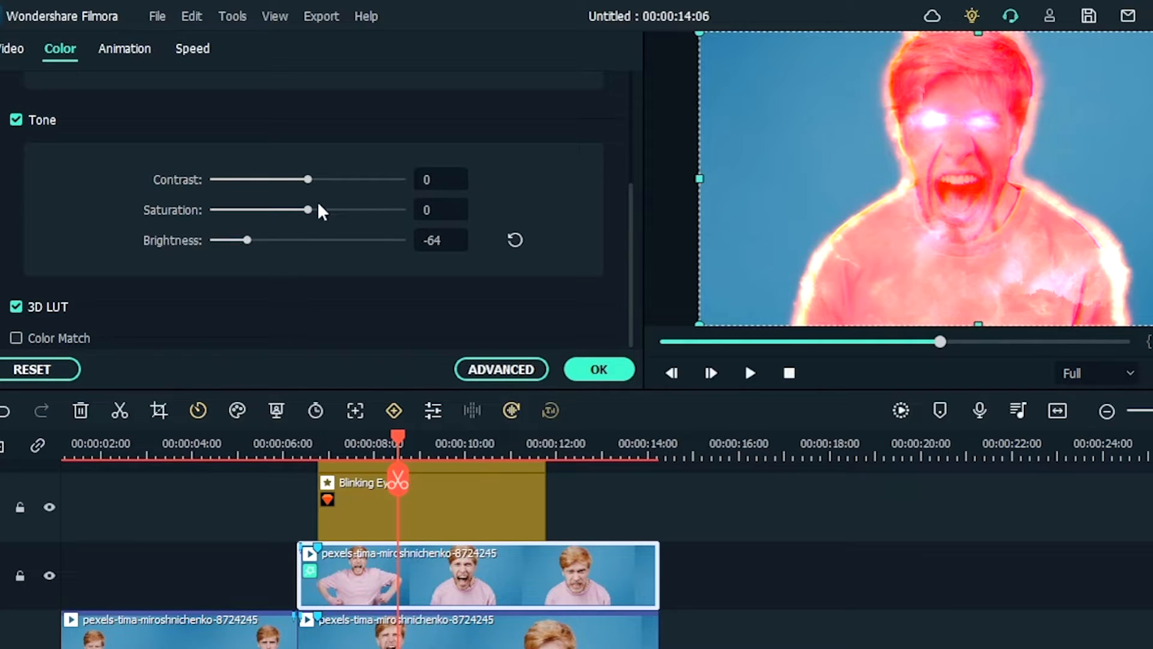
pyautogui.click(342, 211)
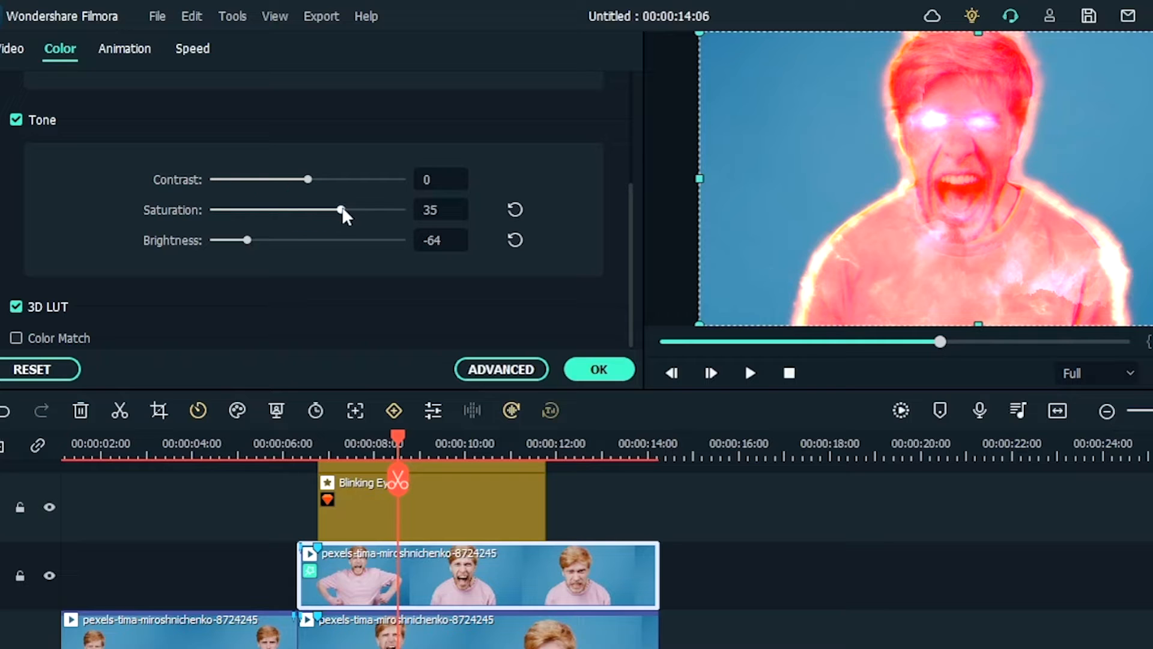
pyautogui.click(309, 180)
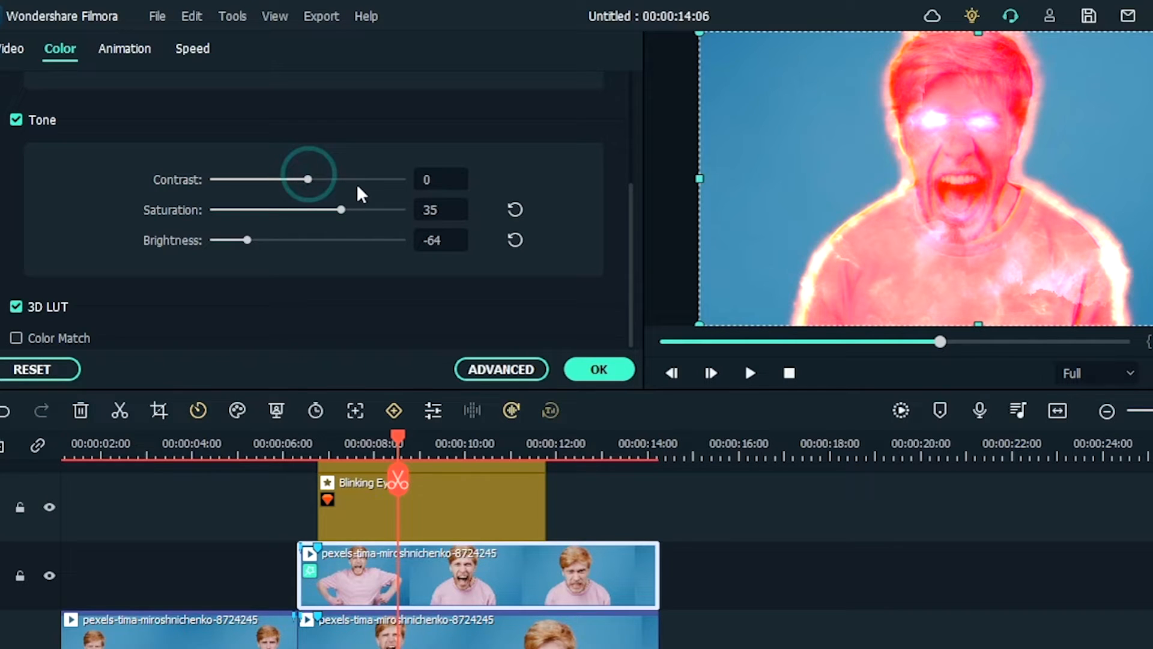
pyautogui.click(334, 180)
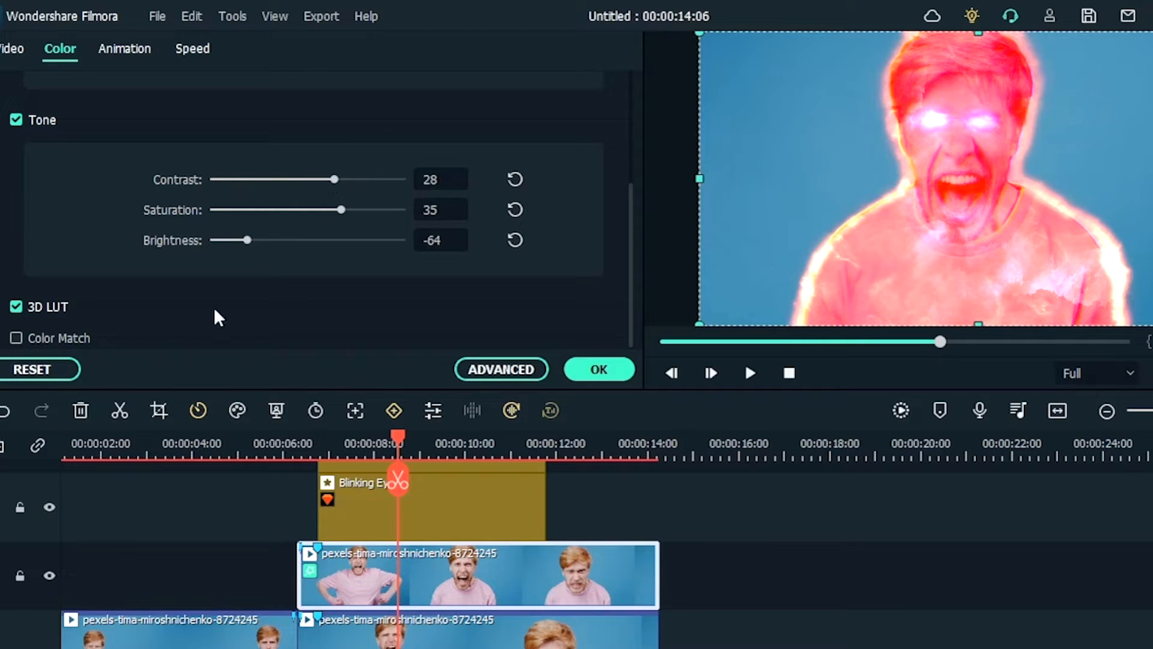
# Step: Confirm the track 2 clip's color tone changes and browse the effects library for "smoke"
pyautogui.click(622, 372)
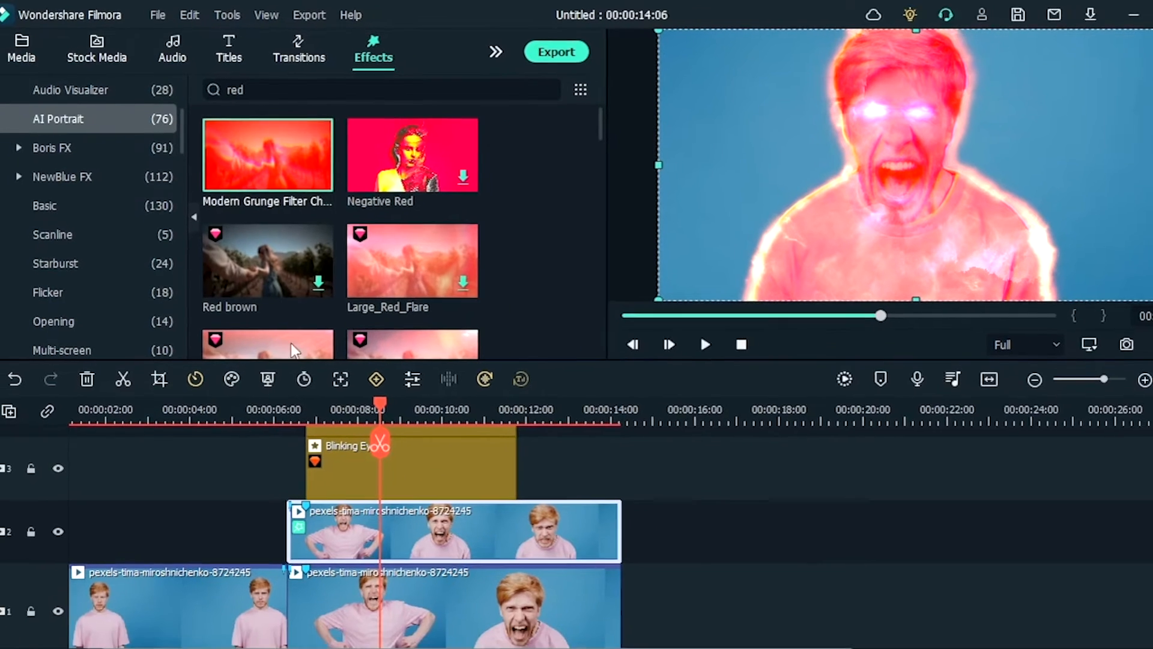
pyautogui.scroll(-5, 565, 321)
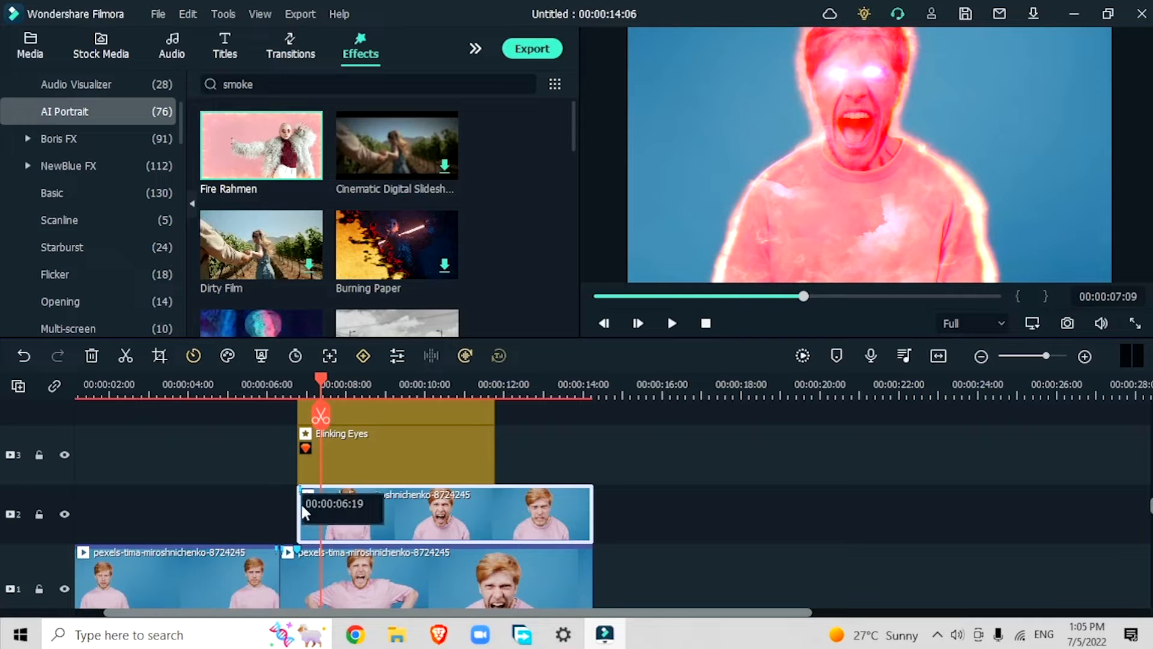
pyautogui.scroll(-3, 503, 254)
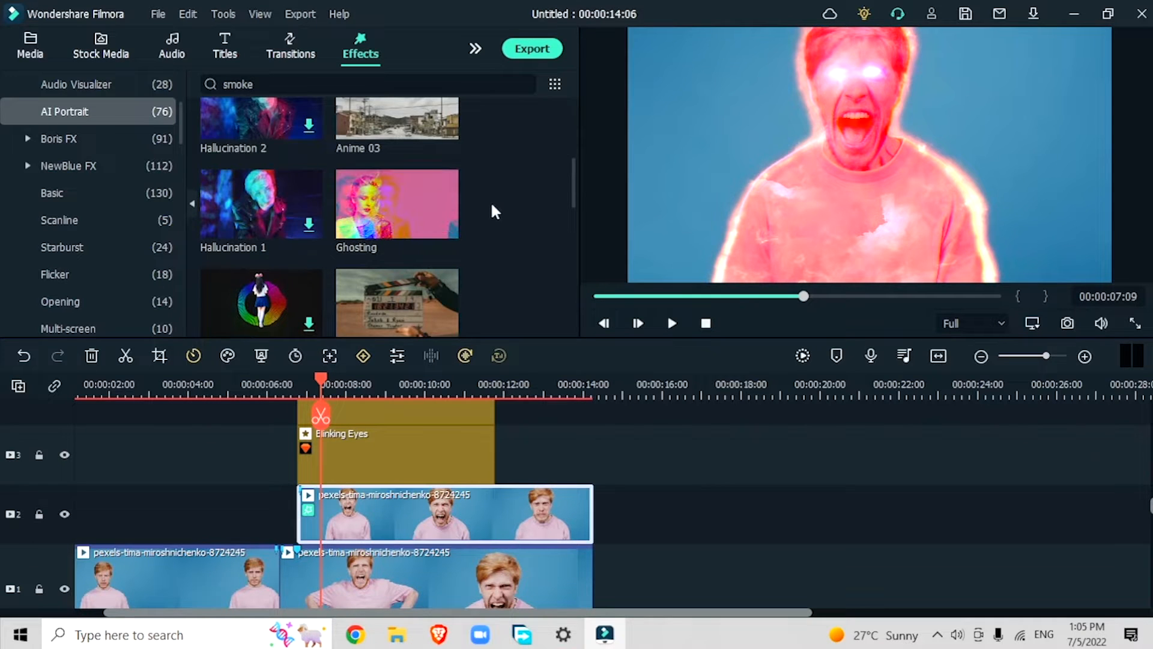
pyautogui.scroll(-5, 494, 211)
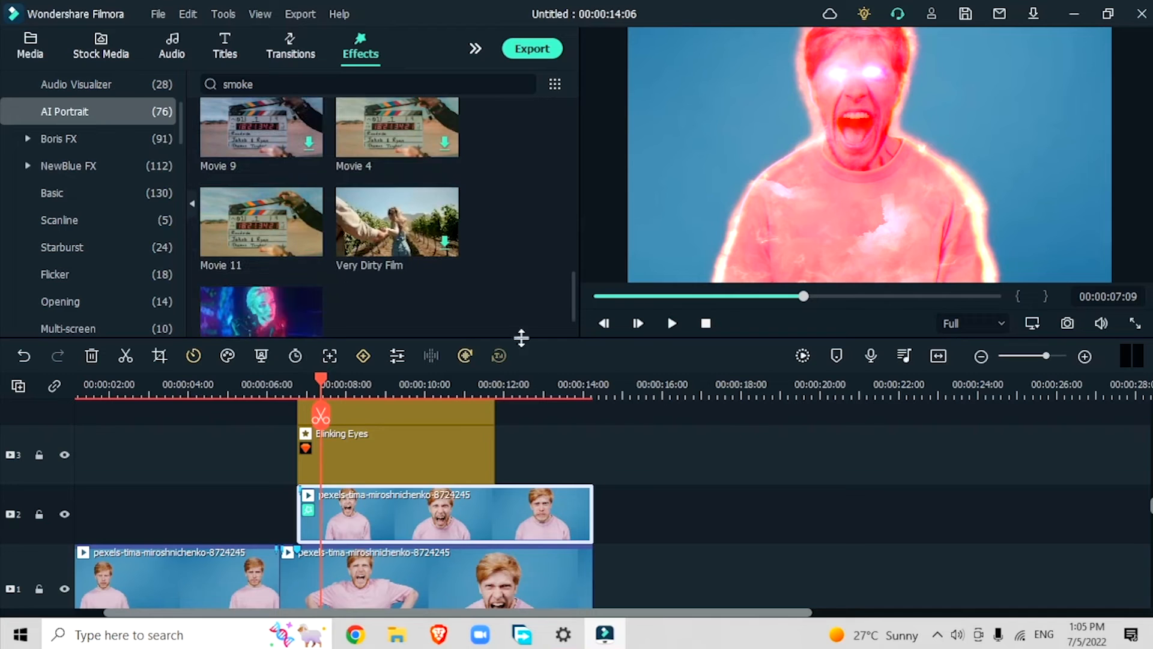
# Step: Add the Blurry Cross 4 speed blur transition at the cut between the two track 1 clips
pyautogui.scroll(-3, 271, 575)
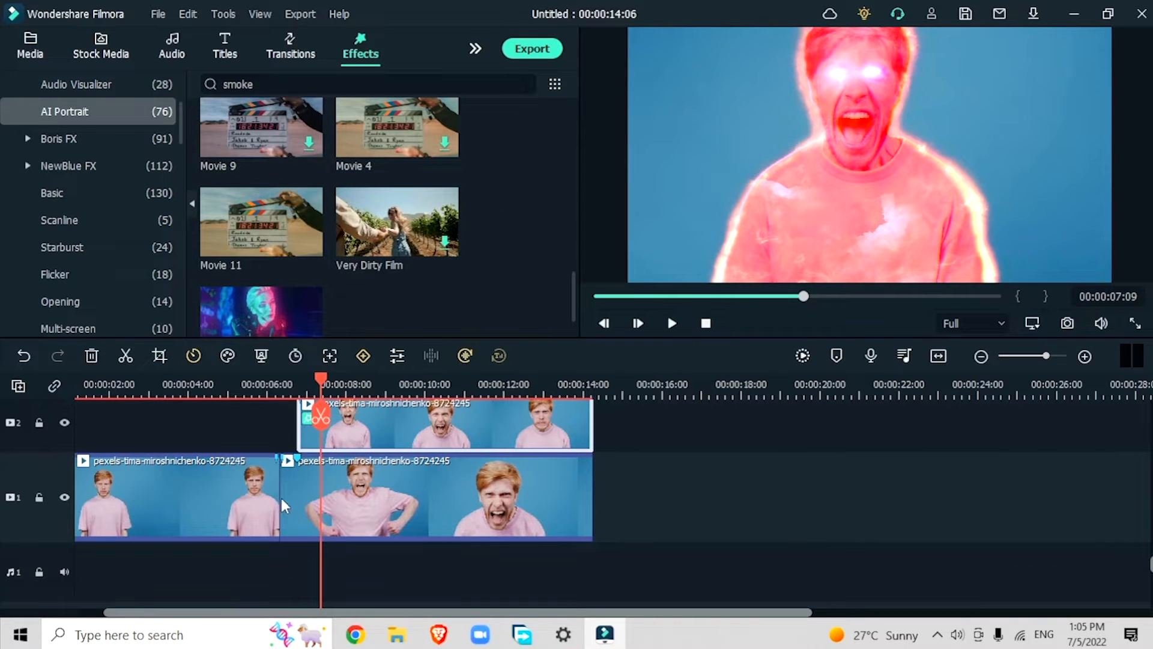
pyautogui.click(292, 51)
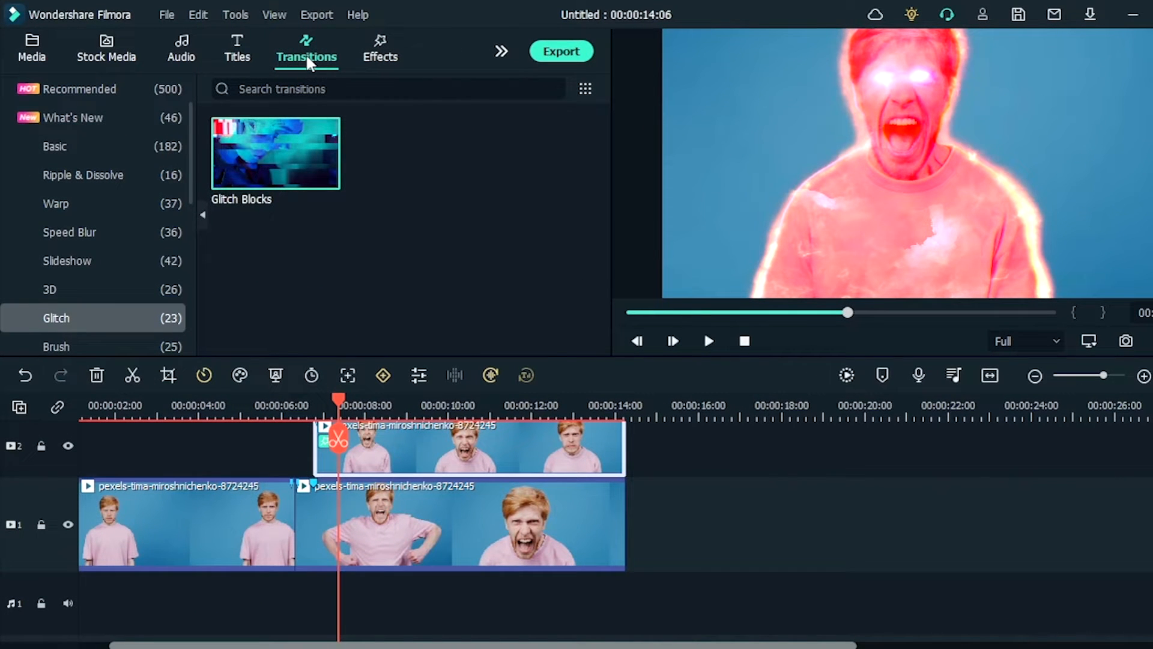
pyautogui.click(71, 233)
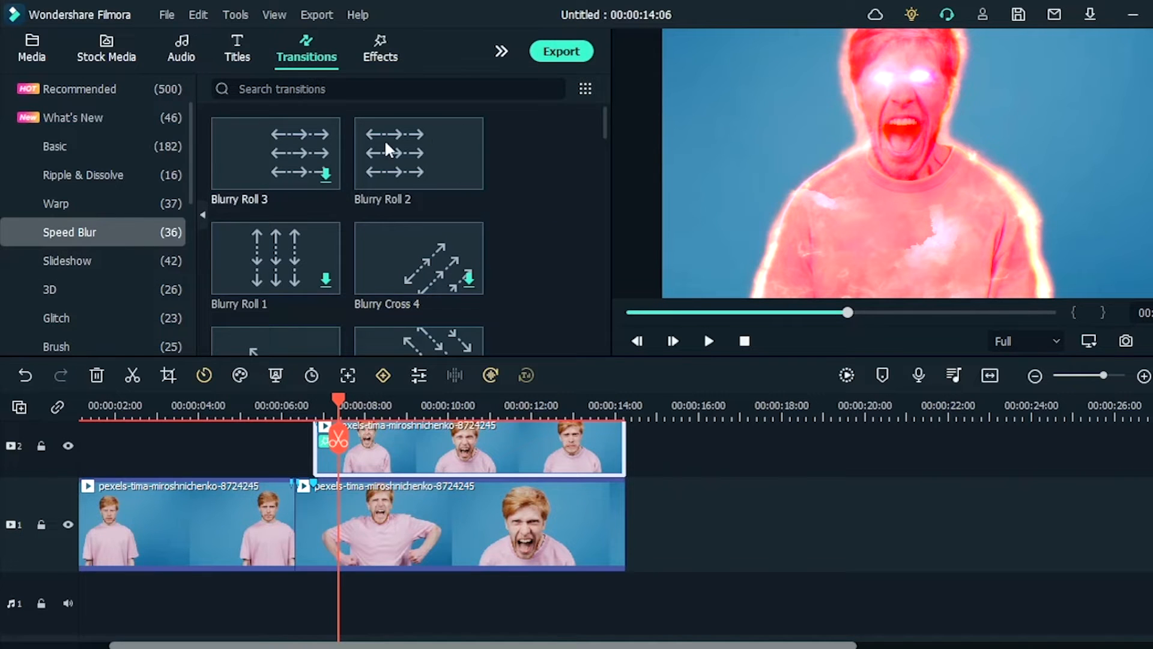
pyautogui.click(469, 279)
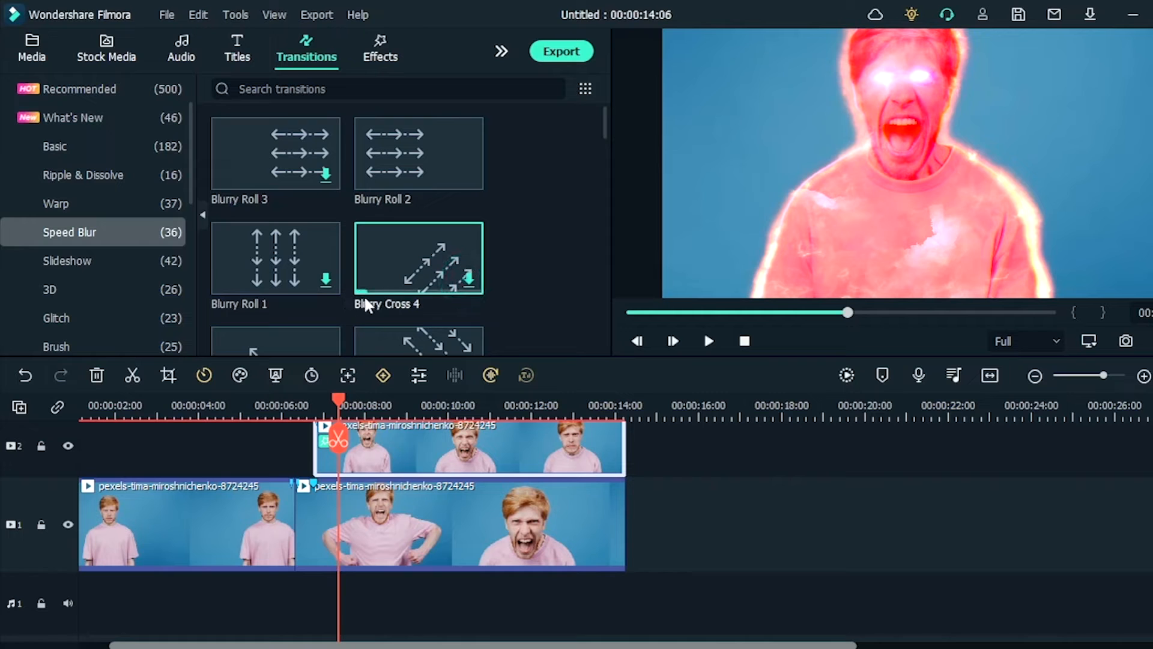
pyautogui.moveTo(414, 282); pyautogui.dragTo(318, 531)
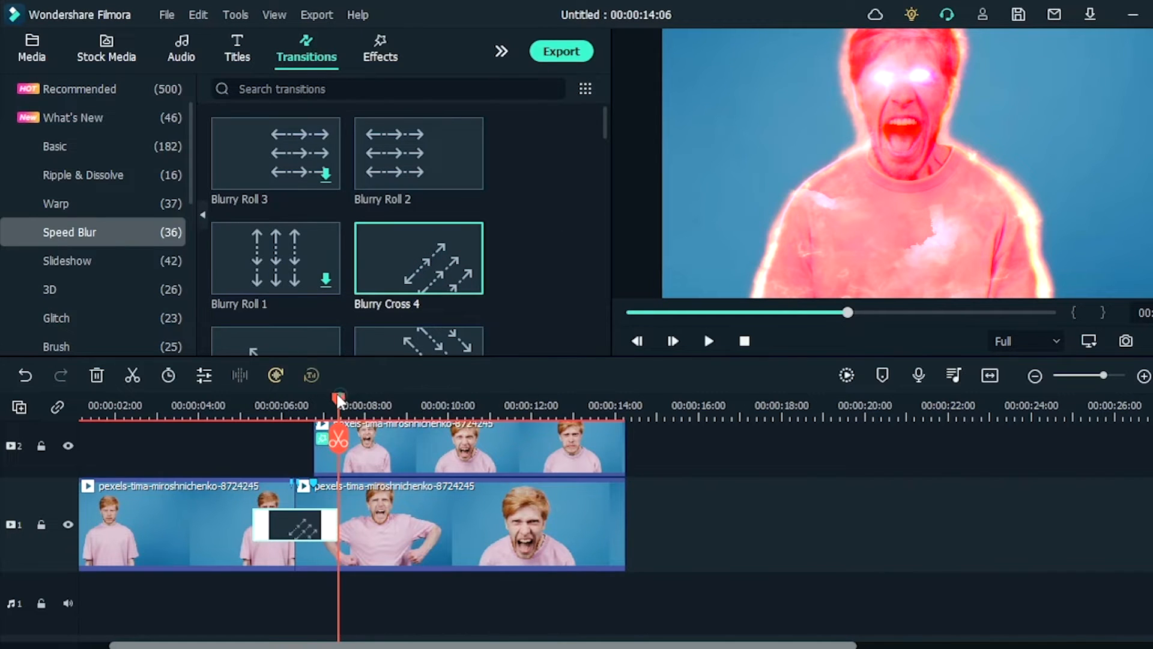
# Step: Move the track 2 clip together with the three effects above it up one track, leaving track 2 empty
pyautogui.moveTo(340, 404); pyautogui.dragTo(309, 410)
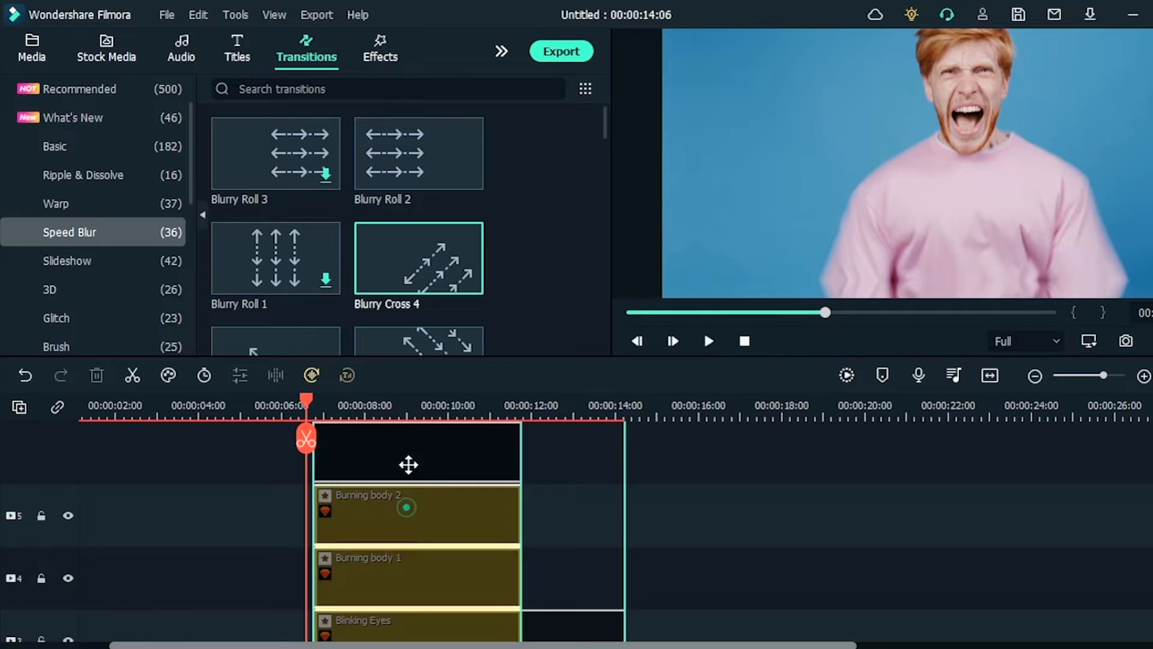
pyautogui.click(407, 507)
pyautogui.scroll(-2, 578, 524)
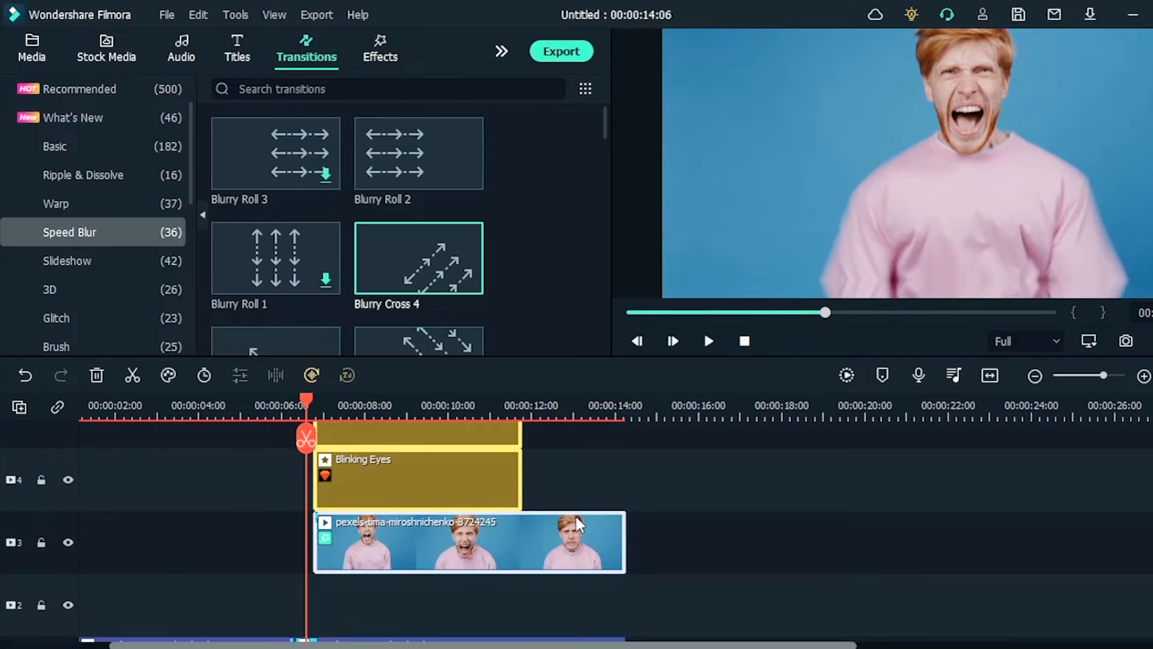
pyautogui.scroll(-3, 579, 525)
pyautogui.click(734, 497)
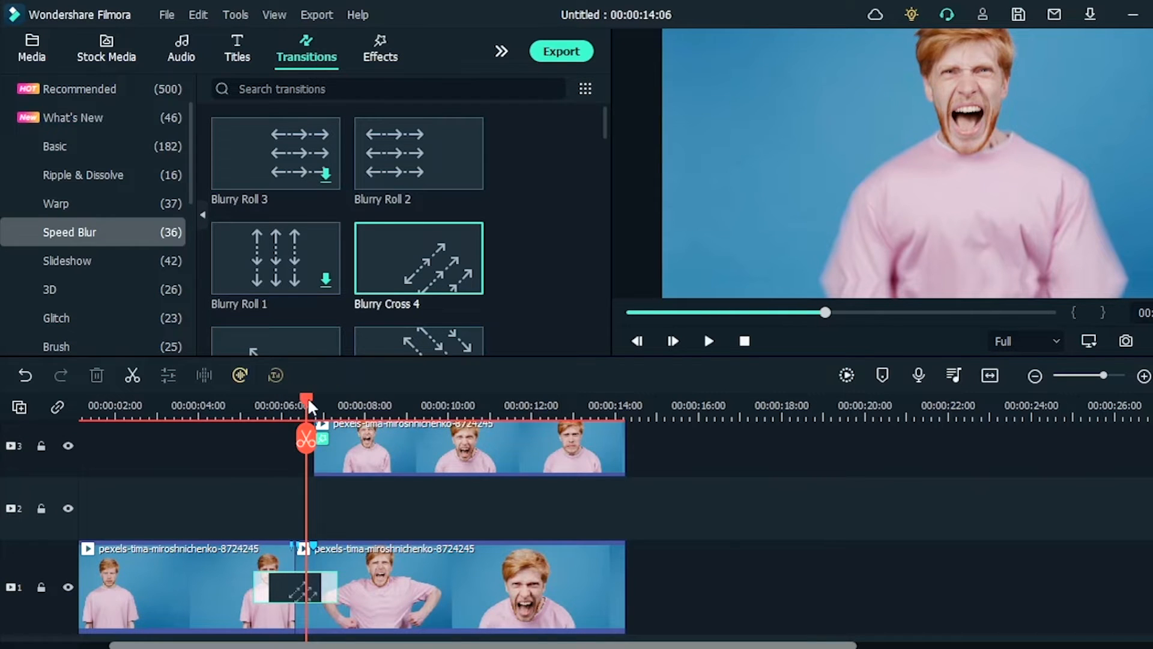
# Step: Search the elements for "fire", add Smokescreen 1 to track 2 beneath the red-tinted clip and stretch it across the video frame
pyautogui.moveTo(309, 409); pyautogui.dragTo(329, 407)
pyautogui.click(380, 51)
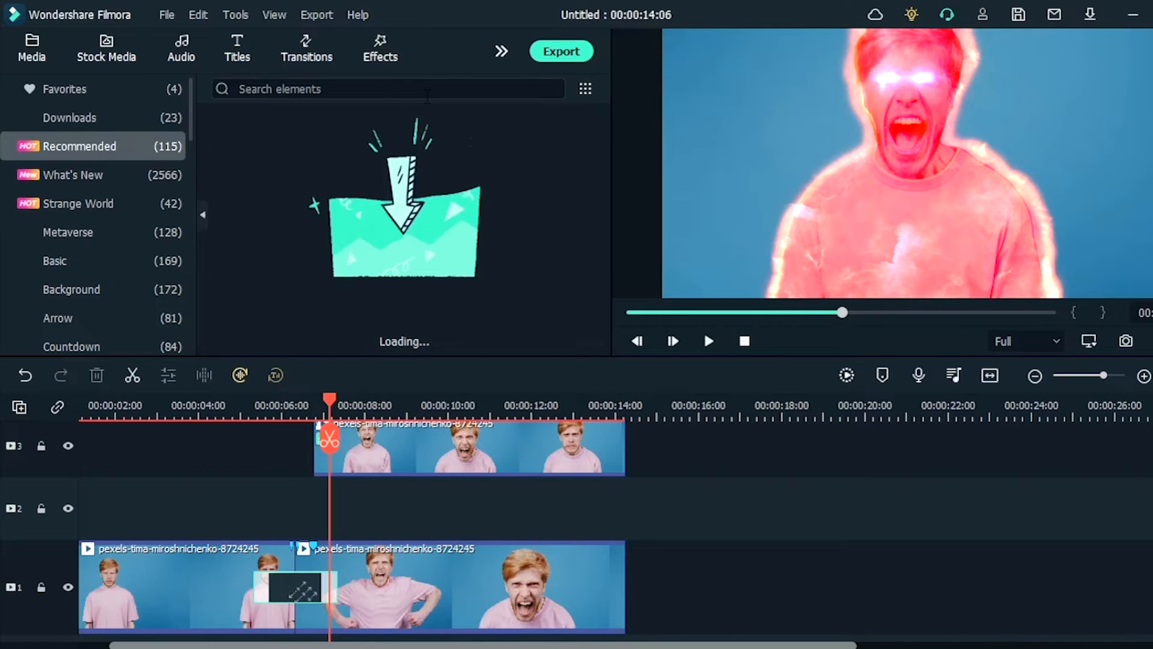
pyautogui.click(421, 90)
pyautogui.write('fire')
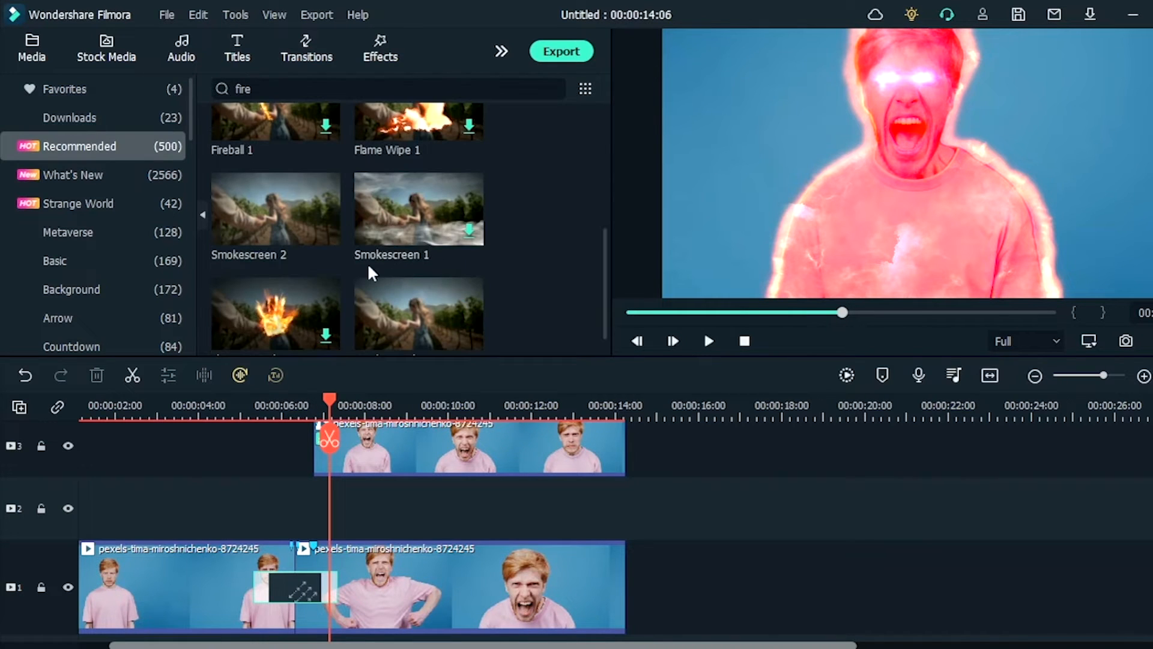
pyautogui.click(470, 231)
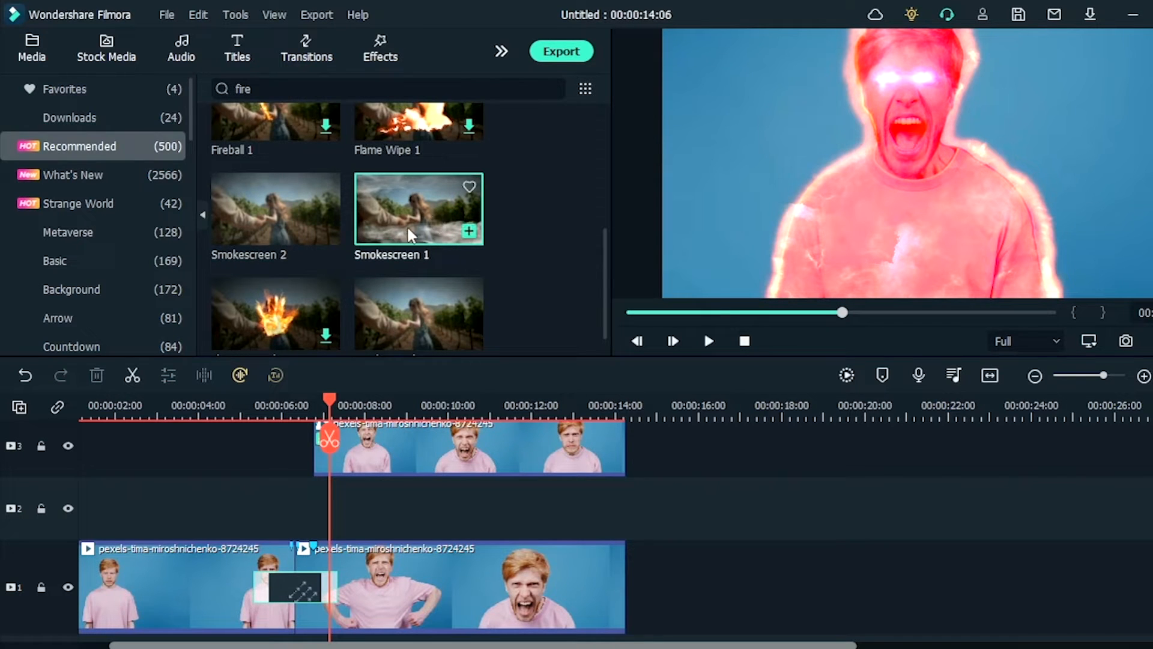
pyautogui.moveTo(410, 234); pyautogui.dragTo(316, 506)
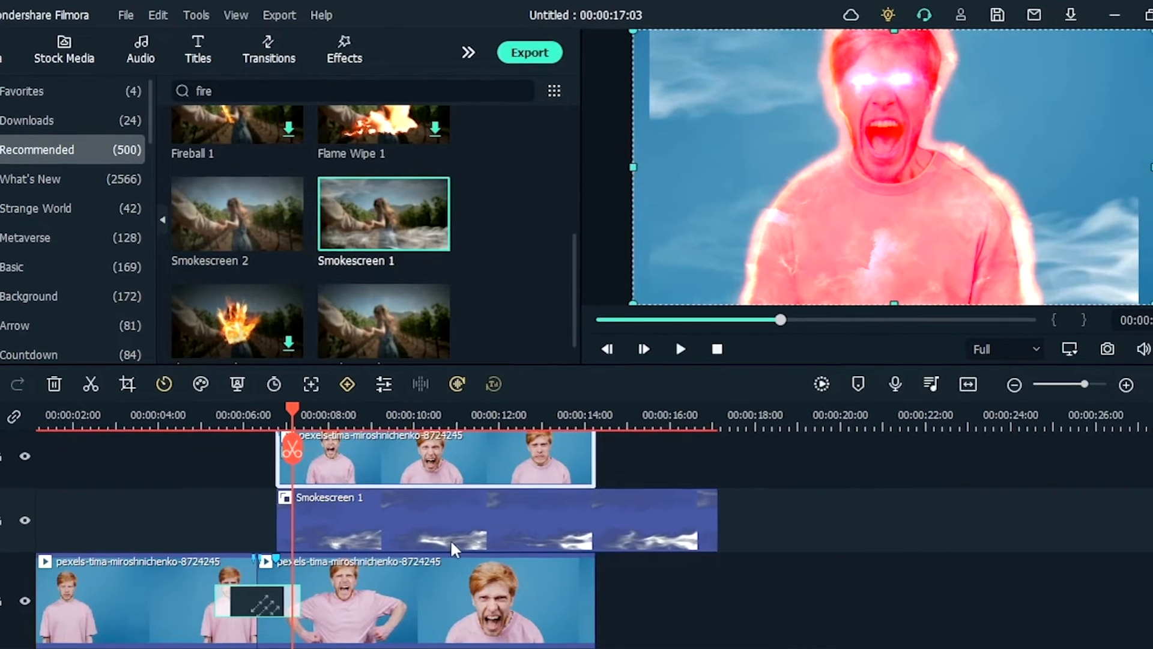
pyautogui.click(484, 528)
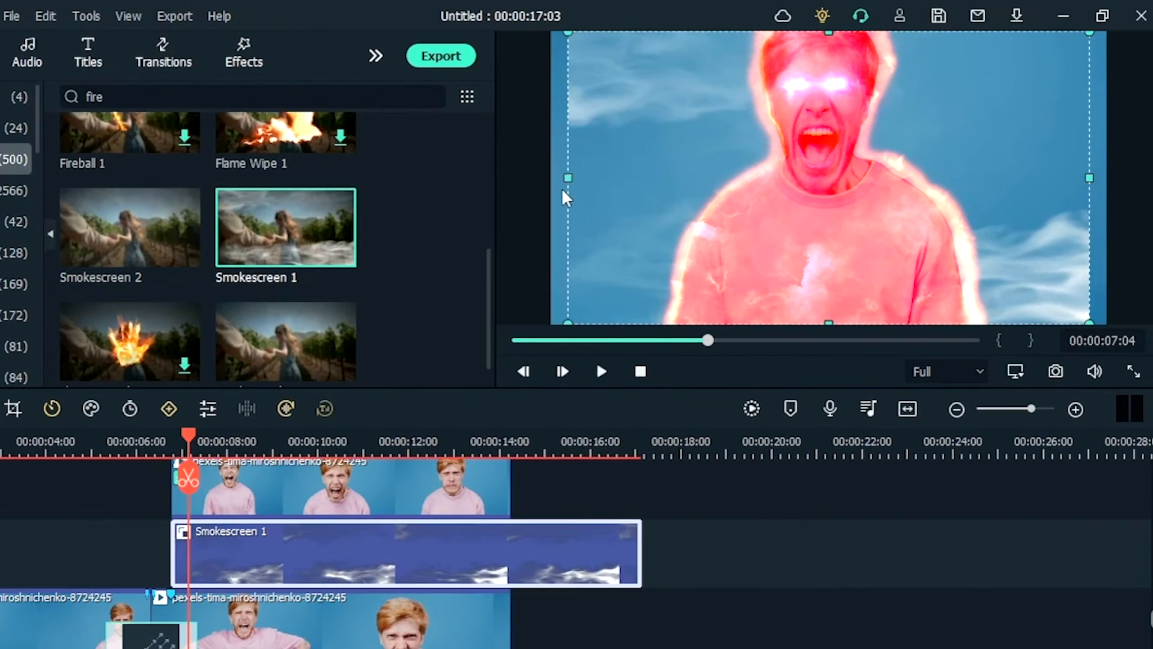
pyautogui.moveTo(566, 178); pyautogui.dragTo(535, 182)
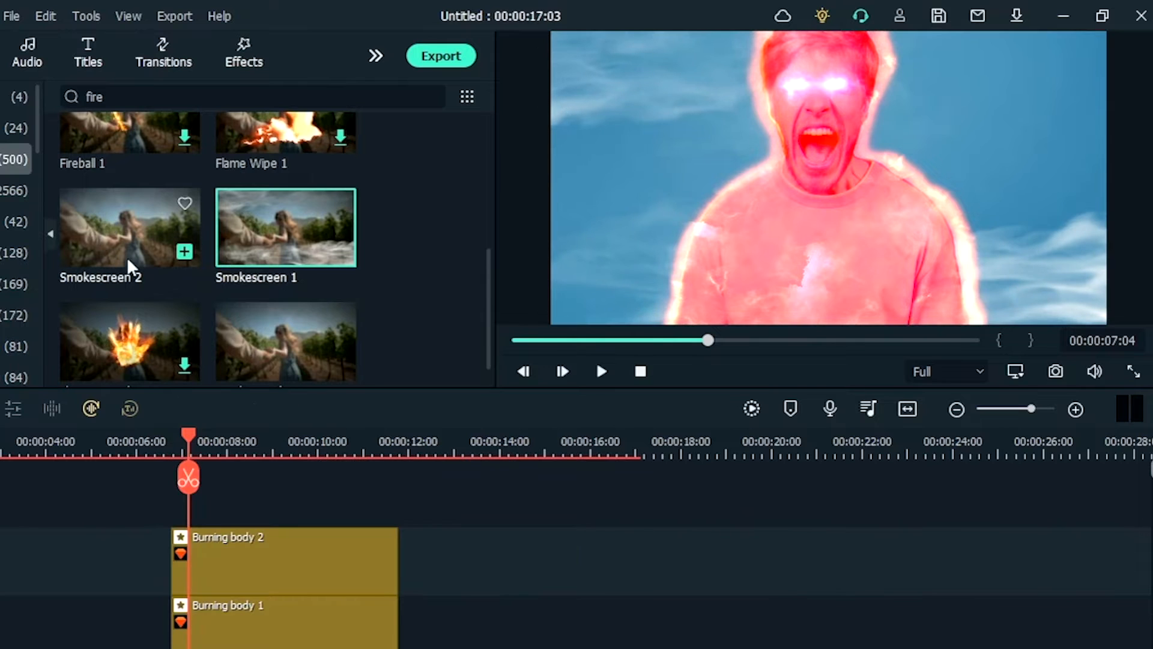
# Step: Add Smokescreen 2 on the track above Burning body 2 and shorten it to the end of the video
pyautogui.moveTo(107, 213)
pyautogui.mouseDown()
pyautogui.moveTo(191, 494)
pyautogui.moveTo(191, 541)
pyautogui.mouseUp()
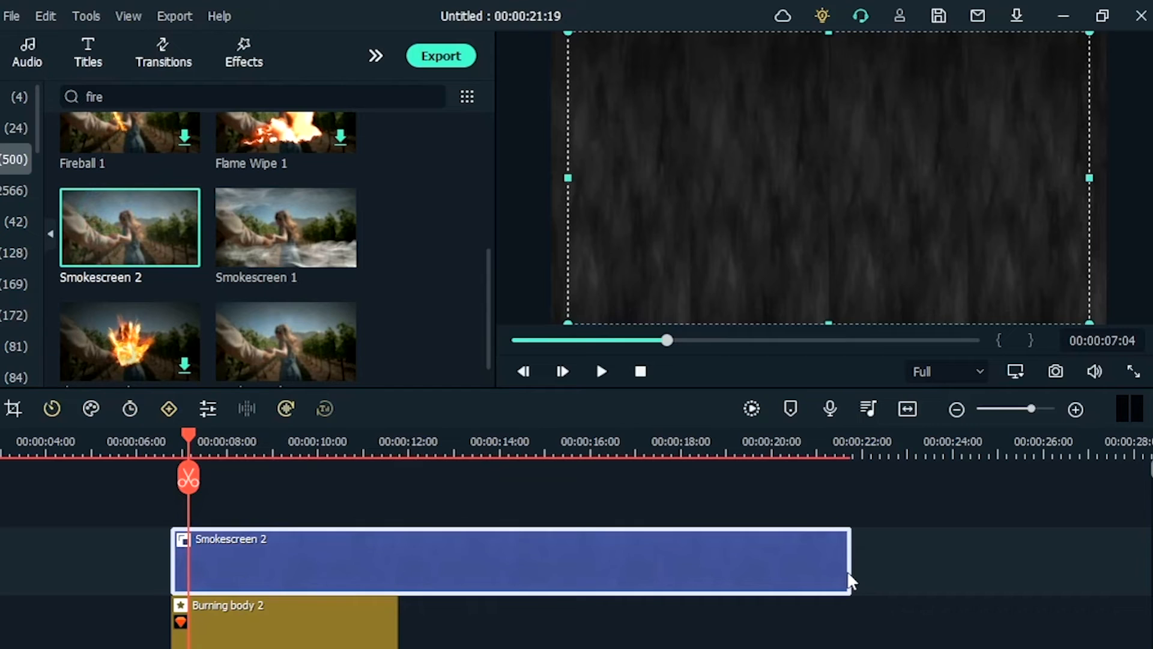
pyautogui.moveTo(849, 574); pyautogui.dragTo(418, 575)
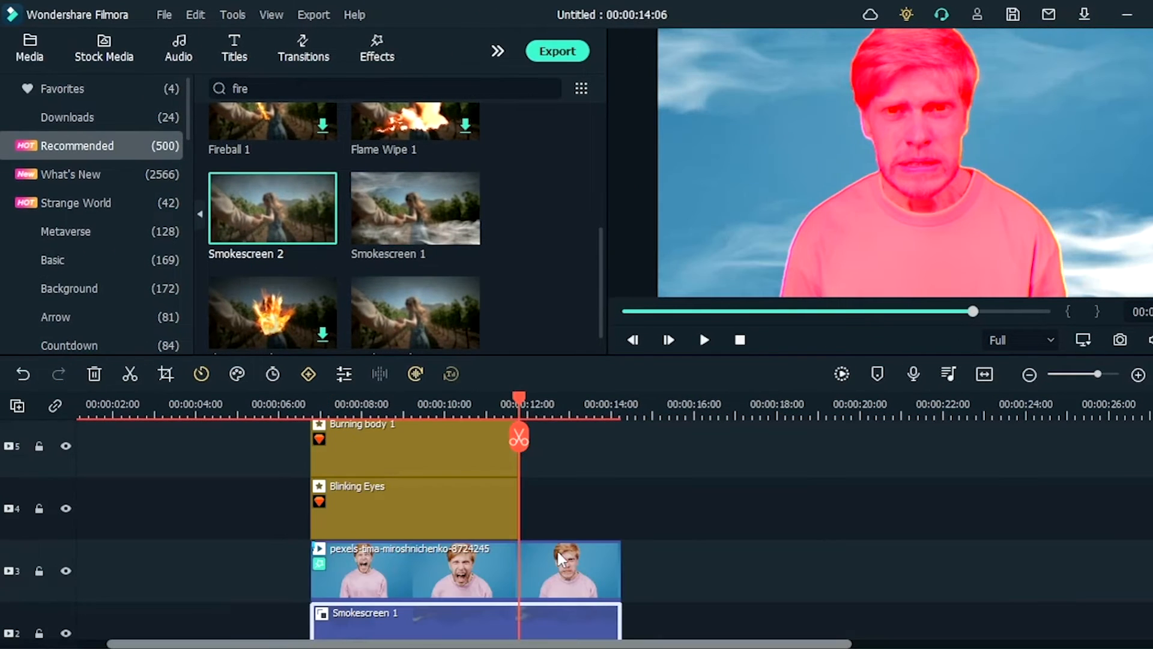
# Step: Select the clips that extend past the end of the effects and split them all at that point
pyautogui.moveTo(674, 550); pyautogui.dragTo(540, 626)
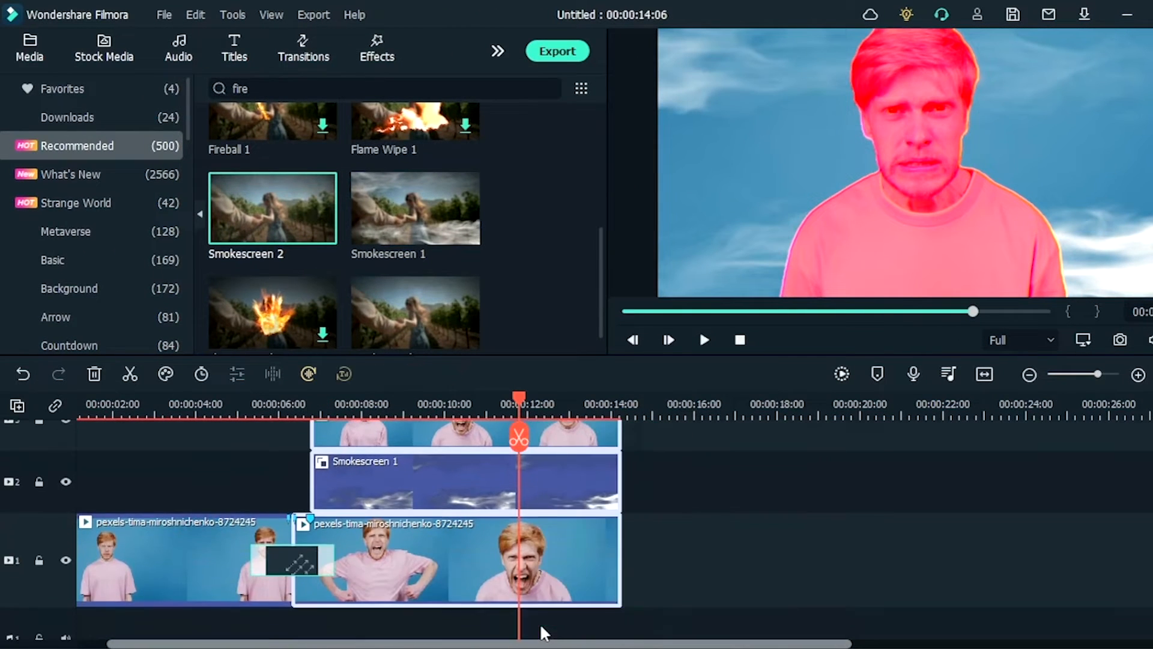
pyautogui.scroll(3, 549, 512)
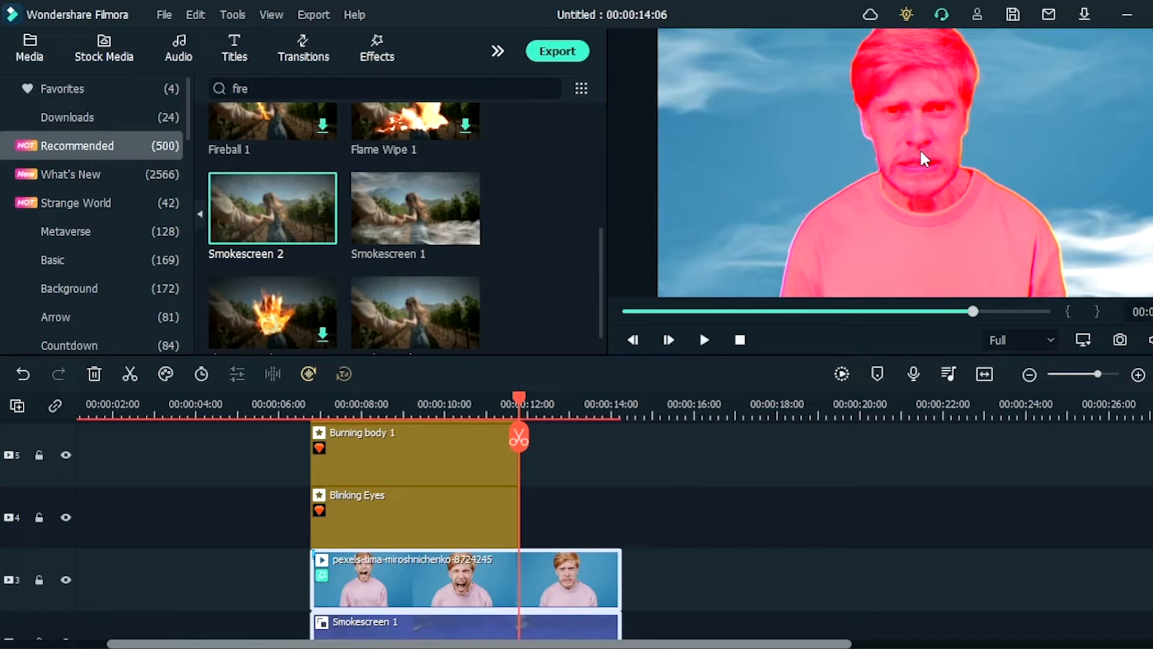
pyautogui.click(520, 438)
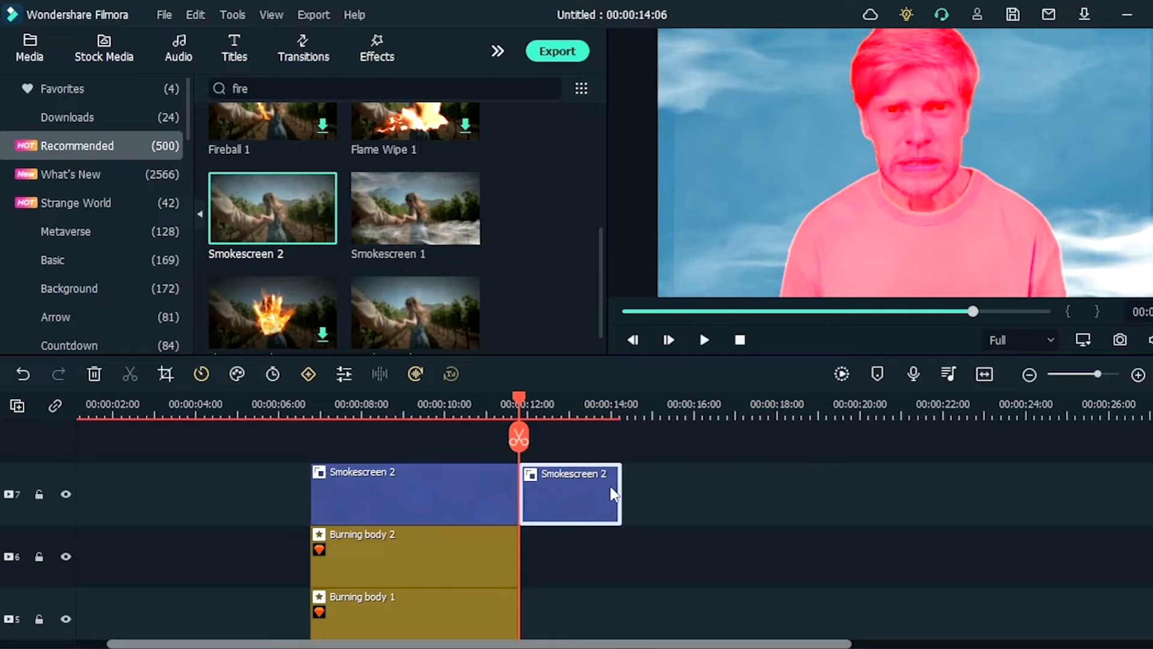
# Step: Apply the Fade Out preset animation to the split-off end part of Smokescreen 2 and scrub through the fade
pyautogui.doubleClick(572, 501)
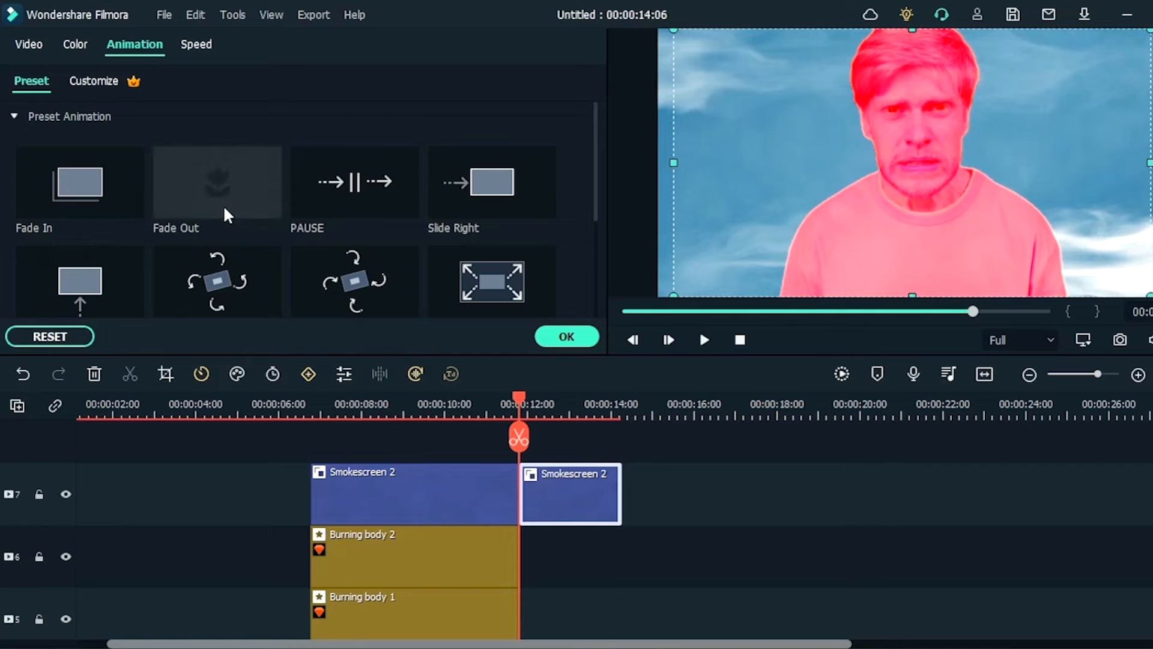
pyautogui.click(217, 189)
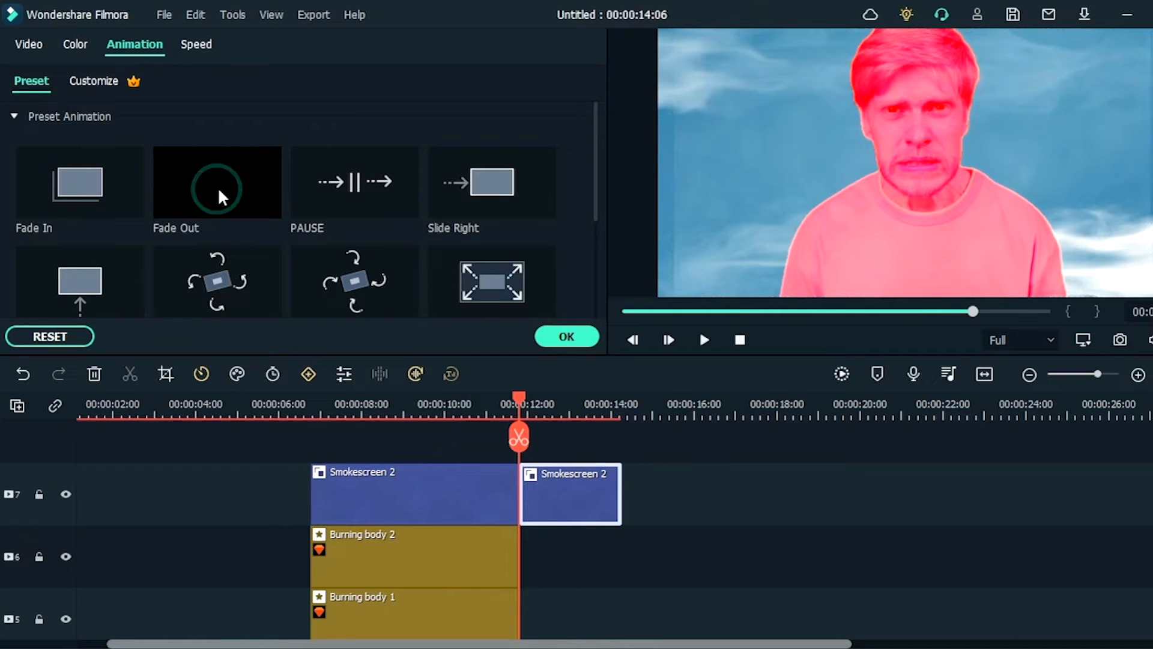
pyautogui.click(221, 195)
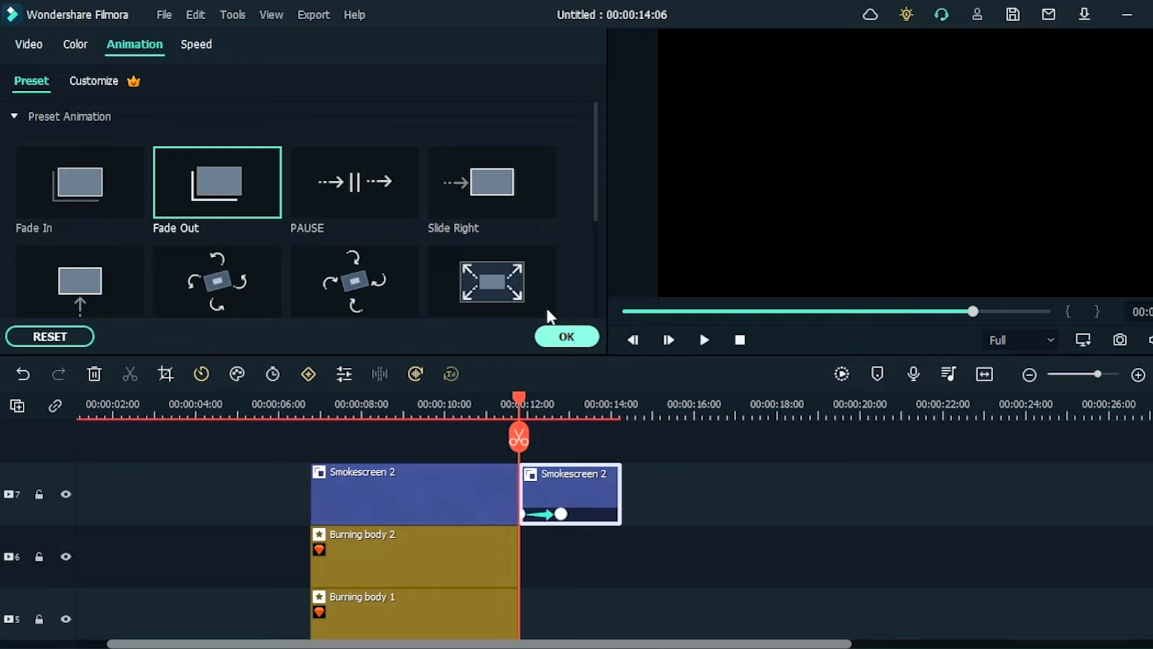
pyautogui.click(552, 332)
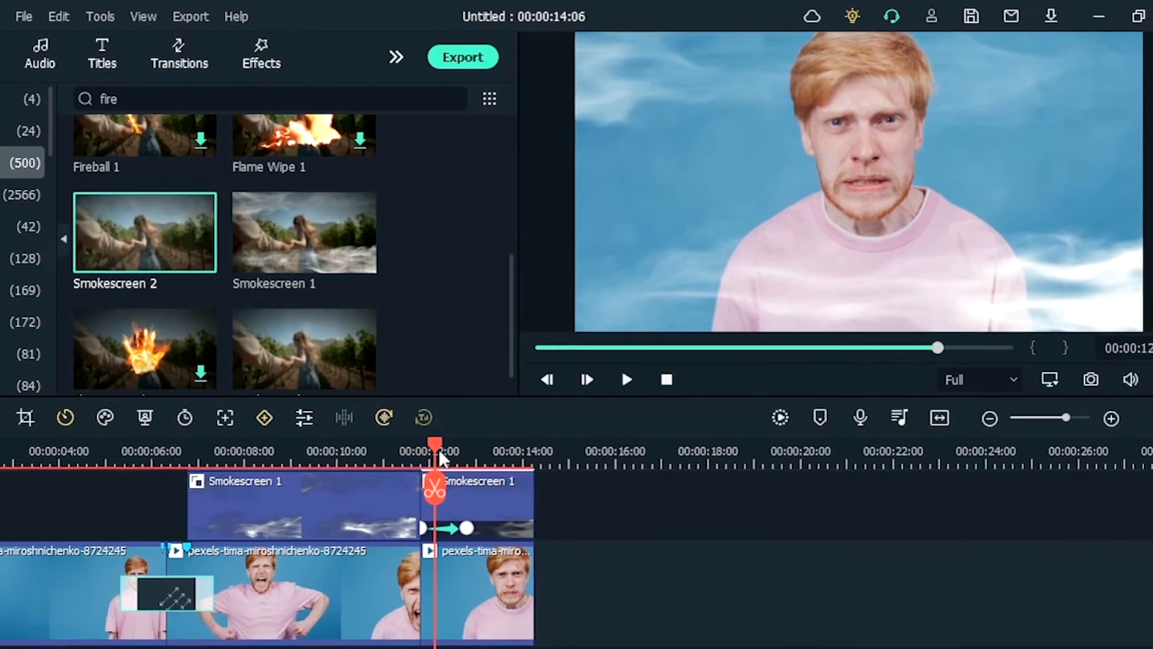
pyautogui.moveTo(440, 460); pyautogui.dragTo(478, 479)
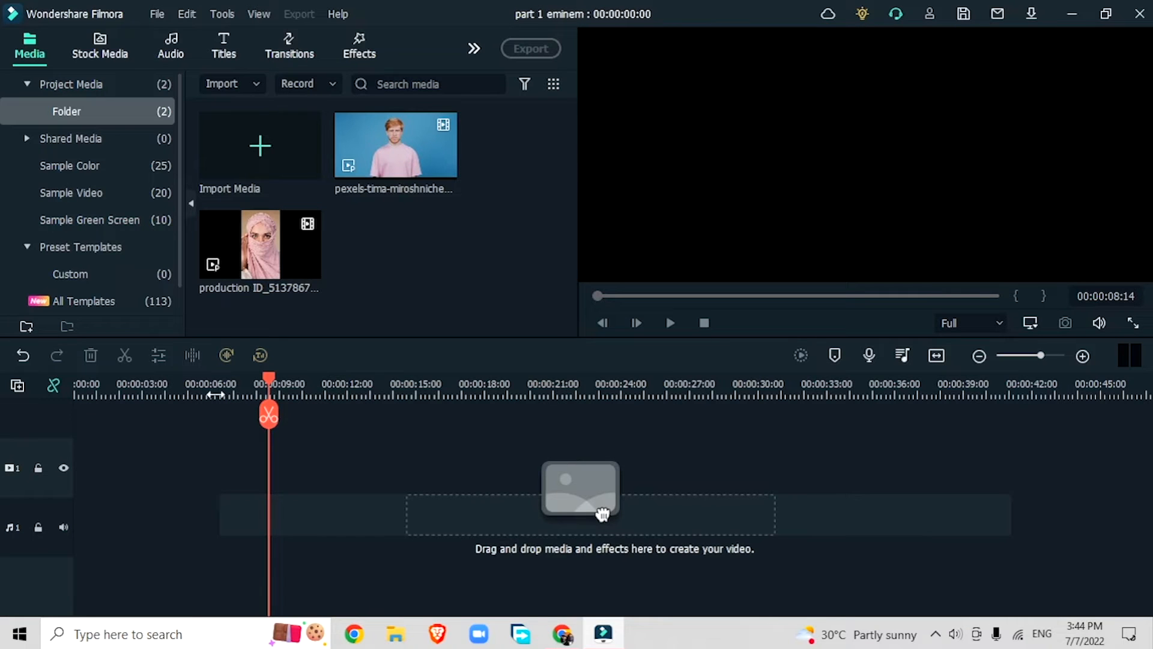
# Step: Place the production ID_5137867 video of the veiled woman at the start of track 1
pyautogui.moveTo(236, 251)
pyautogui.moveTo(248, 237); pyautogui.dragTo(73, 459)
pyautogui.click(455, 350)
# Step: Split the veiled woman's clip at 00:00:01:27 and again at 00:00:07:24
pyautogui.click(83, 387)
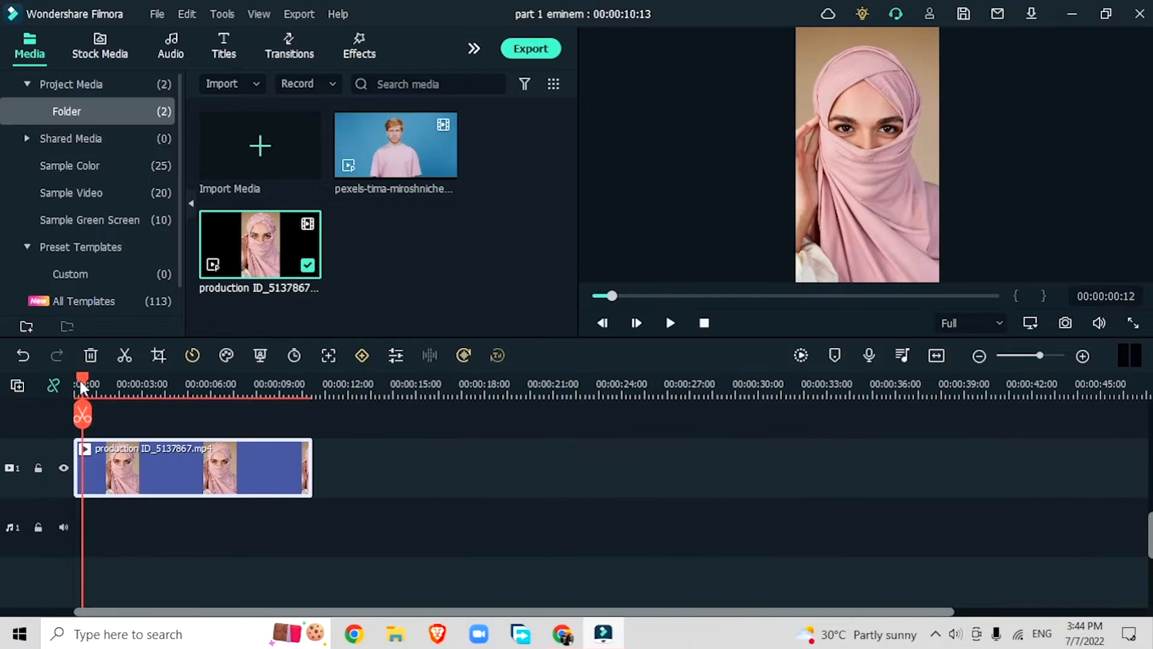
pyautogui.moveTo(84, 387); pyautogui.dragTo(104, 404)
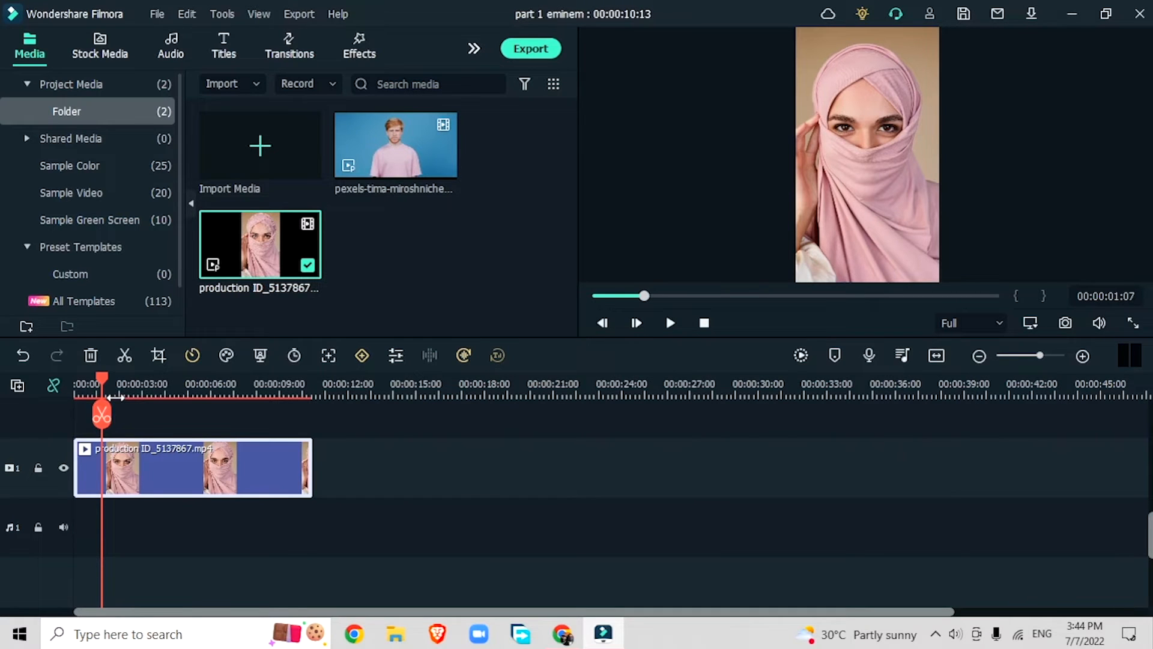
pyautogui.click(1083, 356)
pyautogui.moveTo(155, 380); pyautogui.dragTo(198, 398)
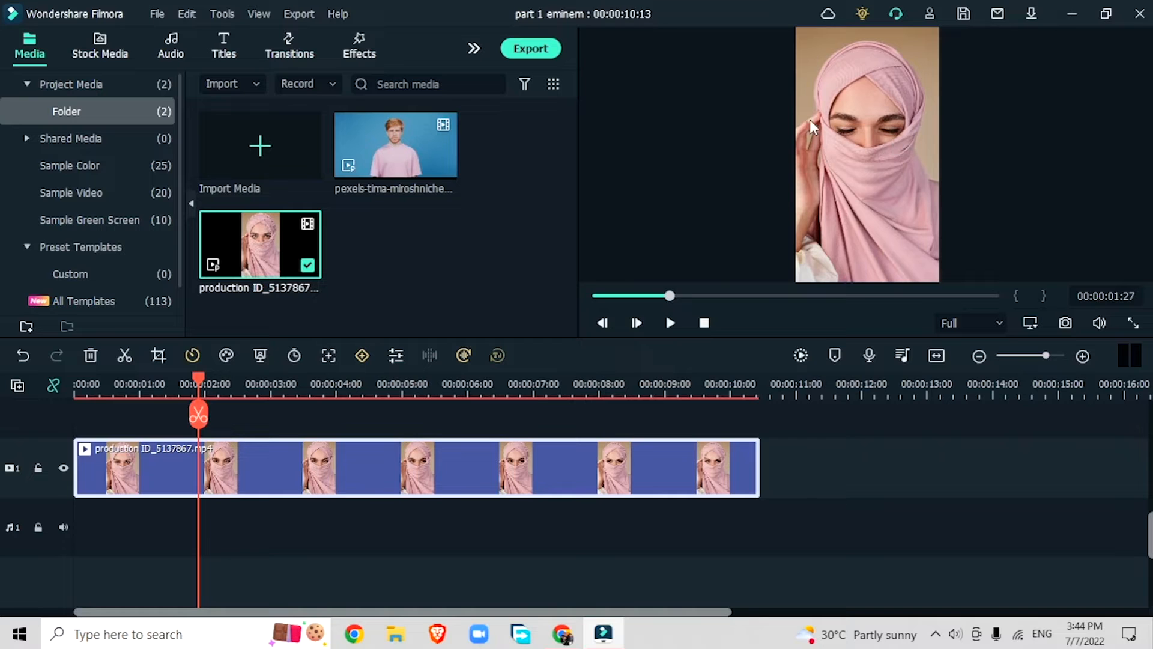
pyautogui.click(198, 414)
pyautogui.moveTo(198, 379); pyautogui.dragTo(586, 456)
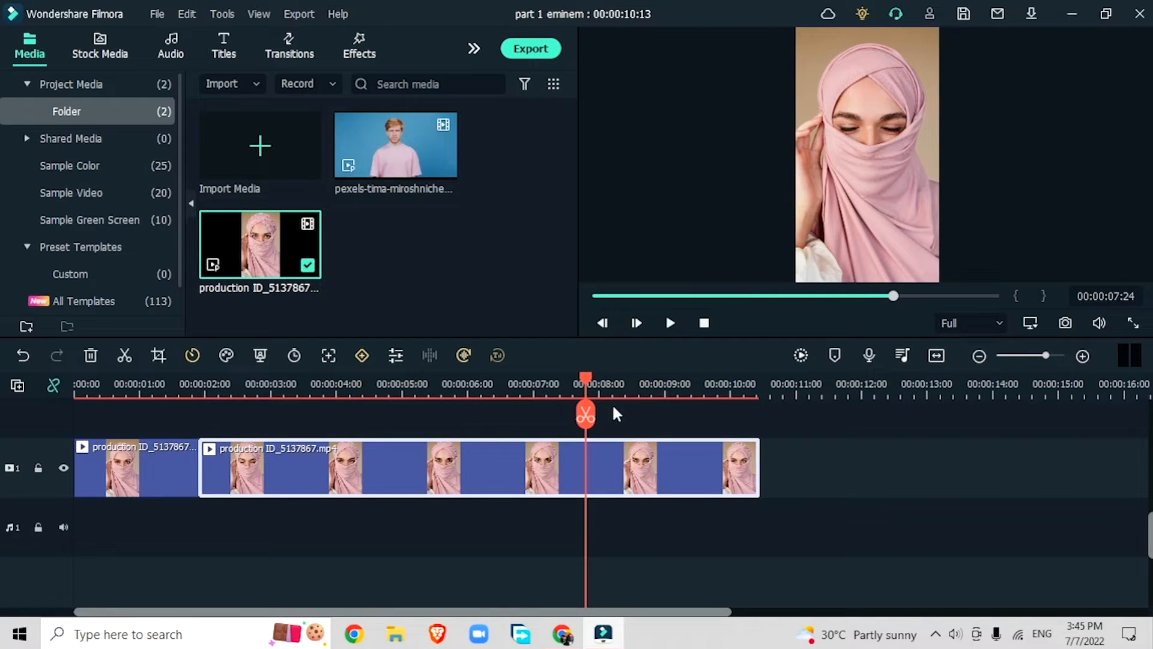
pyautogui.click(586, 414)
# Step: Move the playhead to 00:00:02:05, find the Magnify effect and stack two copies on tracks 2 and 3 above the middle clip
pyautogui.click(416, 480)
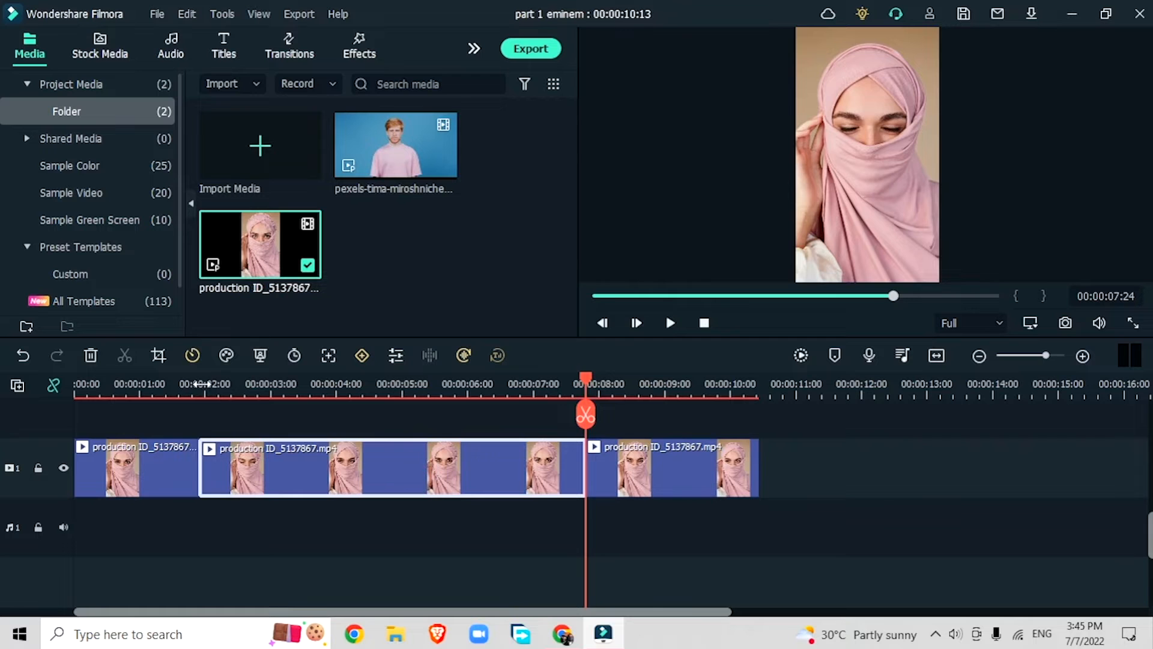
pyautogui.moveTo(202, 380); pyautogui.dragTo(350, 426)
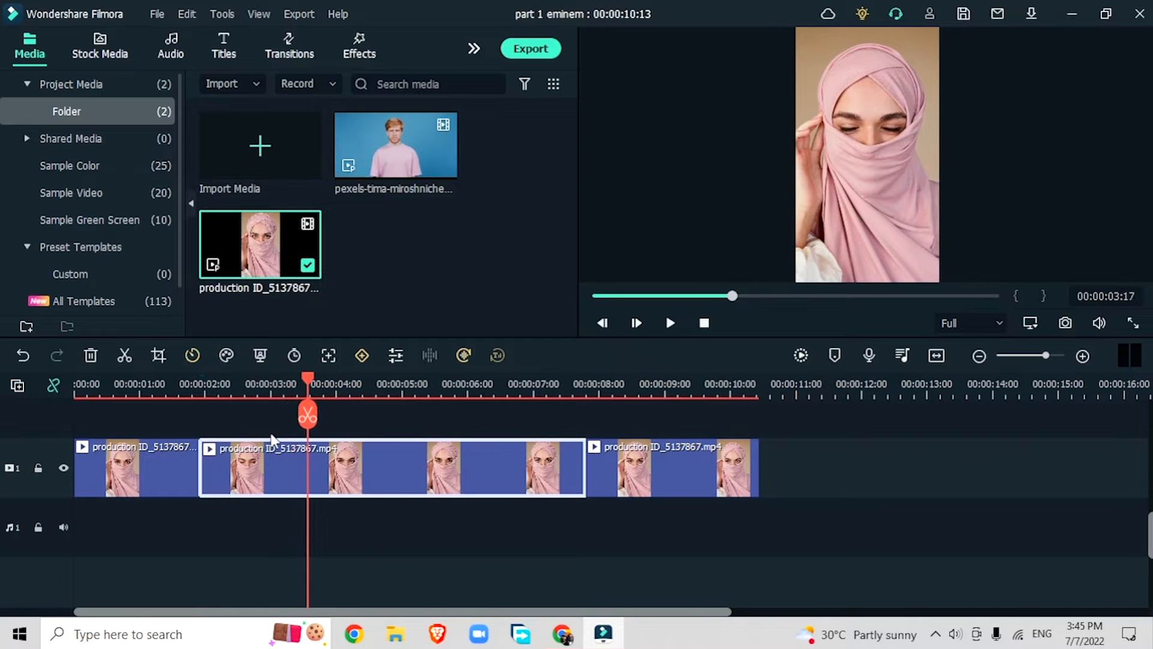
pyautogui.click(215, 384)
pyautogui.click(354, 38)
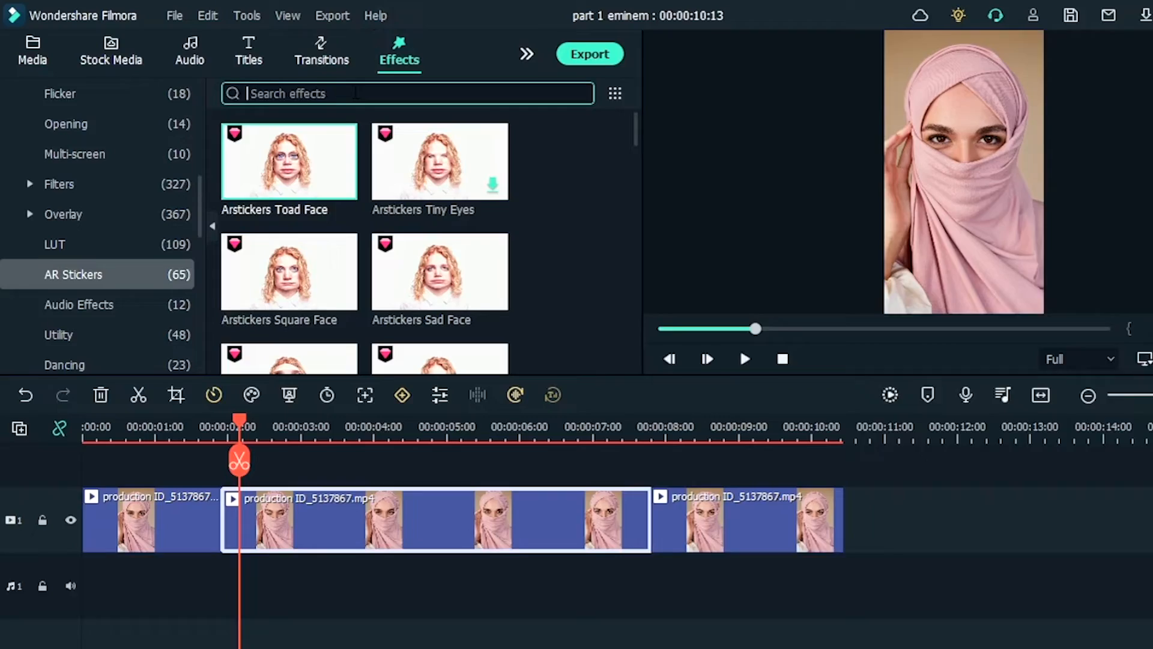
pyautogui.click(309, 84)
pyautogui.write('magnify')
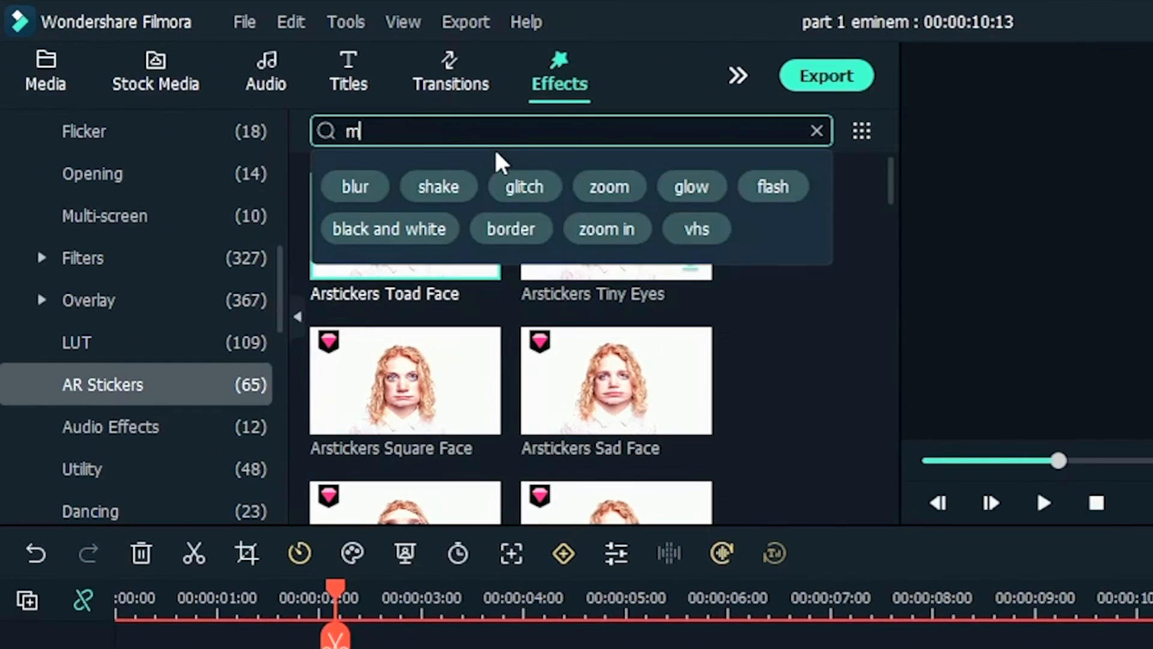
pyautogui.press('Return')
pyautogui.moveTo(375, 243); pyautogui.dragTo(321, 648)
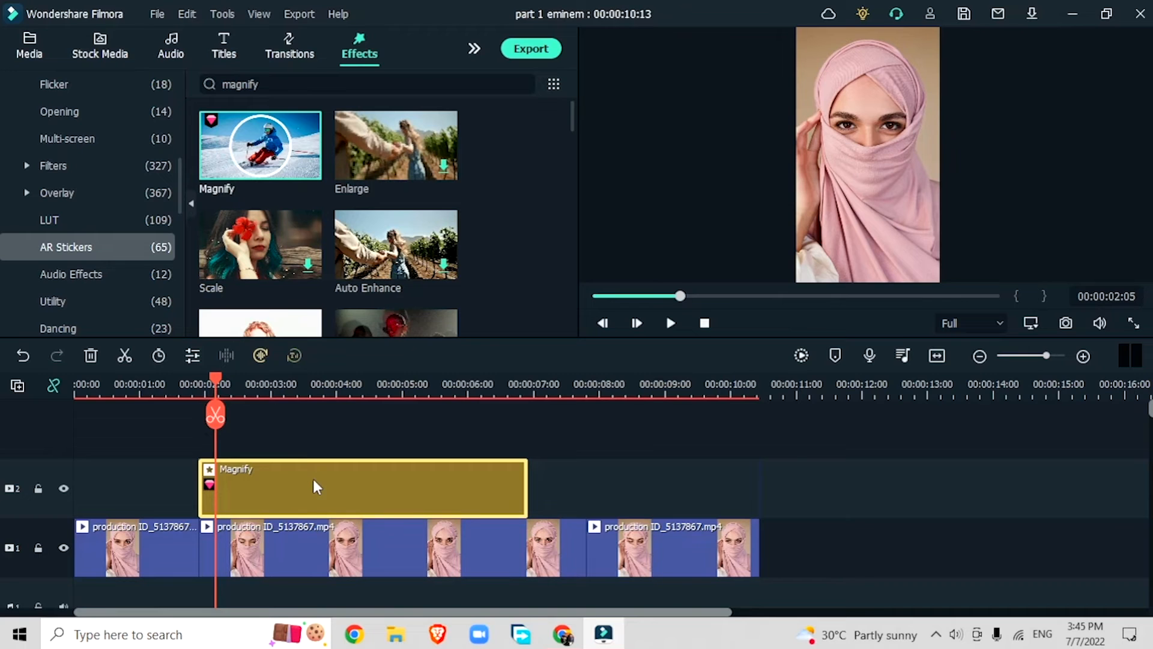
pyautogui.moveTo(243, 142); pyautogui.dragTo(208, 540)
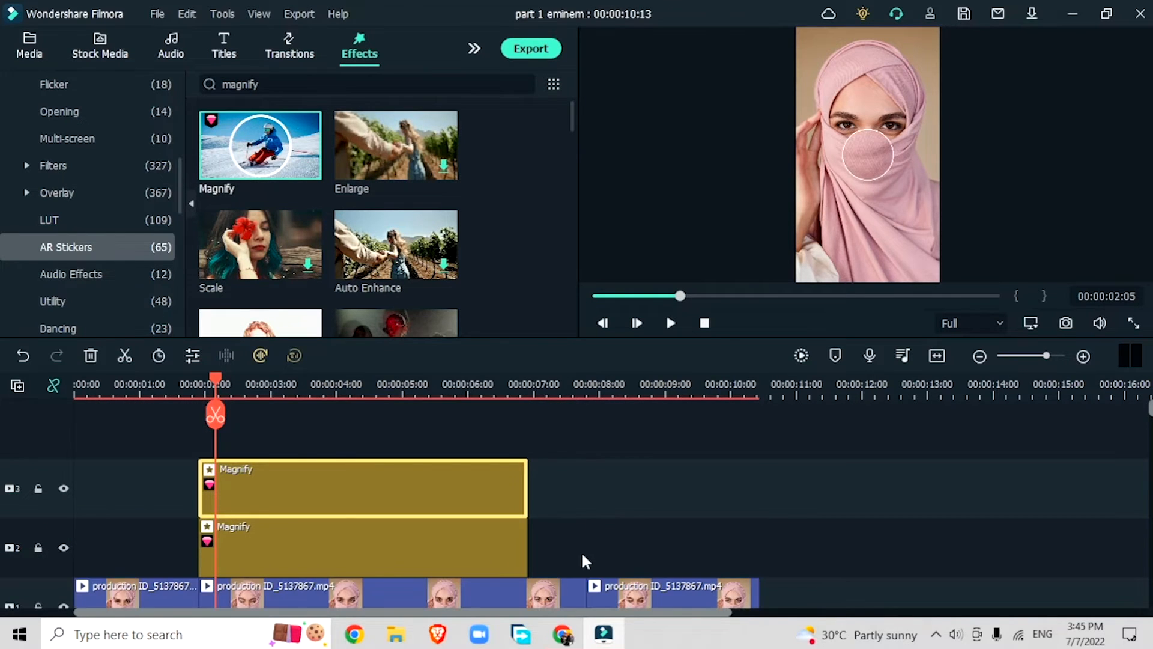
# Step: Hide the upper Magnify effect on track 3 and set the border thickness of the Magnify on track 2 to 0
pyautogui.scroll(-3, 587, 561)
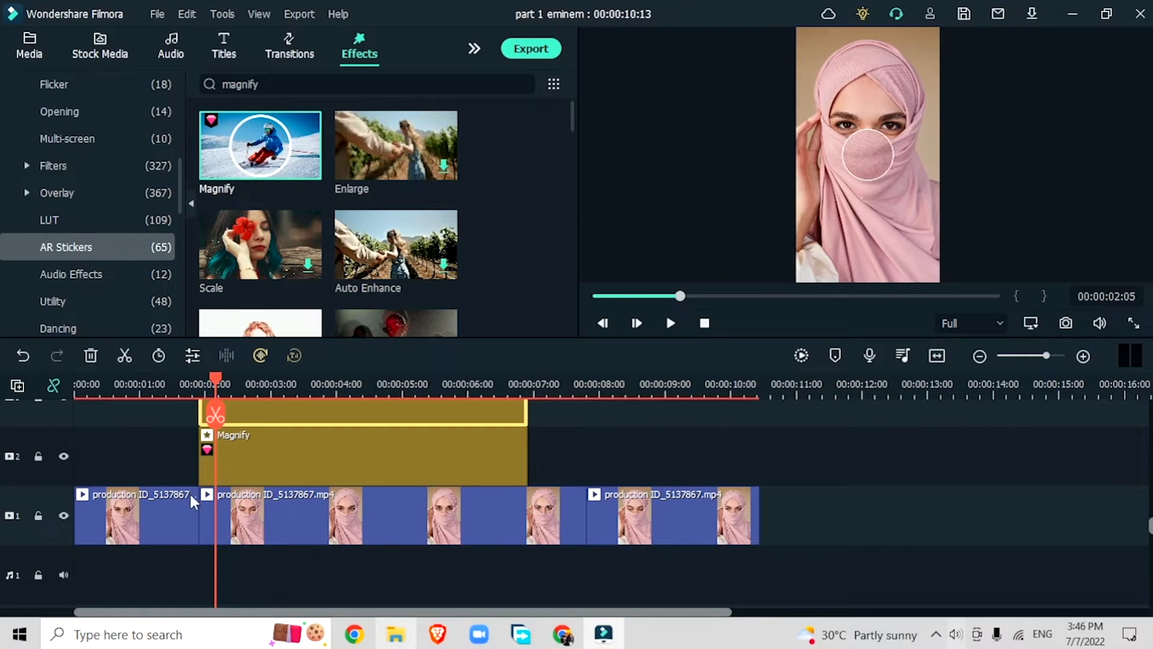
pyautogui.moveTo(78, 463); pyautogui.dragTo(77, 466)
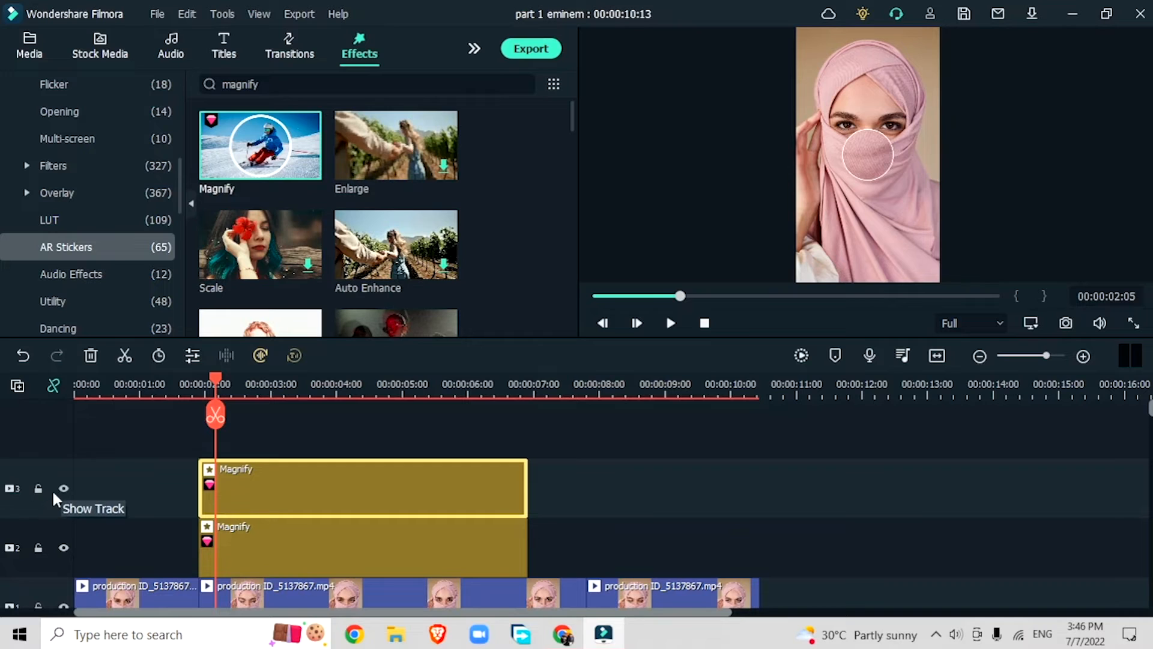
pyautogui.click(64, 489)
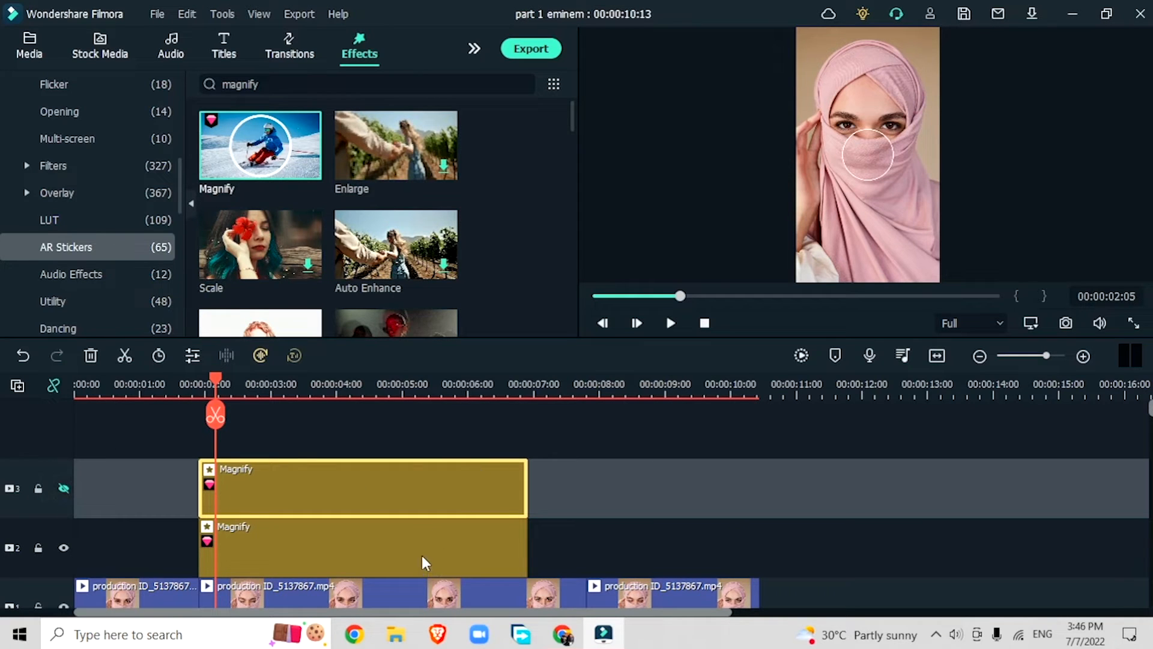
pyautogui.doubleClick(250, 543)
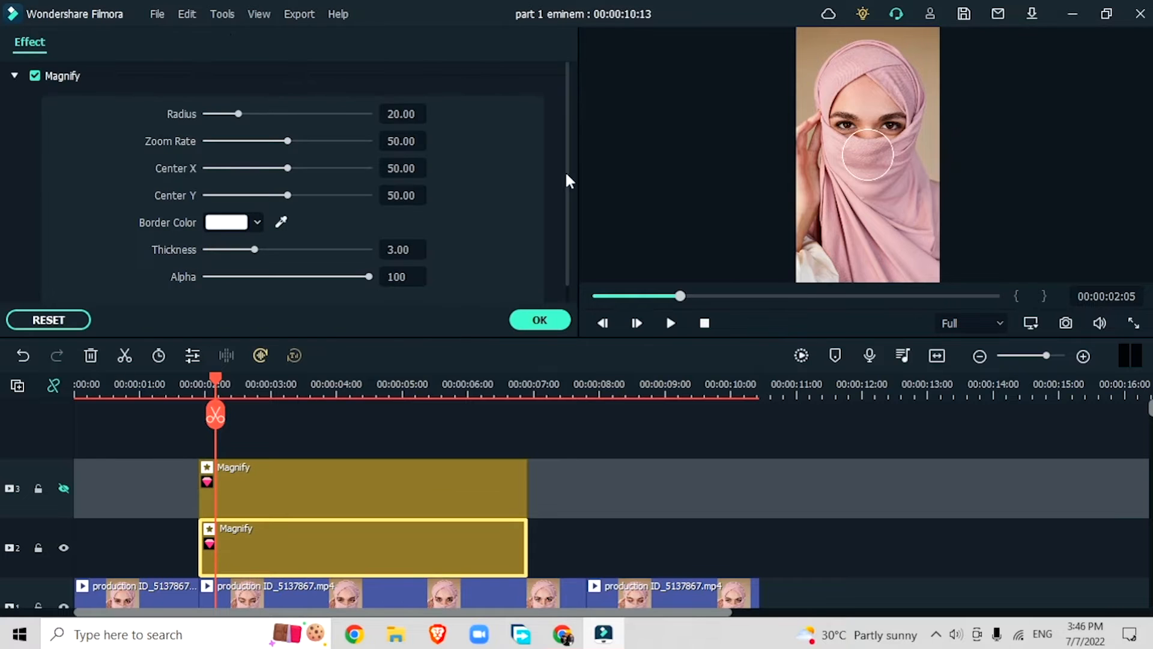
pyautogui.moveTo(253, 248); pyautogui.dragTo(192, 259)
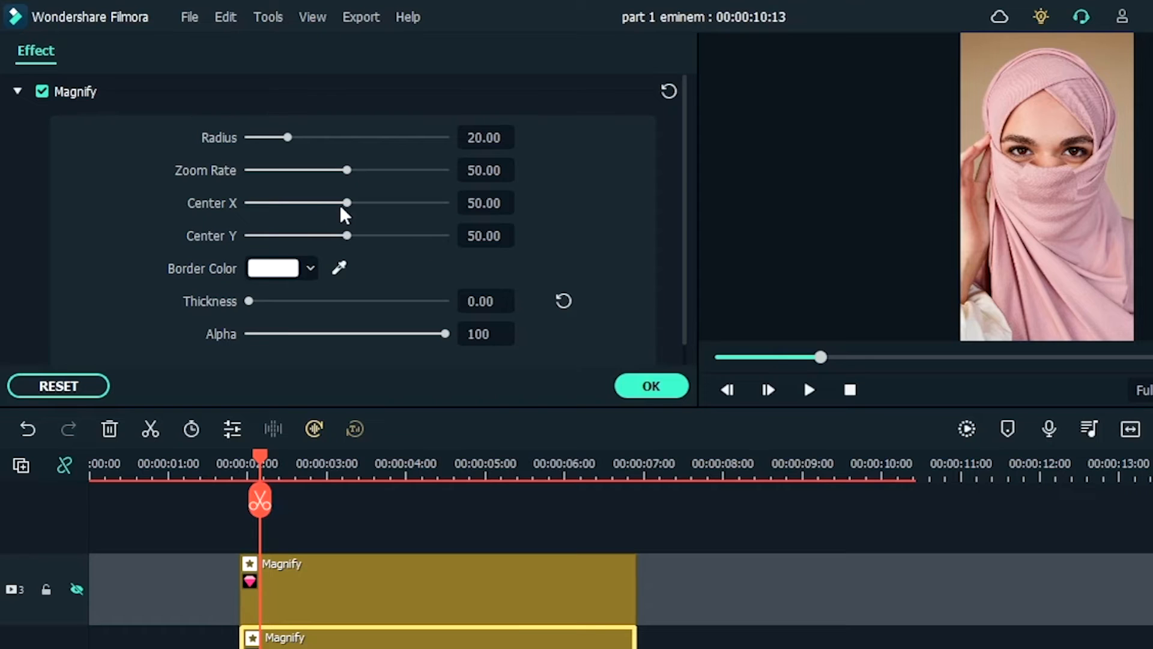
# Step: Fit the lower Magnify over the eye nearer her raised hand: Center X 34.90, Center Y 38.54, Zoom Rate 36.98, Radius 21.35
pyautogui.moveTo(341, 204); pyautogui.dragTo(324, 235)
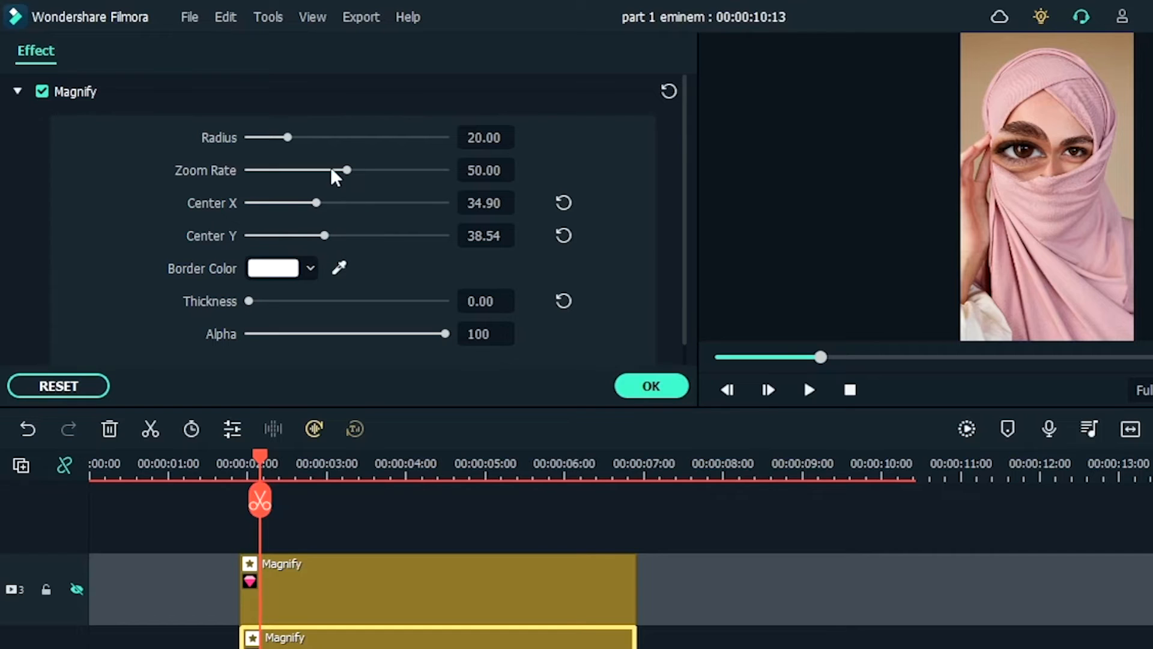
pyautogui.moveTo(343, 169); pyautogui.dragTo(320, 189)
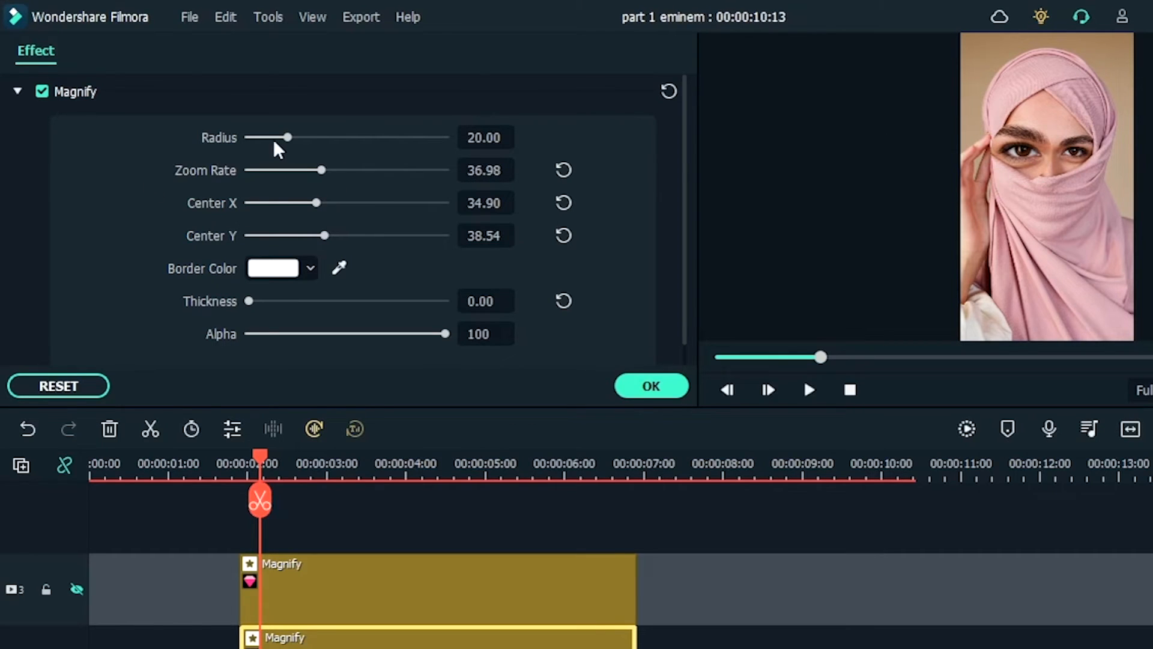
pyautogui.moveTo(287, 138); pyautogui.dragTo(290, 147)
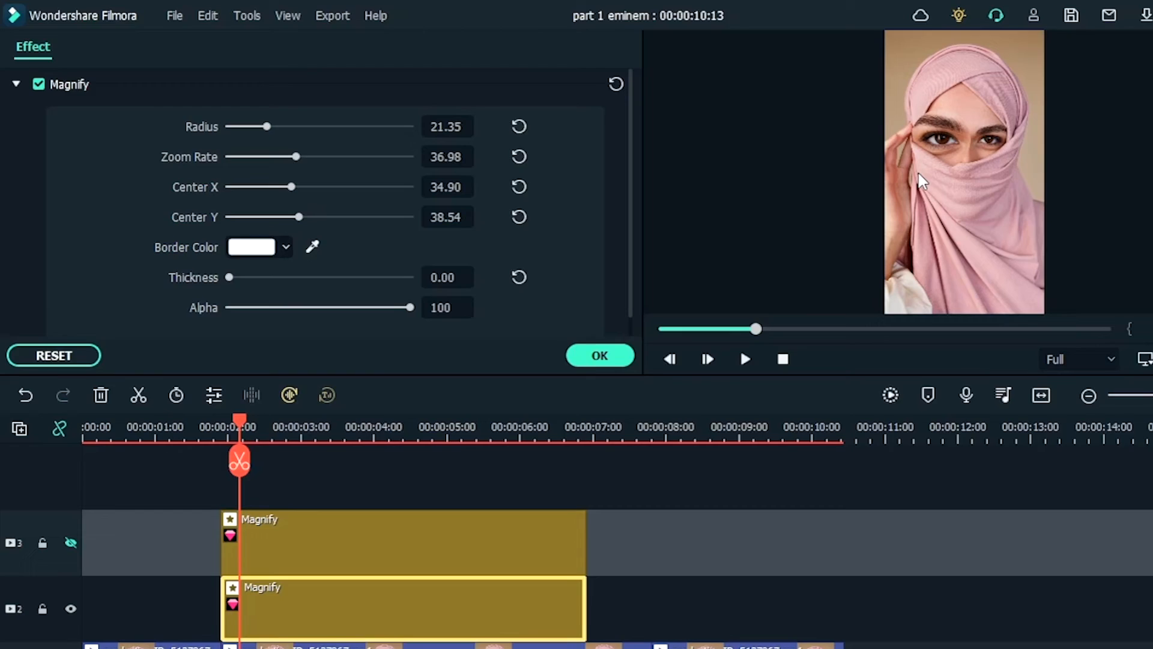
# Step: Show the Magnify effect on track 3 again and remove its circle border by reducing the thickness to zero
pyautogui.click(524, 591)
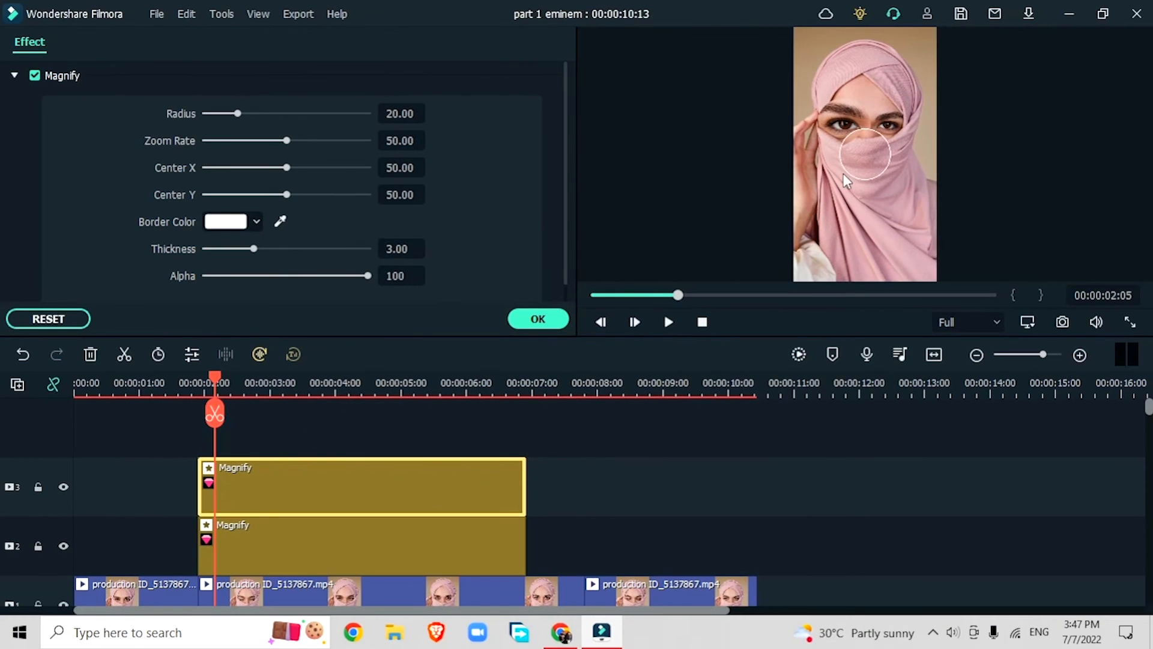
pyautogui.moveTo(253, 253); pyautogui.dragTo(174, 252)
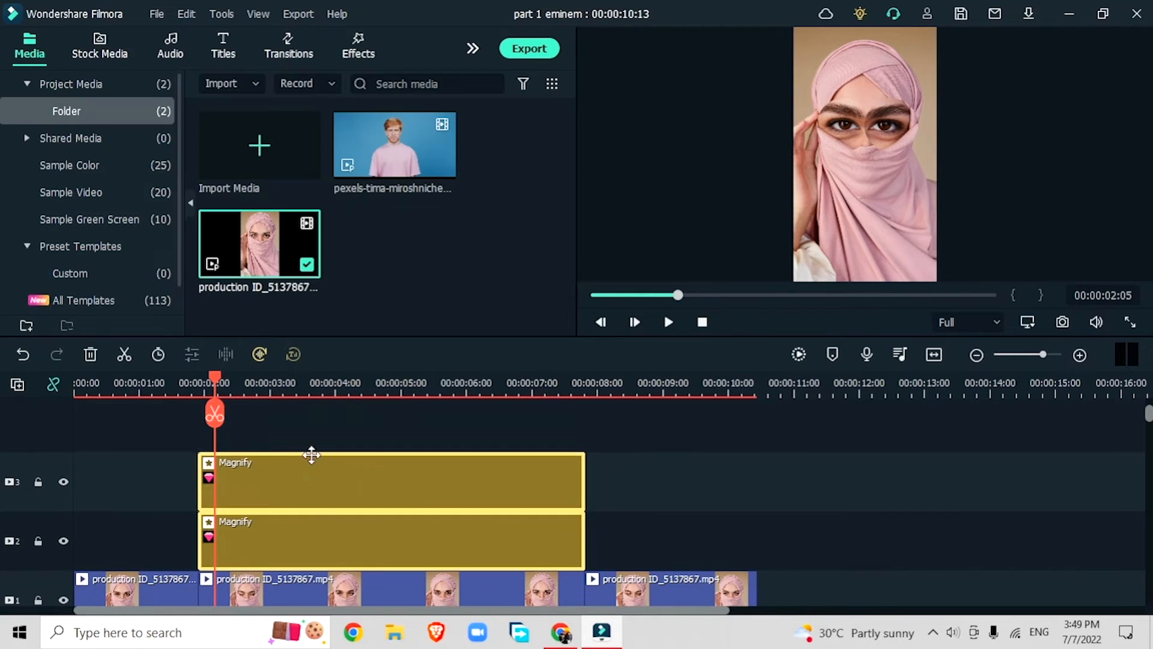
# Step: Move both Magnify effects up one track and place a copy of the middle clip beneath them on track 2
pyautogui.moveTo(306, 478); pyautogui.dragTo(319, 456)
pyautogui.click(347, 533)
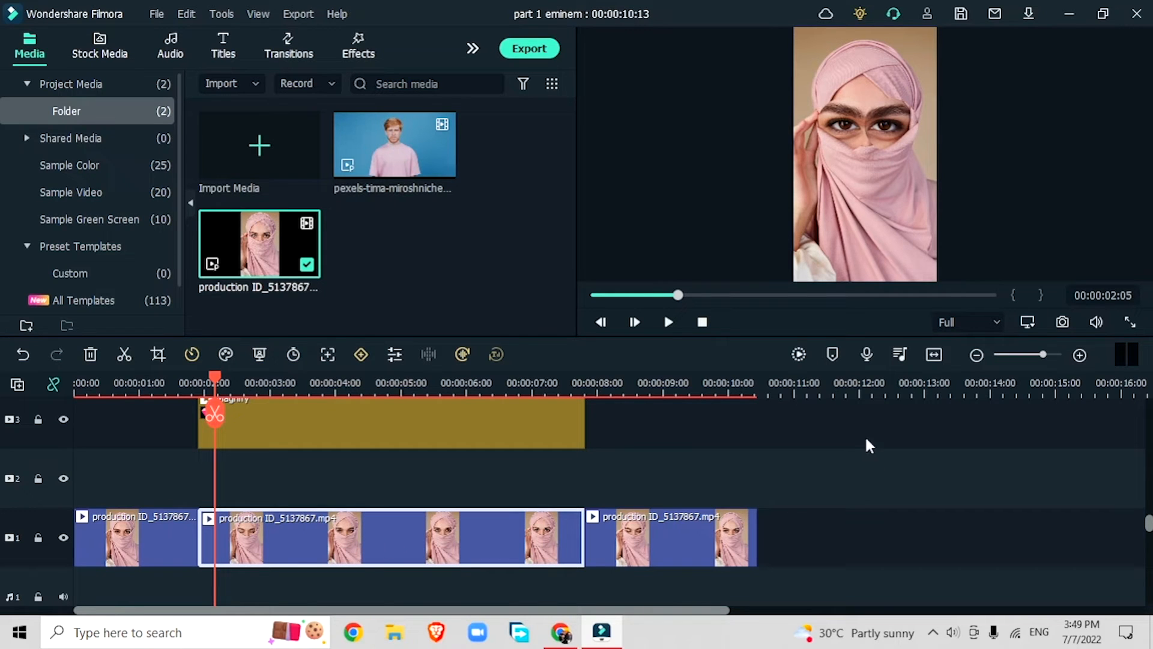
pyautogui.click(813, 392)
pyautogui.hotkey('ctrl', 'v')
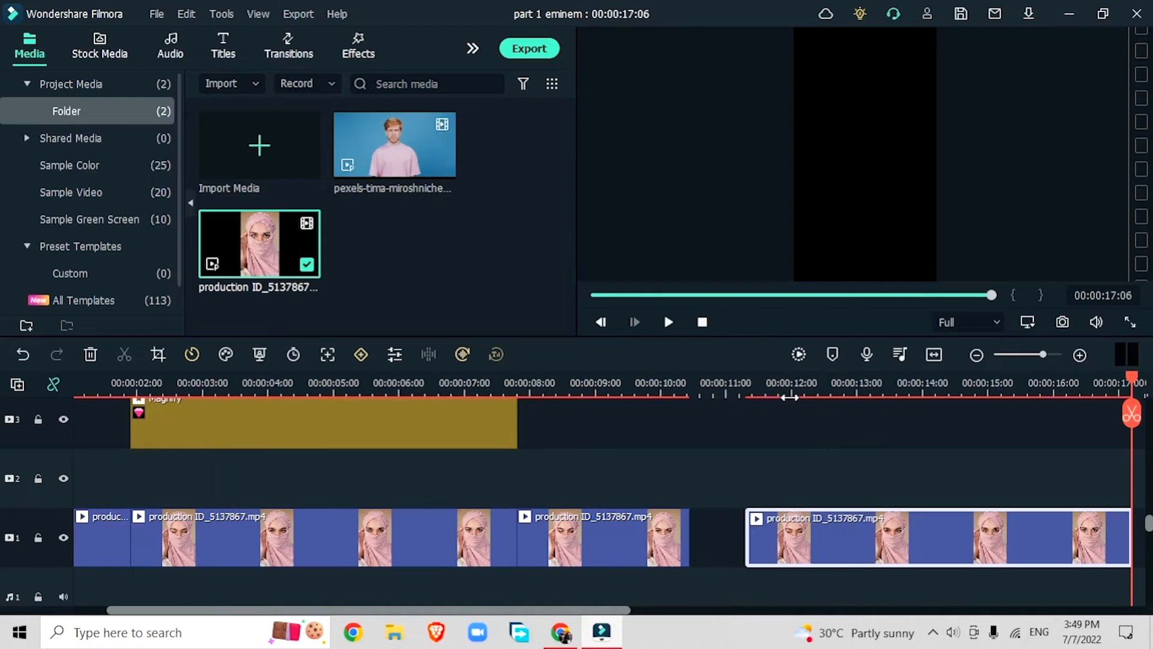
pyautogui.moveTo(861, 550); pyautogui.dragTo(237, 487)
# Step: Hide the copied clip on track 2 and the upper Magnify effect on track 4
pyautogui.click(63, 479)
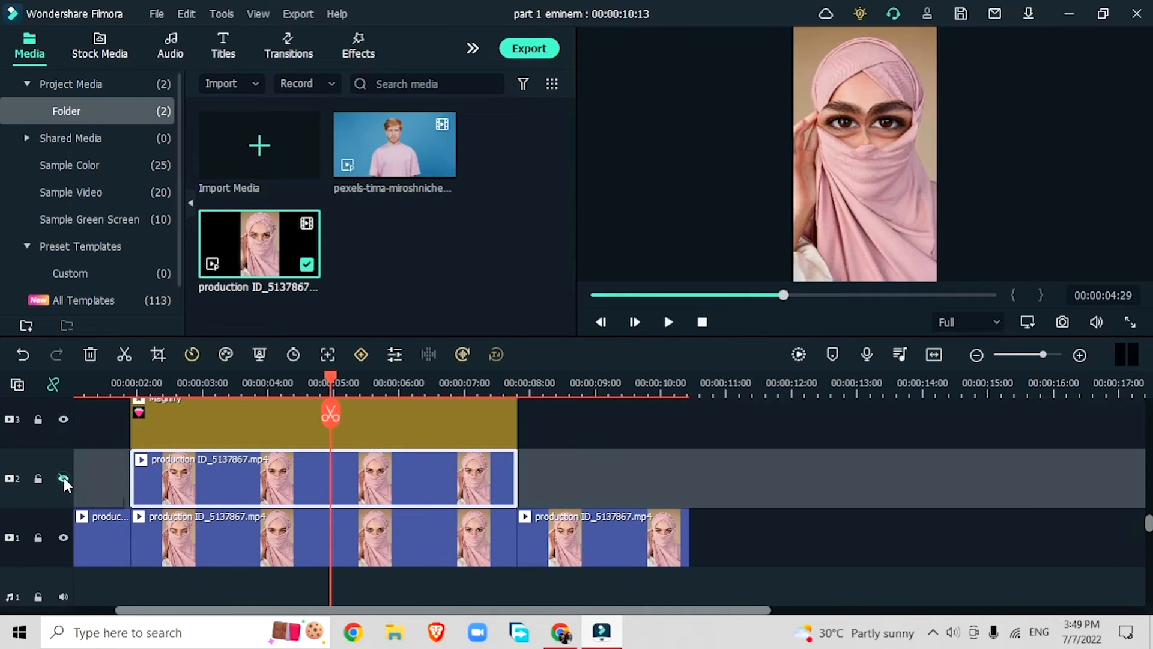
pyautogui.scroll(2, 212, 503)
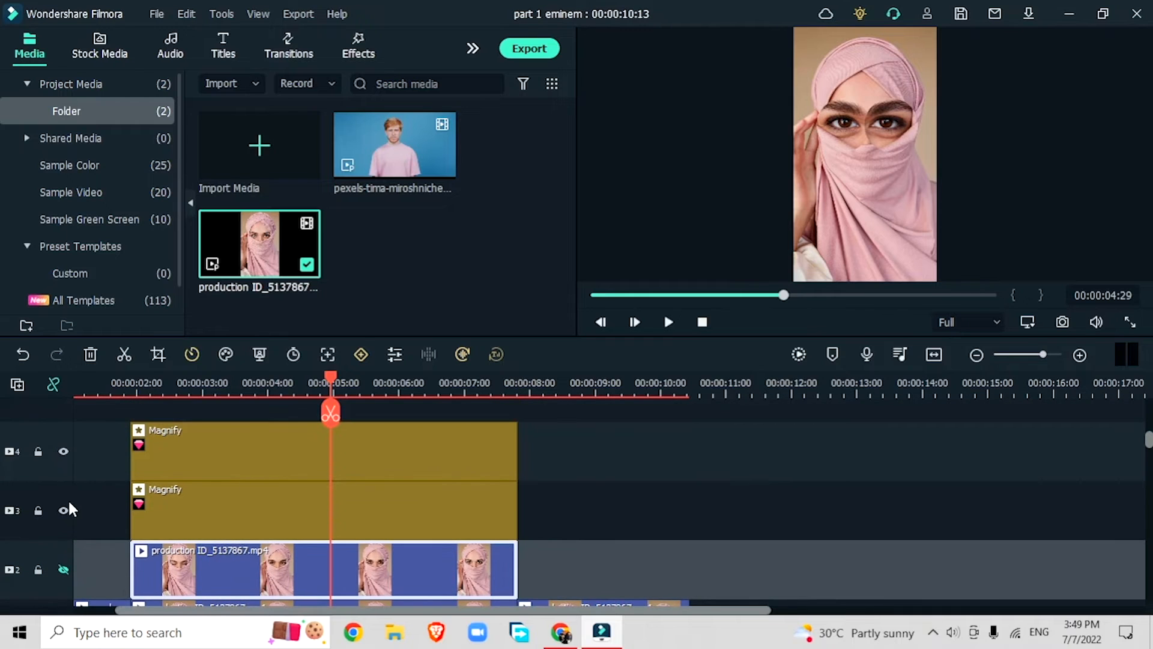
pyautogui.click(63, 450)
pyautogui.click(161, 460)
# Step: Turn on Motion Tracking for the middle clip on track 1
pyautogui.scroll(-1, 162, 462)
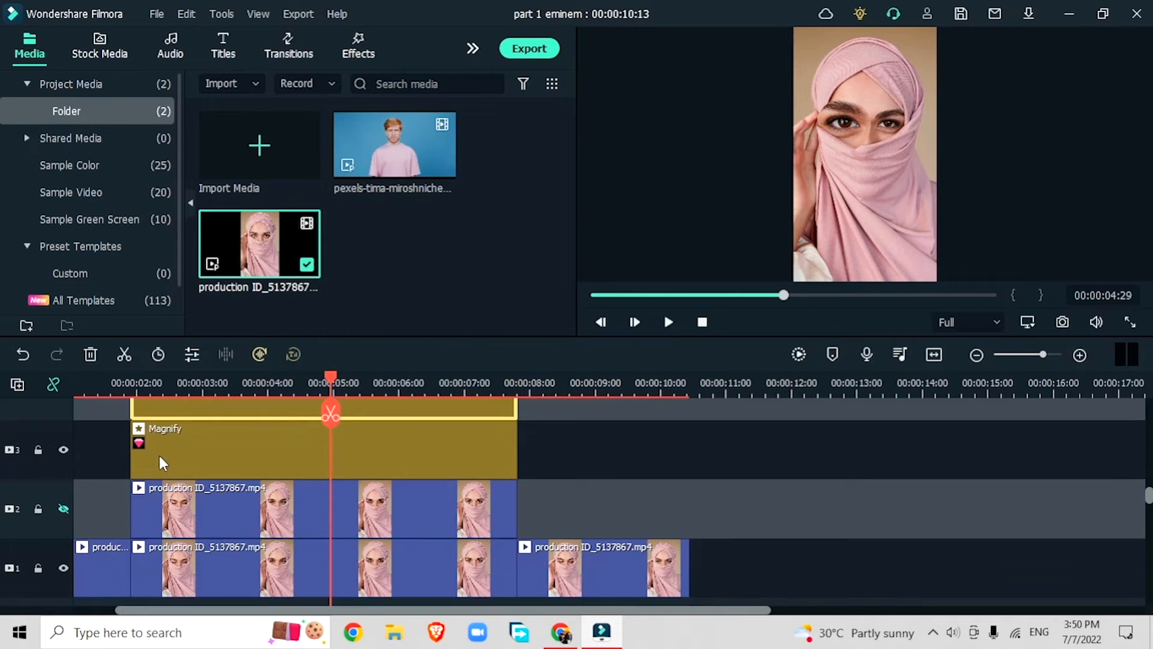
pyautogui.doubleClick(221, 575)
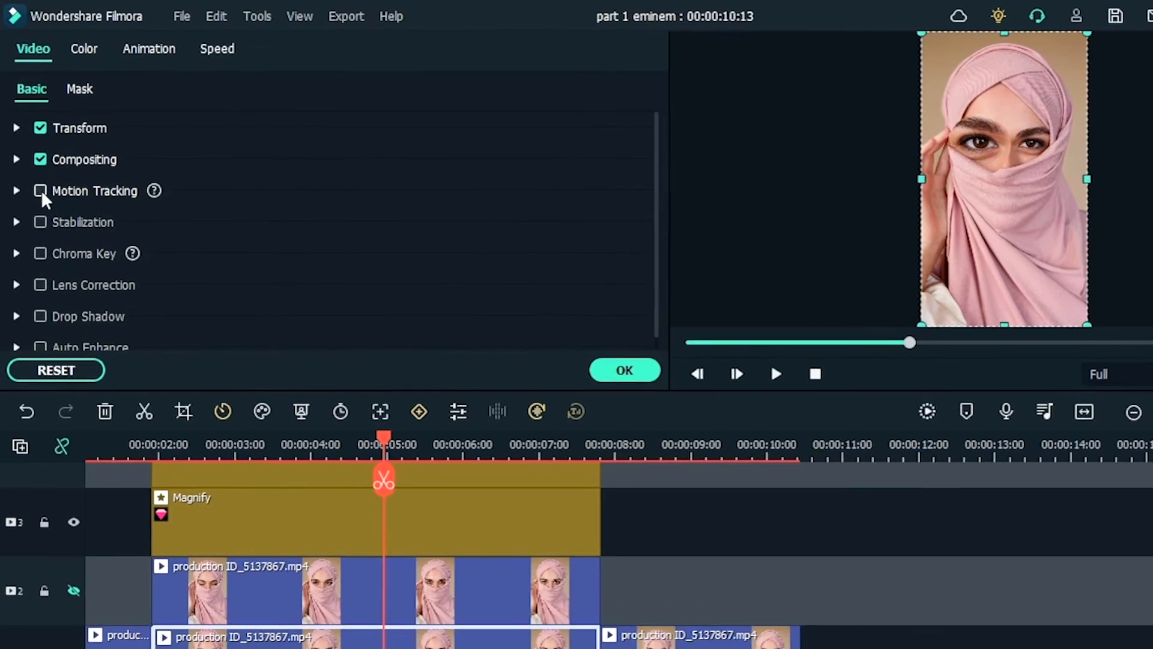
pyautogui.click(34, 164)
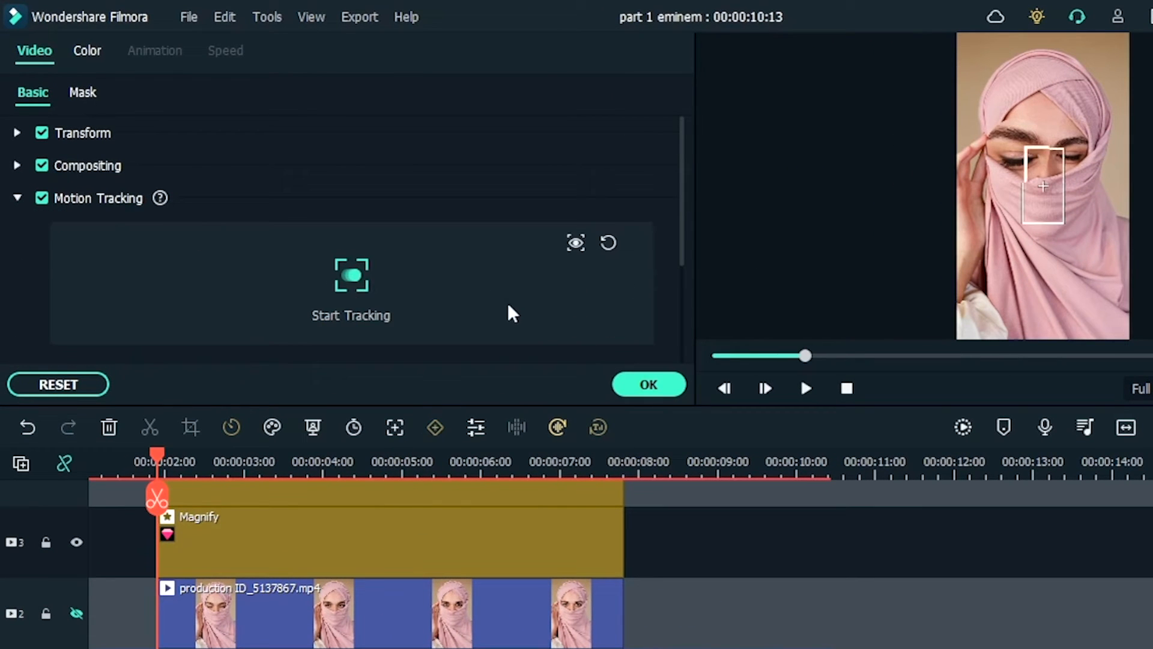
# Step: With track 3 hidden, fit the tracking box tightly around the eye nearer her raised hand and start tracking
pyautogui.click(1044, 186)
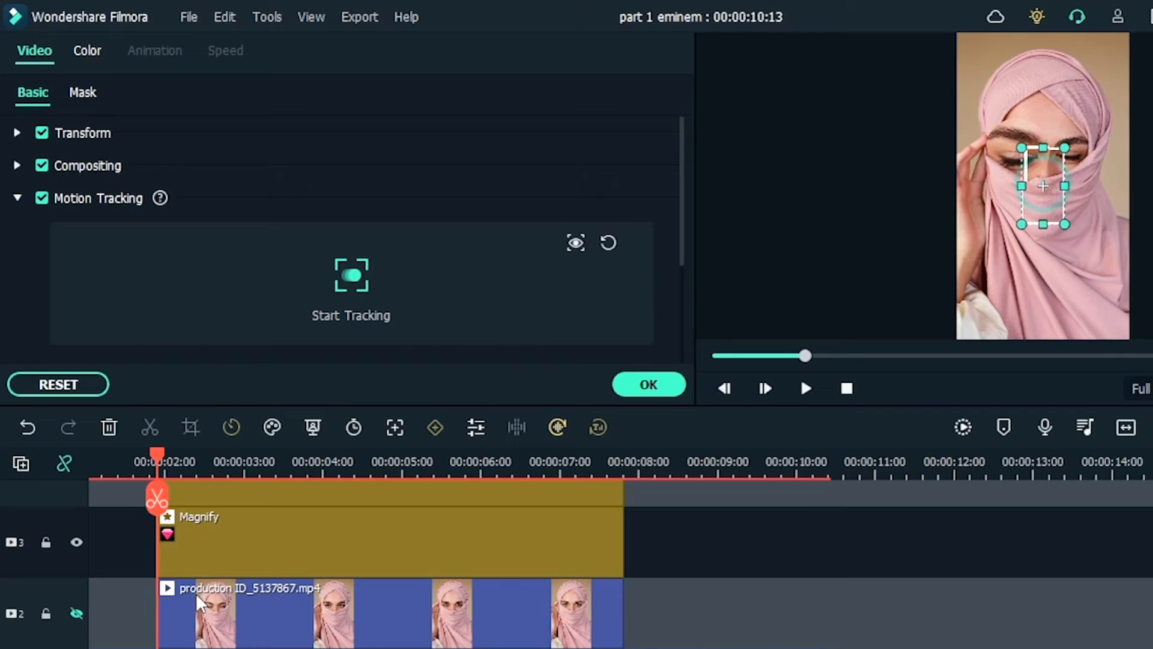
pyautogui.click(76, 542)
pyautogui.moveTo(1041, 186); pyautogui.dragTo(1019, 162)
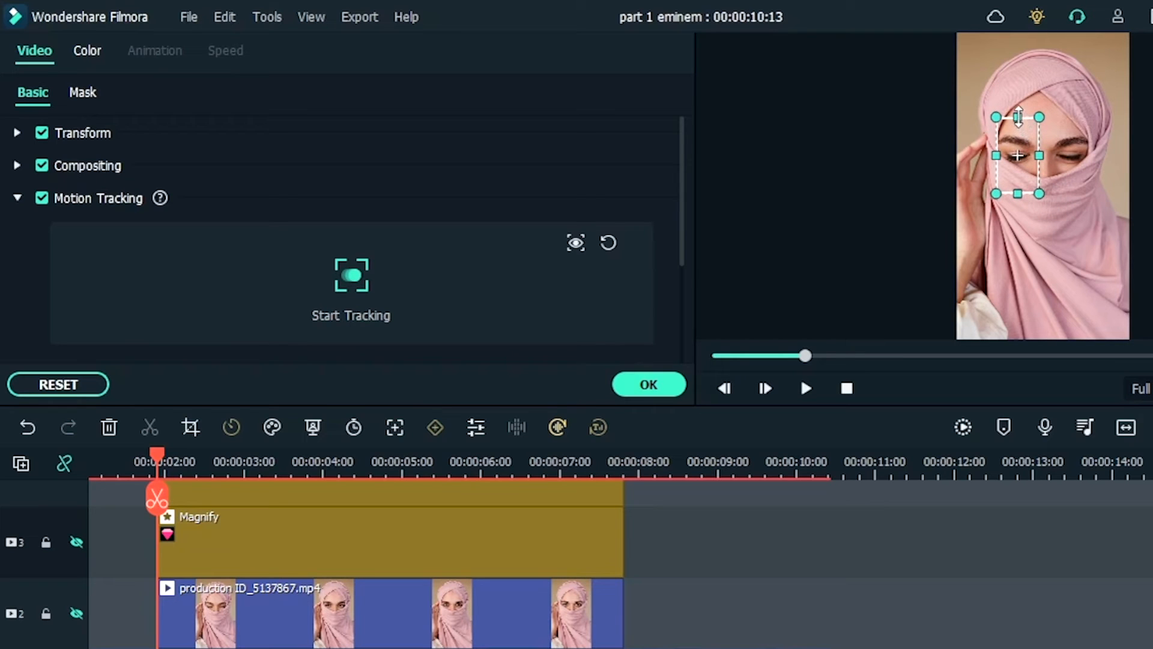
pyautogui.moveTo(1018, 117)
pyautogui.mouseDown()
pyautogui.moveTo(1018, 104)
pyautogui.moveTo(1017, 133)
pyautogui.mouseUp()
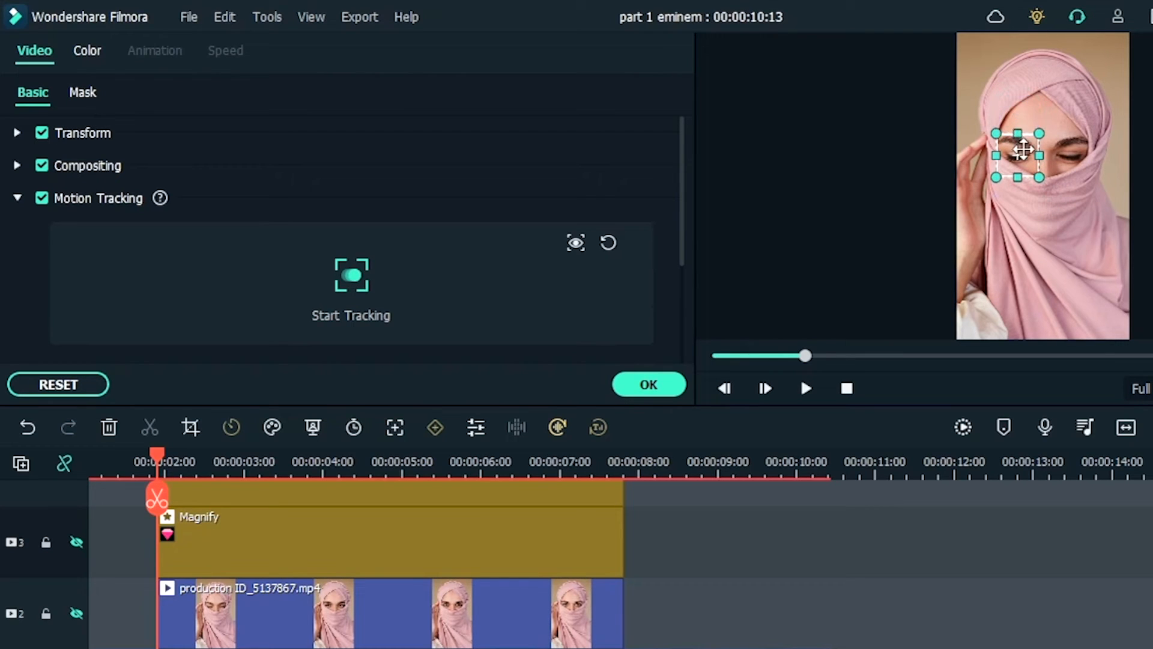
pyautogui.click(368, 283)
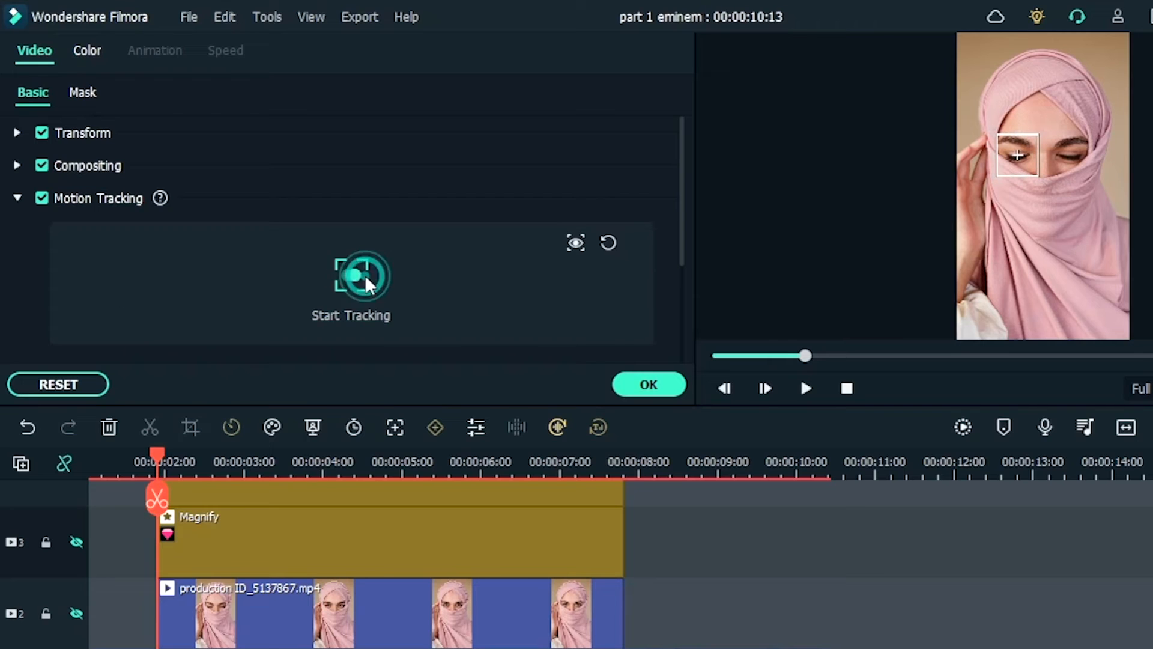
# Step: Show track 3 again and attach the first listed Magnify effect to the tracked eye
pyautogui.click(428, 161)
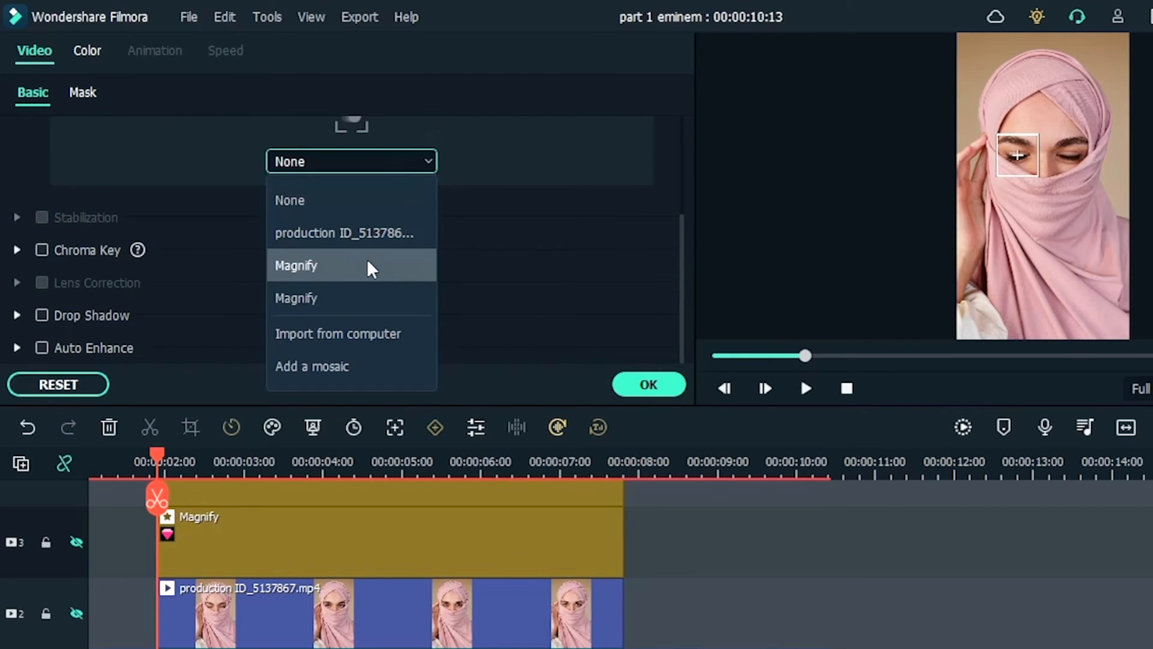
pyautogui.click(593, 266)
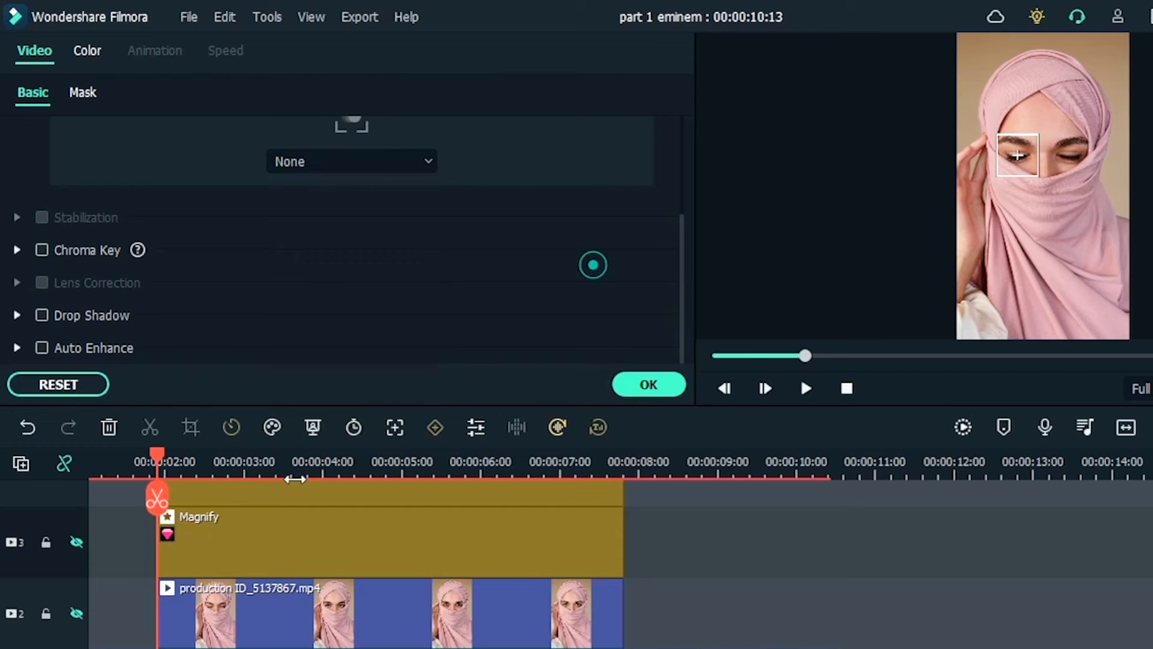
pyautogui.click(76, 543)
pyautogui.click(76, 544)
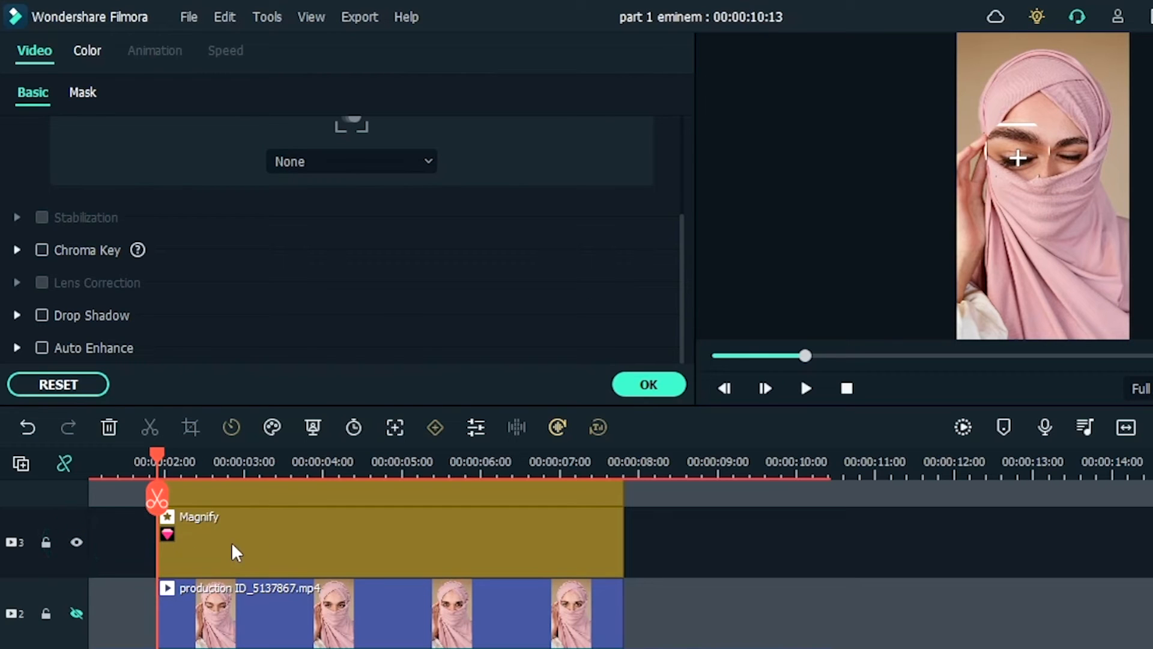
pyautogui.click(419, 162)
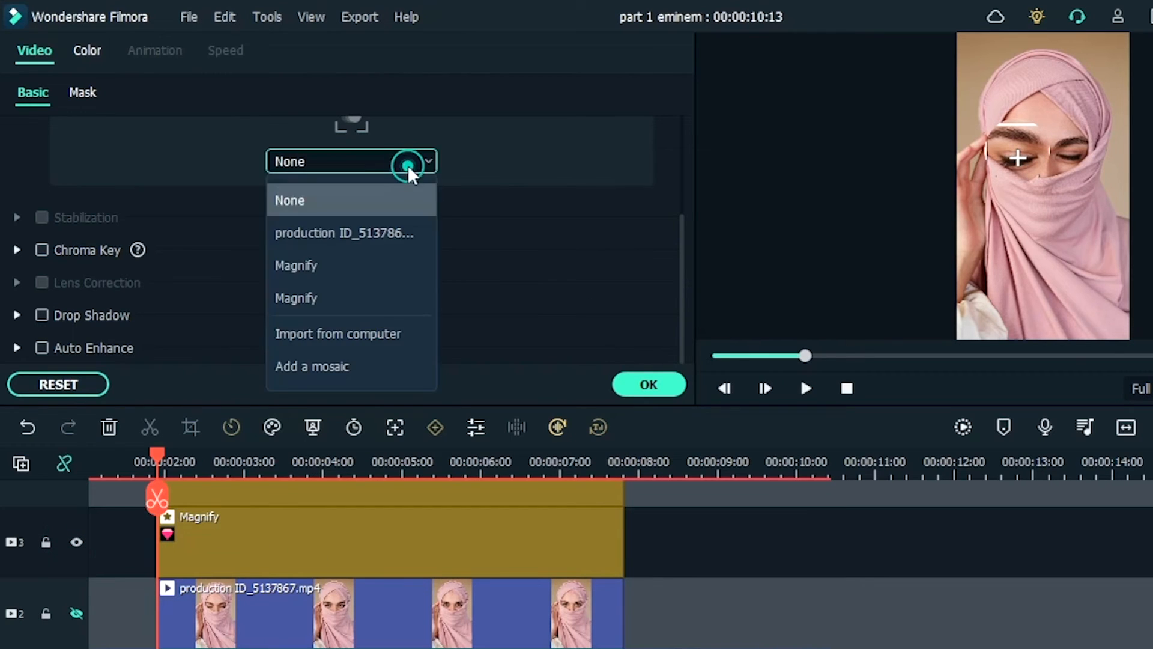
pyautogui.click(371, 265)
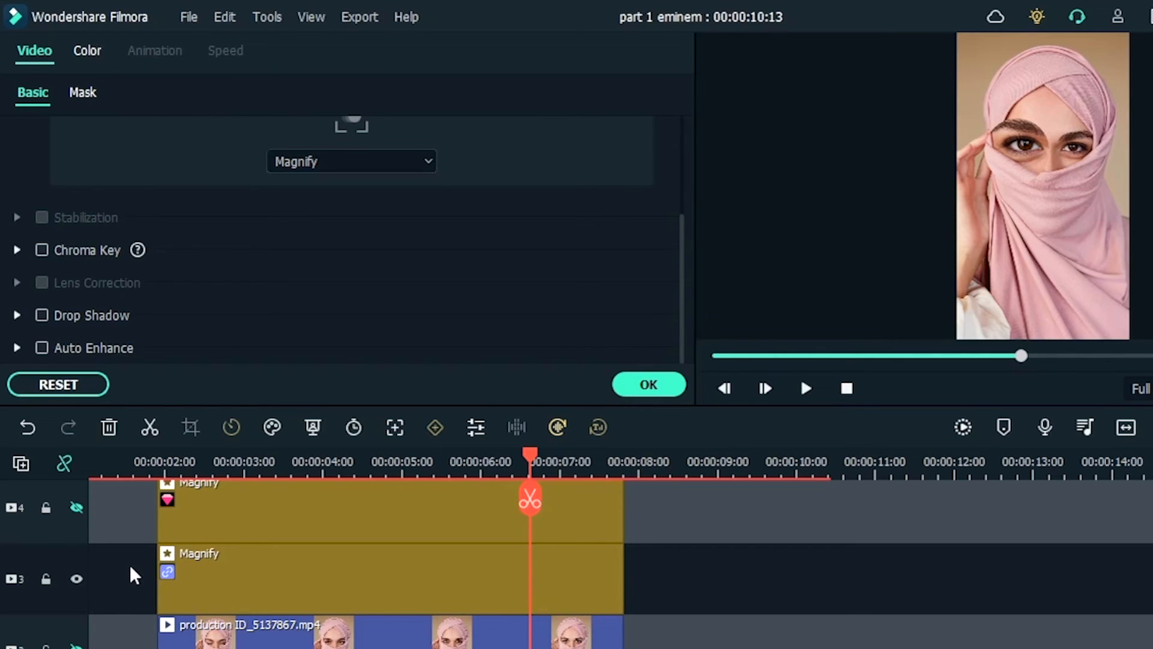
# Step: Turn on Motion Tracking for the copied clip on track 2, starting from the clip's beginning, to track her other eye
pyautogui.click(159, 472)
pyautogui.click(311, 619)
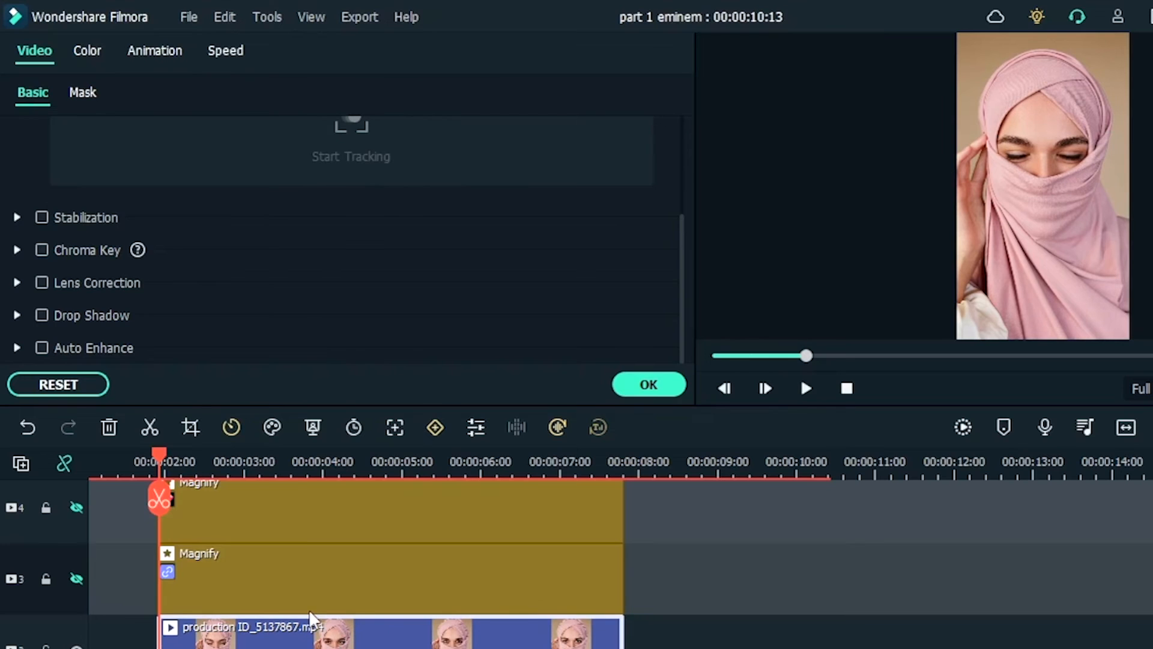
pyautogui.scroll(3, 180, 211)
pyautogui.click(53, 200)
# Step: Attach the remaining Magnify effect to the tracking of her other eye and show track 4
pyautogui.click(352, 320)
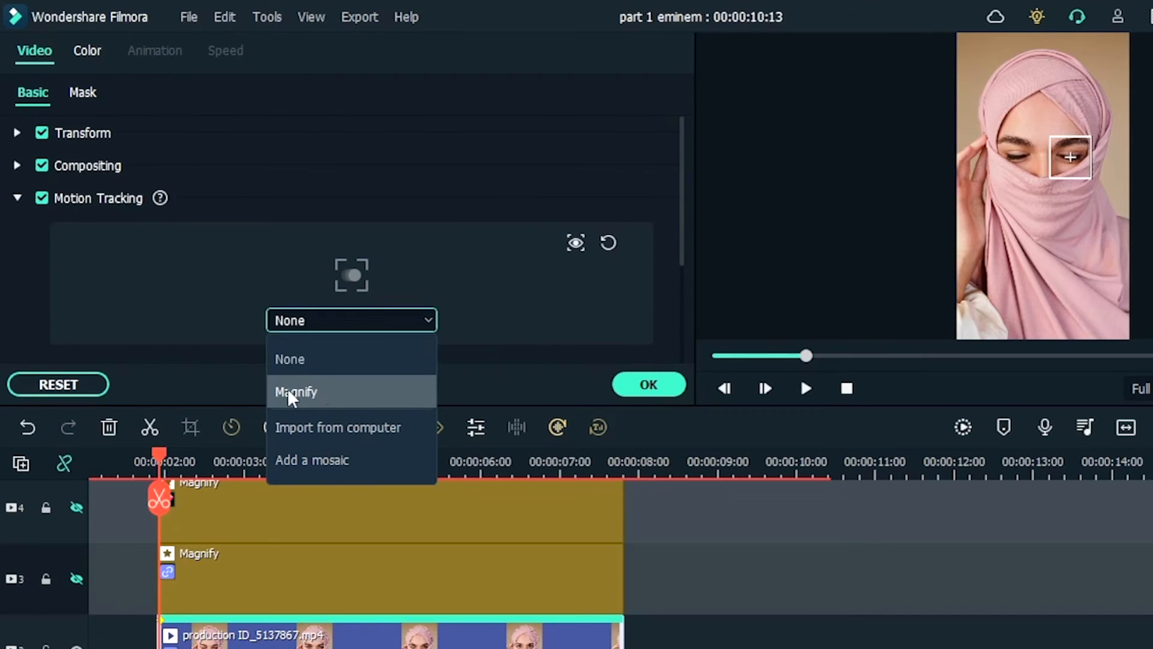
pyautogui.click(308, 392)
pyautogui.click(76, 508)
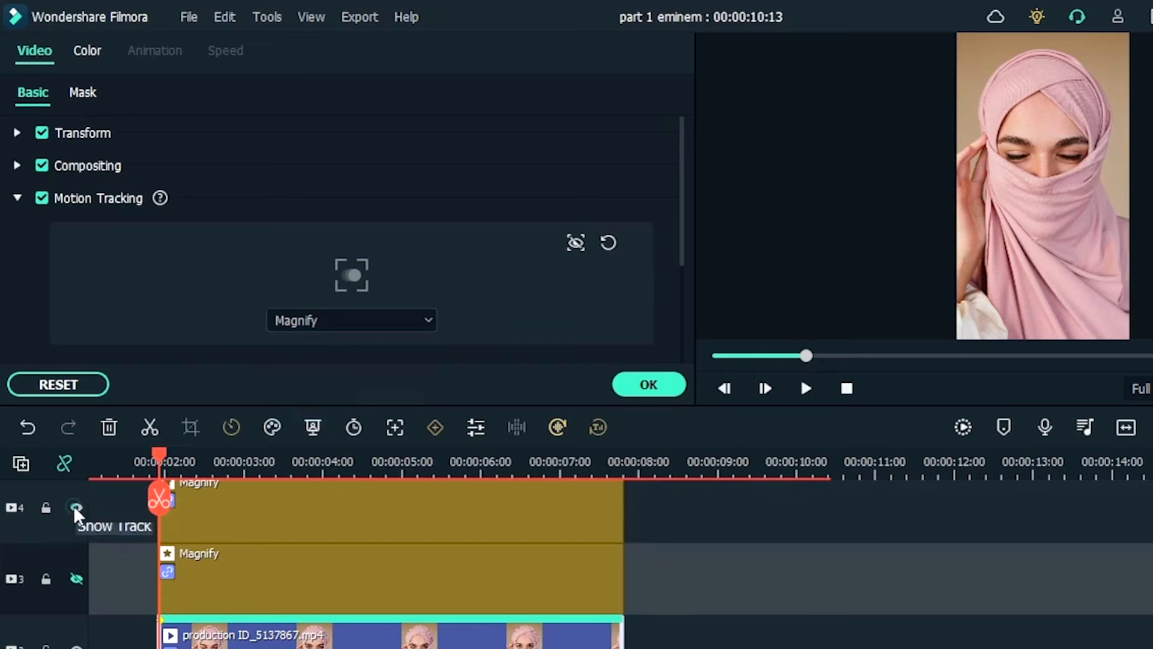
# Step: Show tracks 4 and 3 again, scrub through the clip to check both magnified eyes, and accept the Motion Tracking settings
pyautogui.click(76, 507)
pyautogui.click(76, 578)
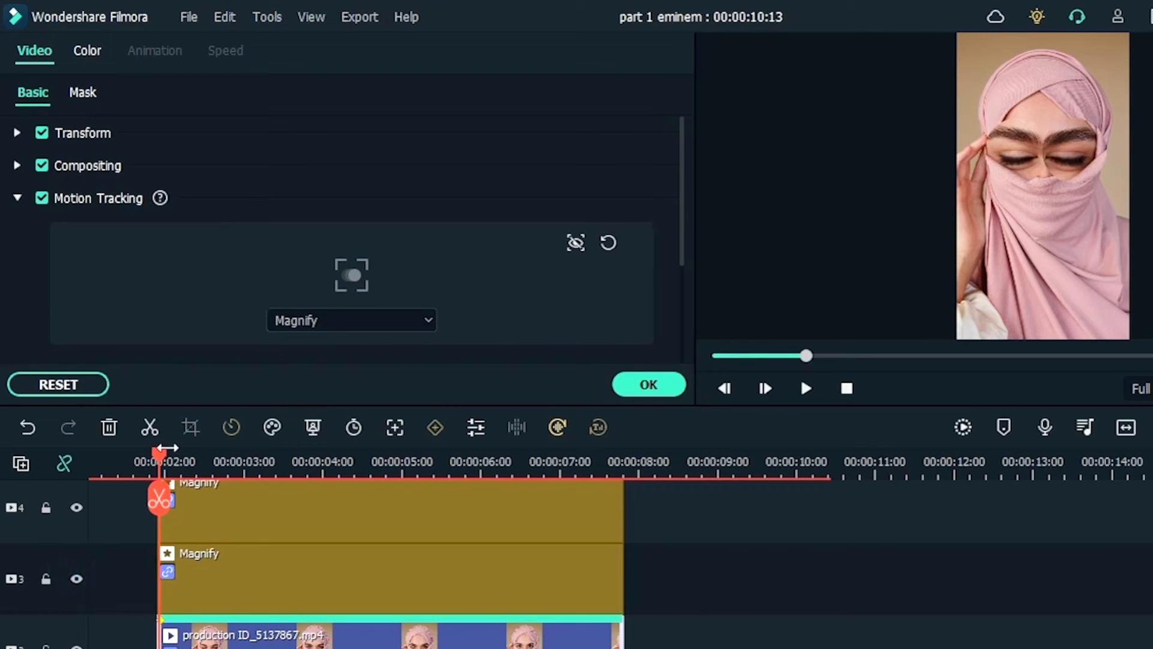
pyautogui.moveTo(162, 467); pyautogui.dragTo(524, 549)
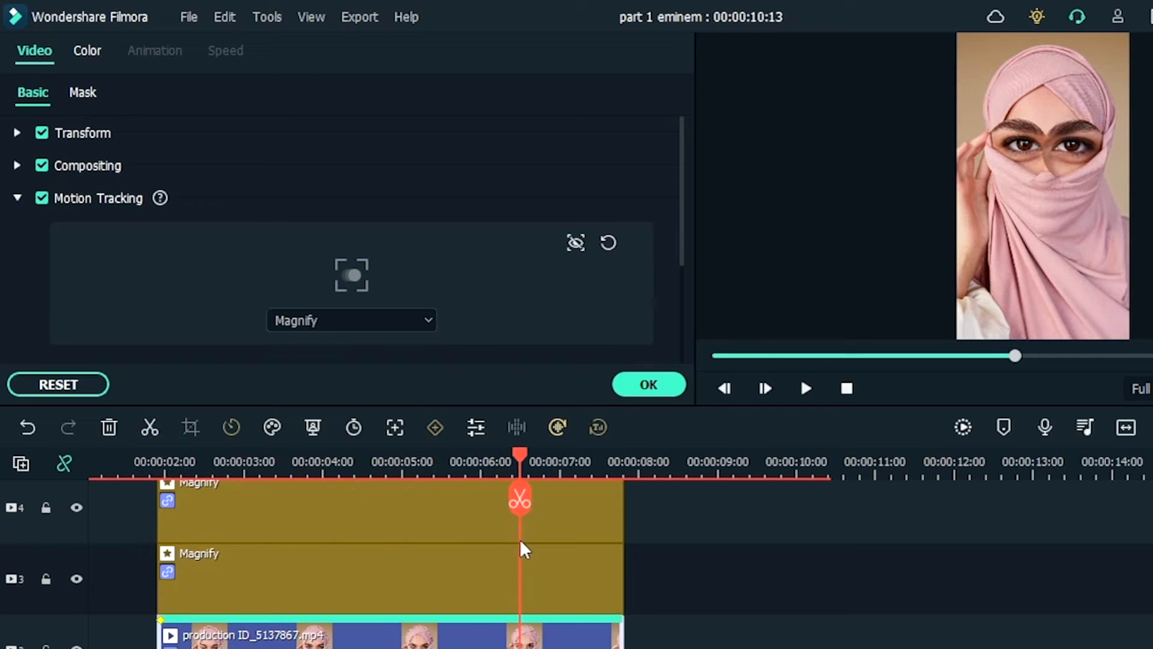
pyautogui.click(648, 385)
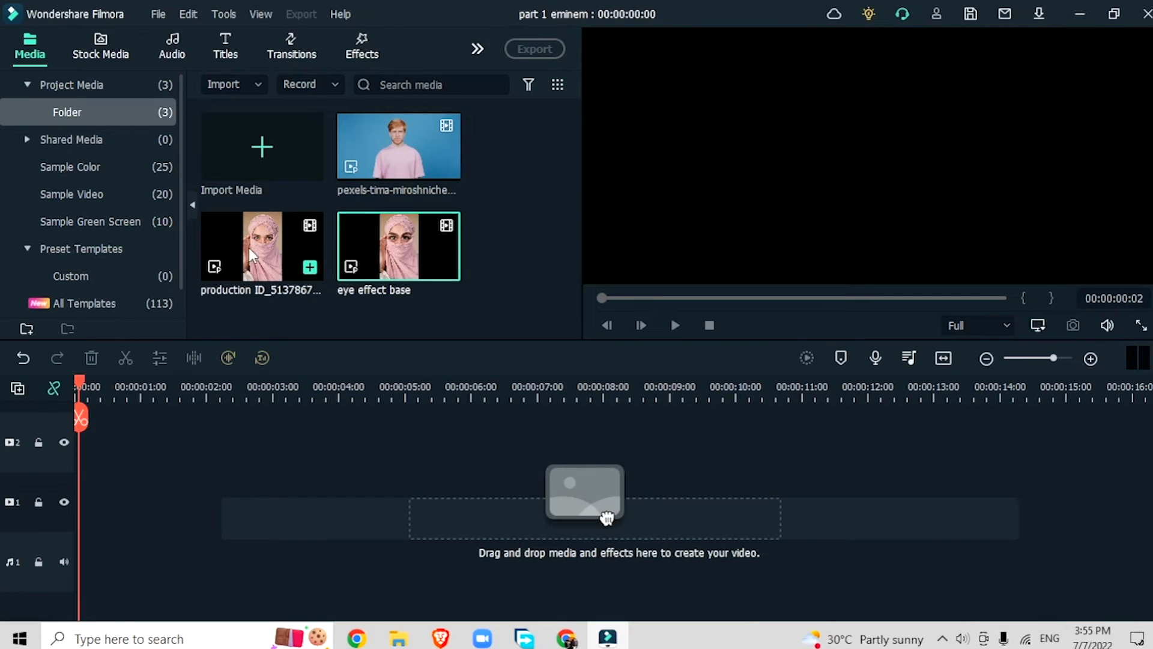
# Step: Place the production ID_5137867 clip on track 1 and the eye effect base clip on track 2, both starting at zero
pyautogui.moveTo(249, 248); pyautogui.dragTo(88, 516)
pyautogui.moveTo(366, 246); pyautogui.dragTo(90, 428)
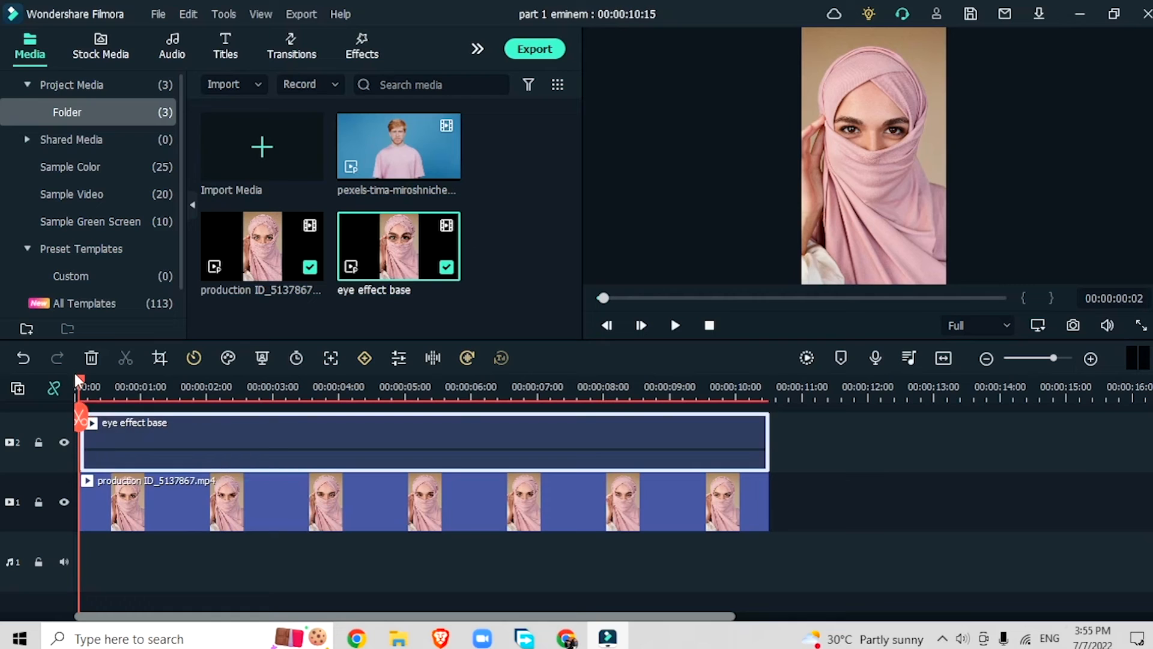
# Step: Split the eye effect base clip at 00:00:02:02, delete its first part and trim its end to about 8 seconds
pyautogui.moveTo(146, 391); pyautogui.dragTo(208, 417)
pyautogui.press('Right')
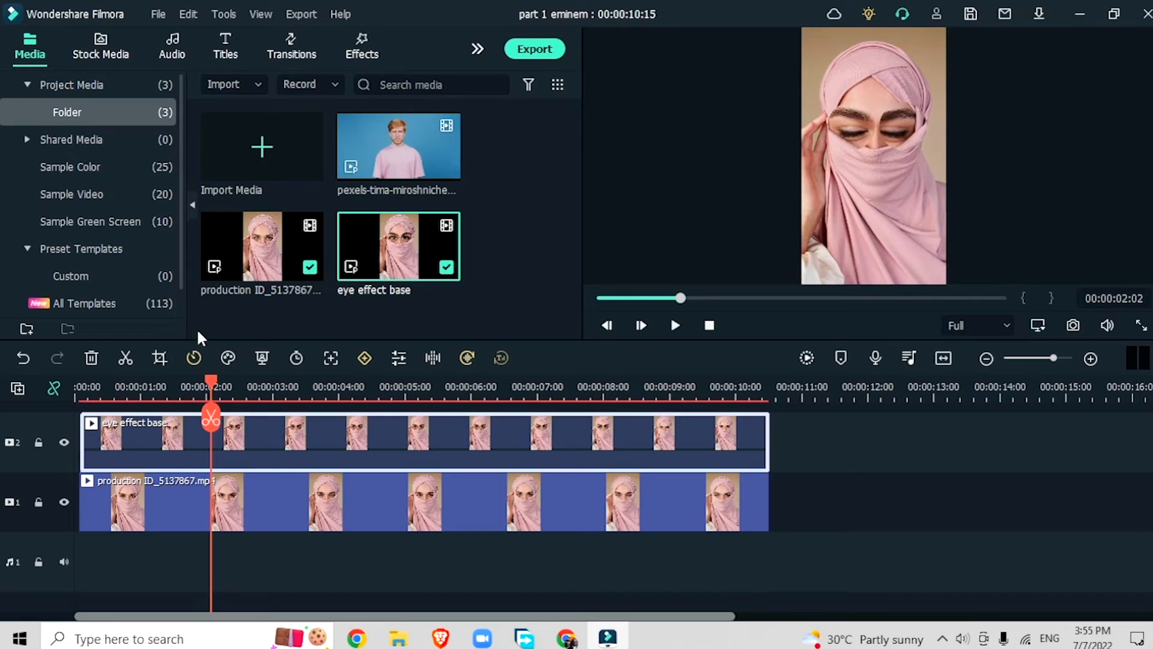
pyautogui.click(209, 419)
pyautogui.click(166, 444)
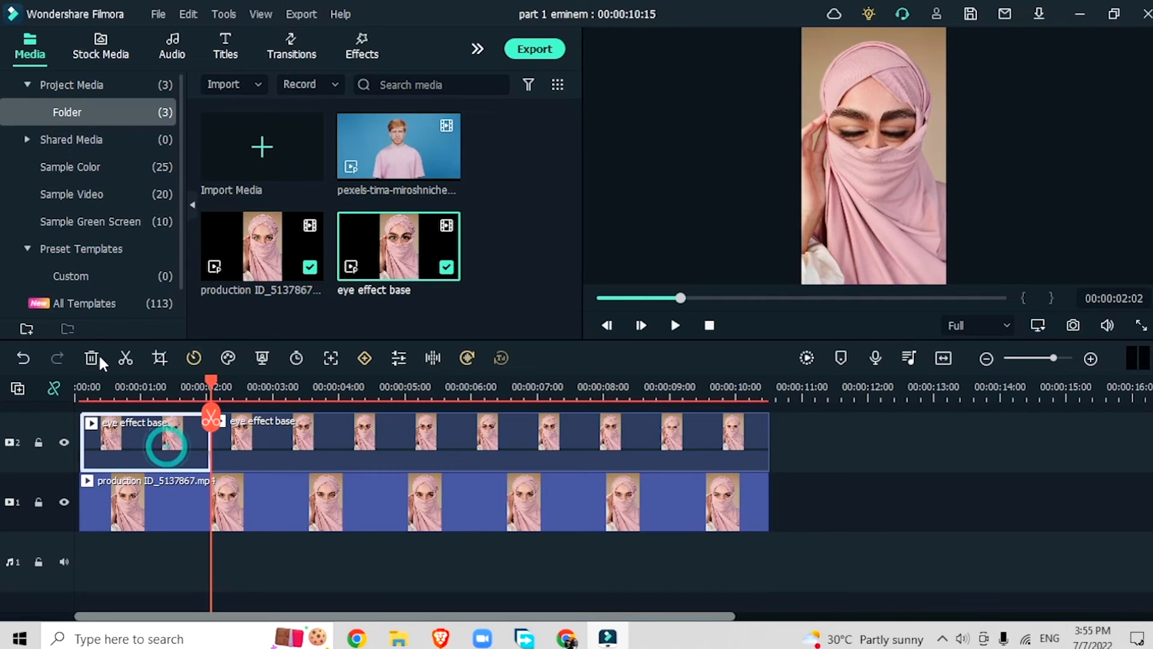
pyautogui.click(95, 355)
pyautogui.click(419, 385)
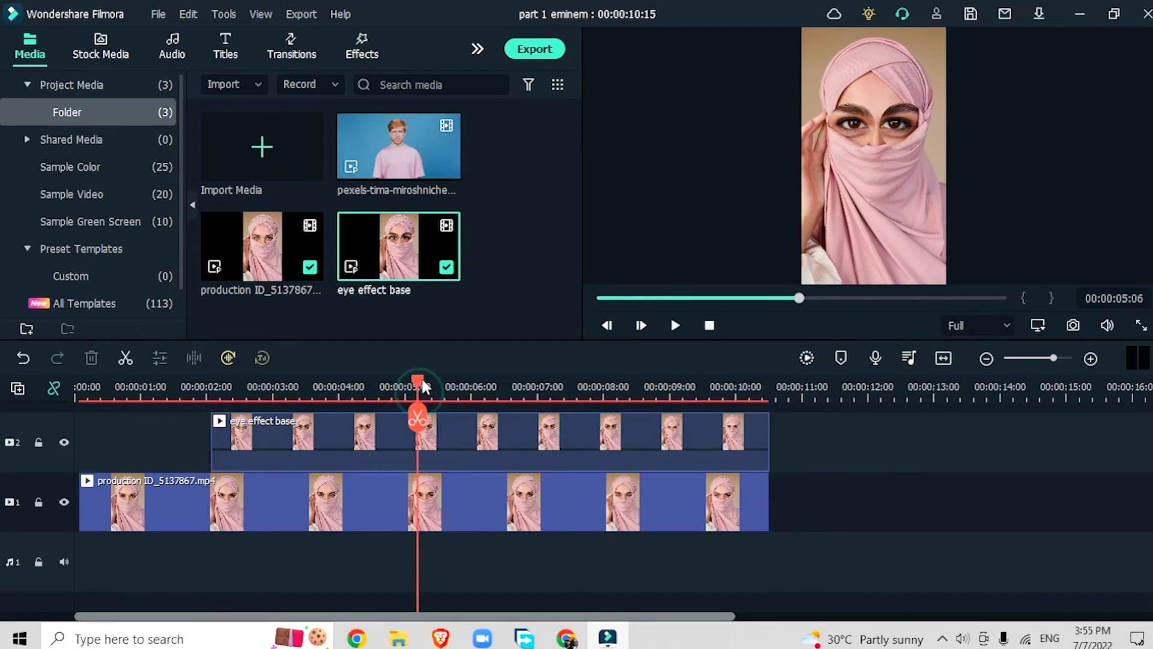
pyautogui.moveTo(416, 378); pyautogui.dragTo(456, 397)
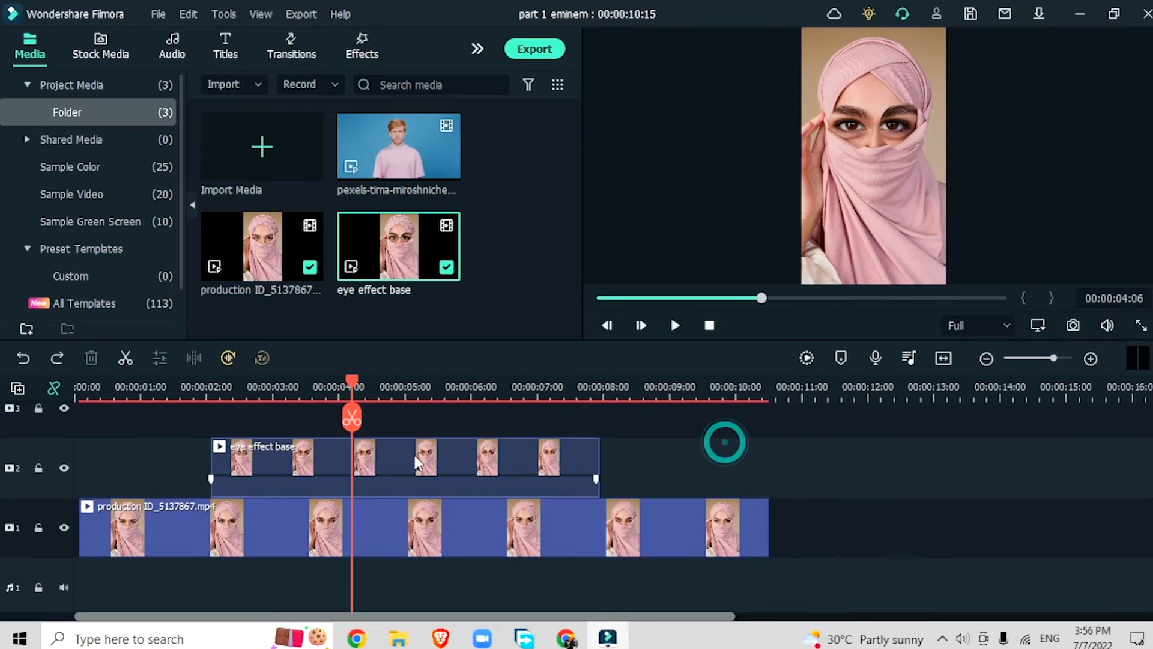
# Step: Fit a Rectangle mask around both eyes on the eye effect base clip, width 39.47, height 12.17, position X -1.0, Y 24.6
pyautogui.doubleClick(416, 458)
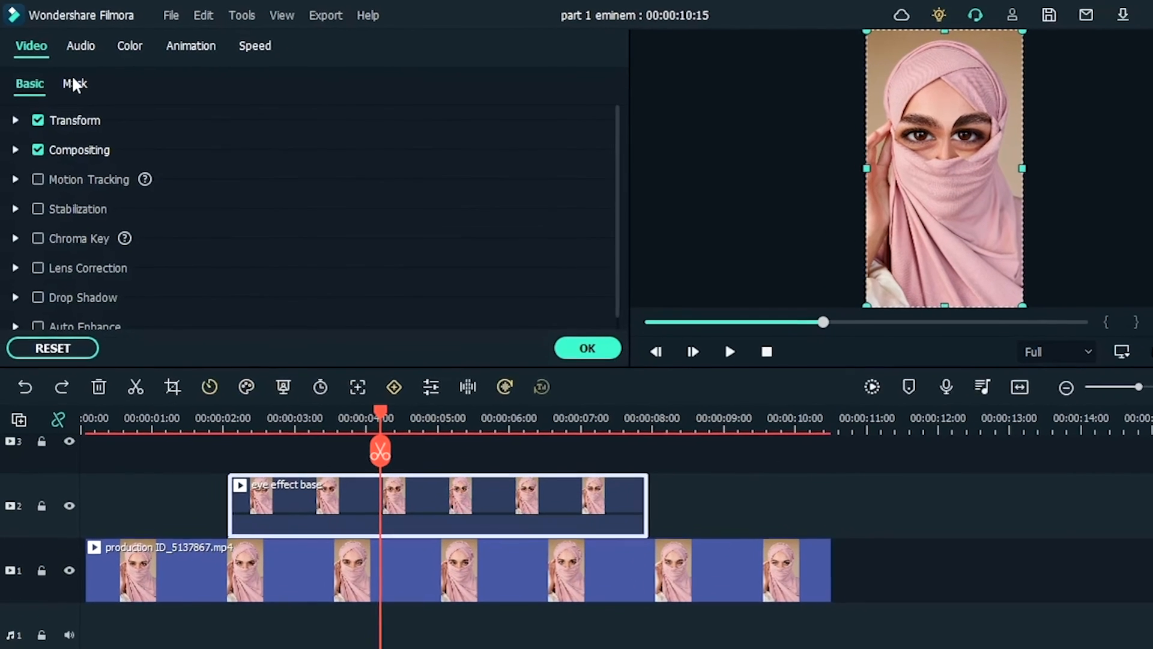
pyautogui.click(70, 79)
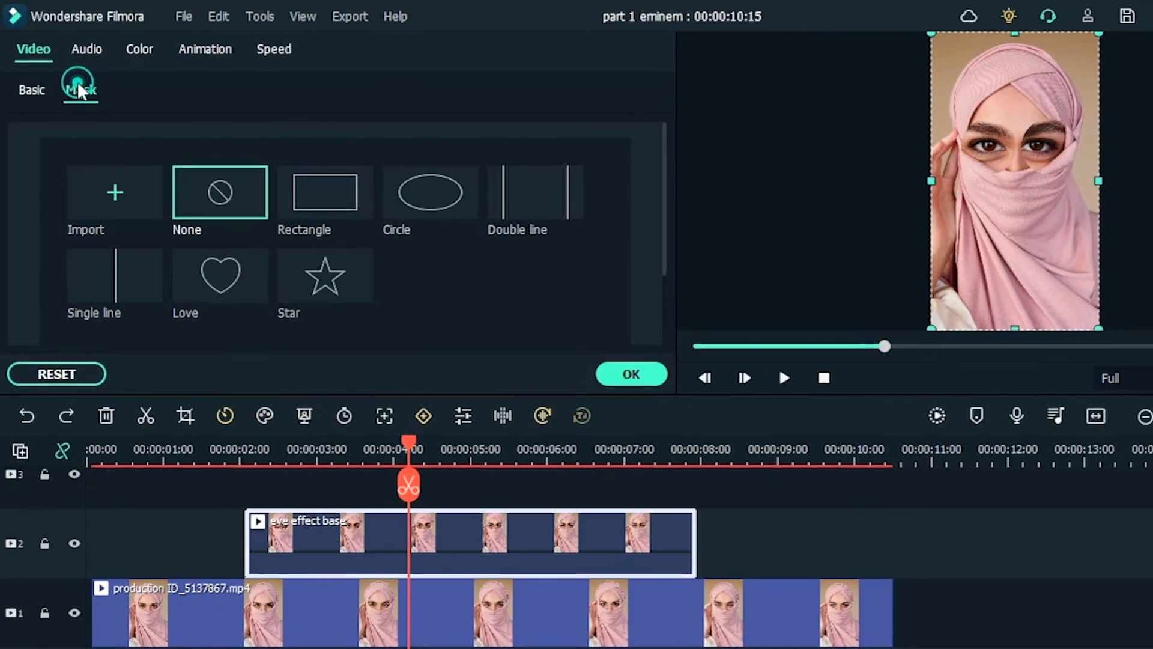
pyautogui.click(300, 205)
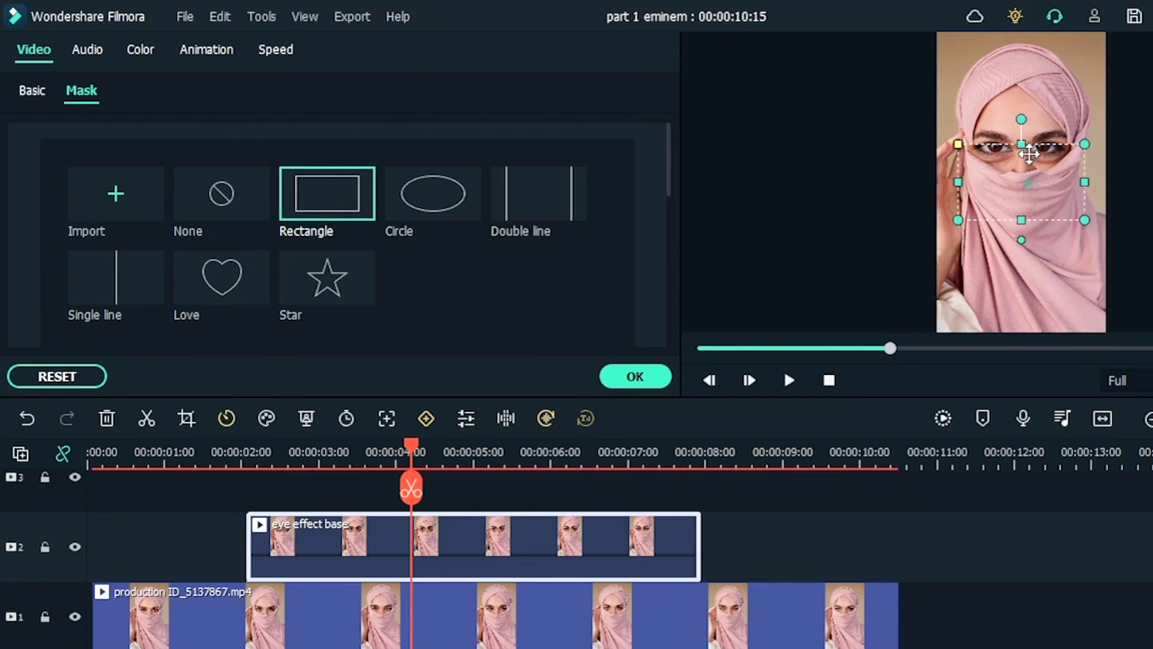
pyautogui.moveTo(1029, 155); pyautogui.dragTo(1029, 117)
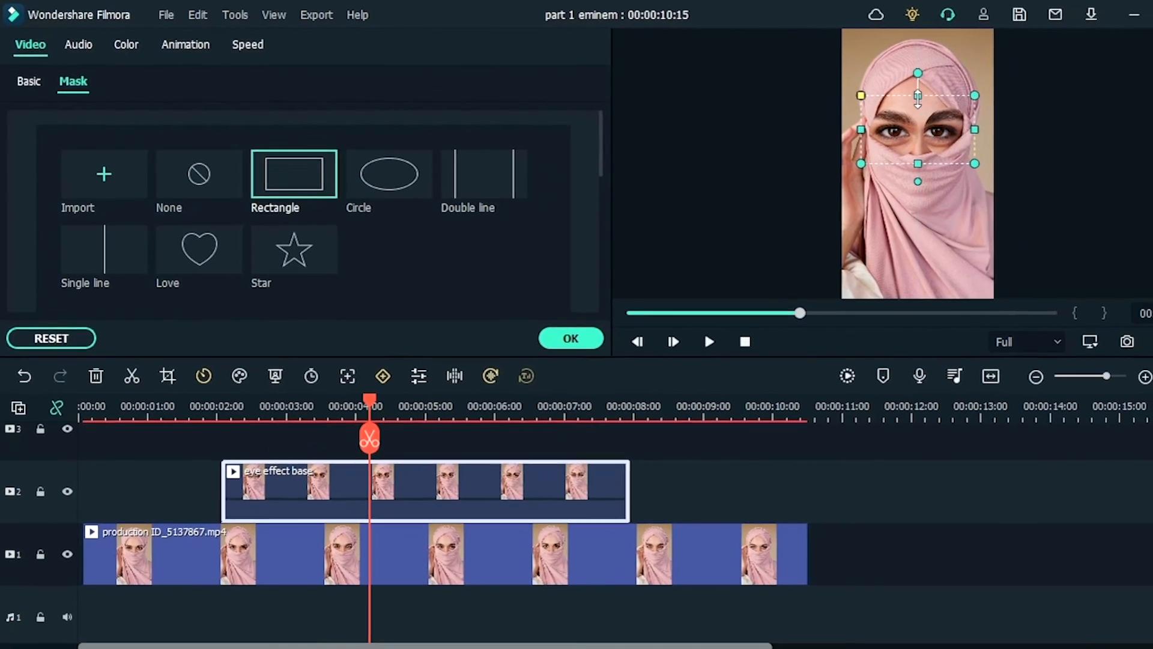
pyautogui.moveTo(918, 97); pyautogui.dragTo(918, 108)
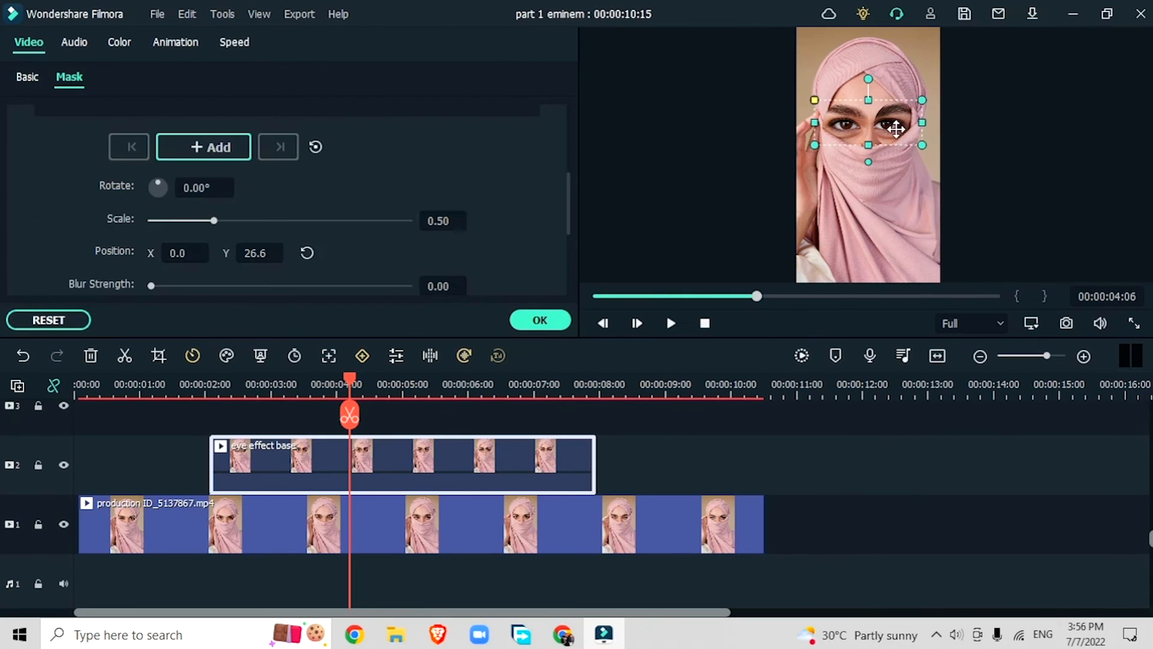
pyautogui.scroll(-2, 517, 195)
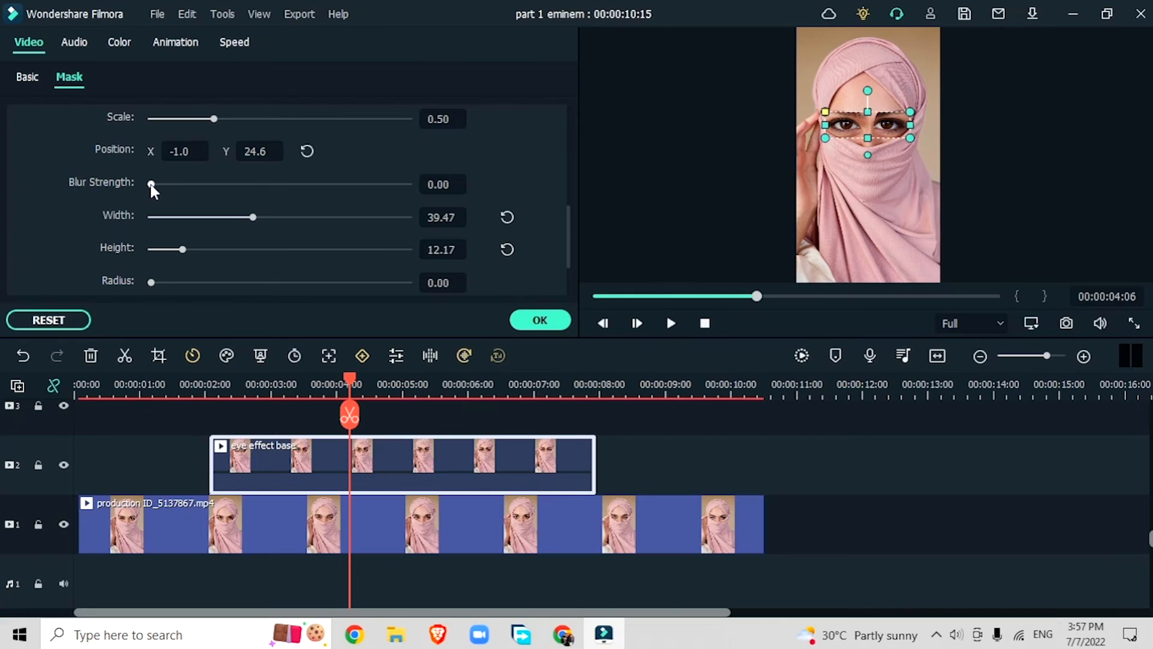
# Step: Set the eye mask's radius to 12.17 and add a slight blur to soften its edges
pyautogui.scroll(-2, 152, 190)
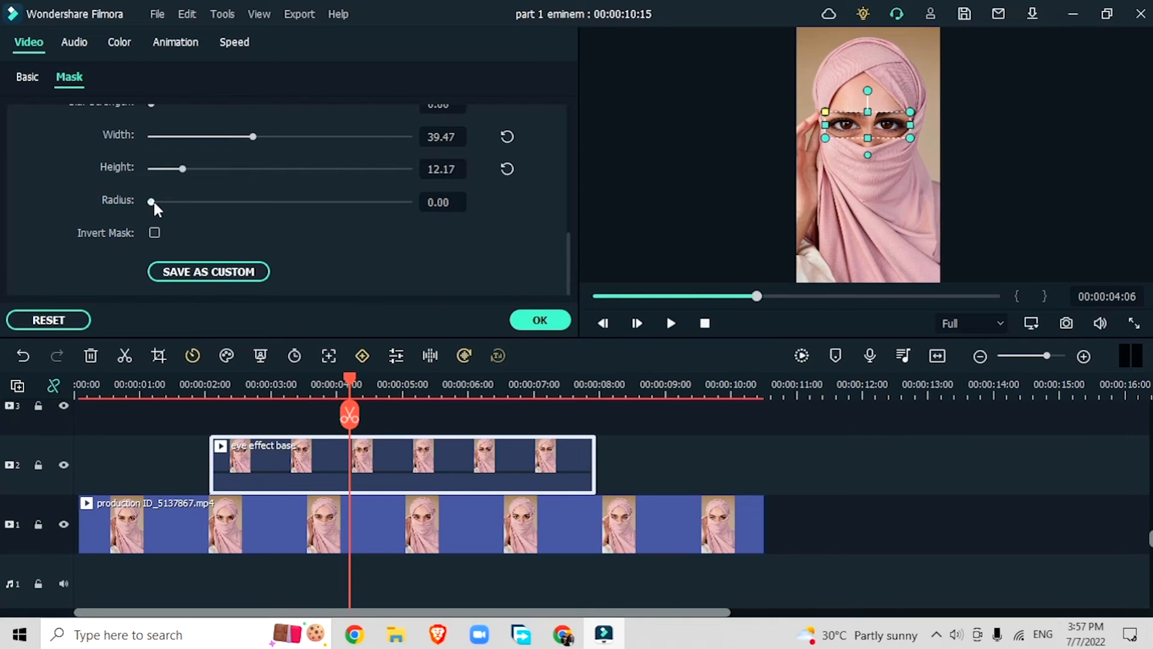
pyautogui.moveTo(154, 204); pyautogui.dragTo(185, 217)
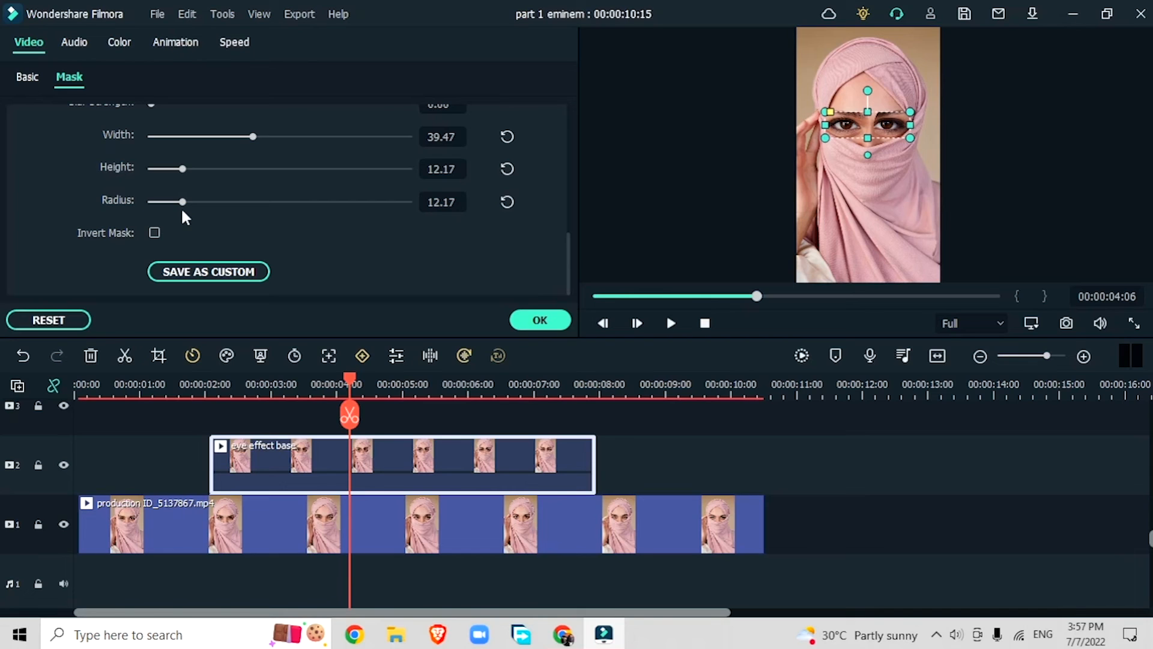
pyautogui.scroll(3, 54, 207)
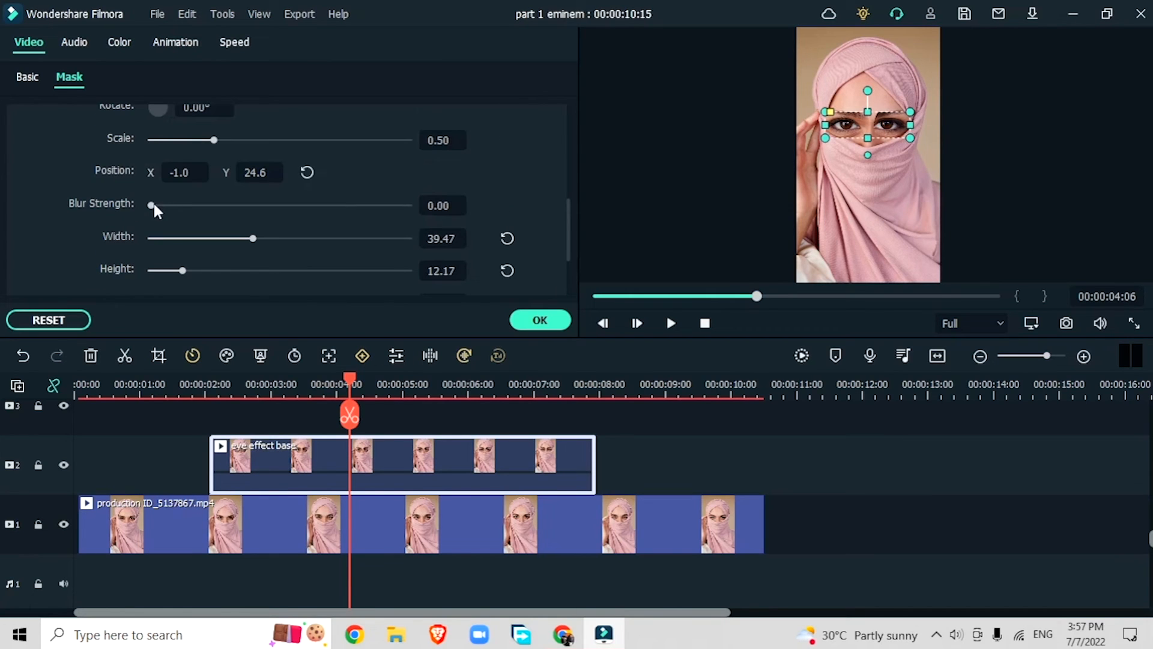
pyautogui.moveTo(153, 206); pyautogui.dragTo(161, 211)
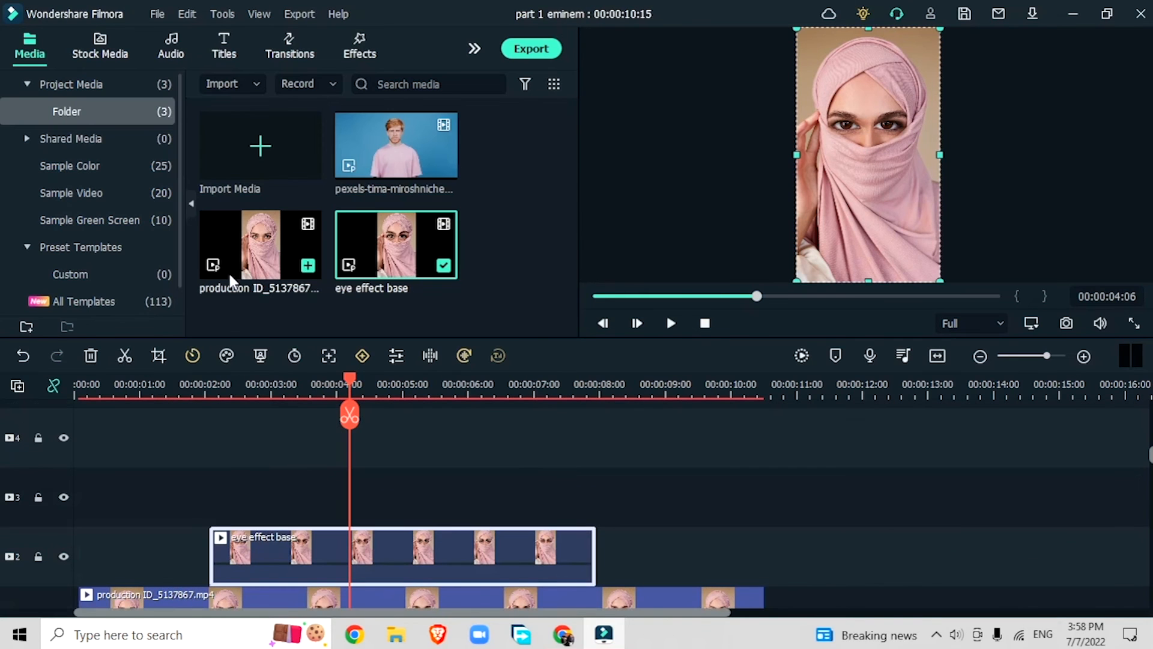
# Step: Add another copy of the production clip on track 3 and trim it to the span of the eye effect base clip, starting at 00:00:02:02
pyautogui.moveTo(227, 250); pyautogui.dragTo(82, 502)
pyautogui.scroll(-1, 759, 515)
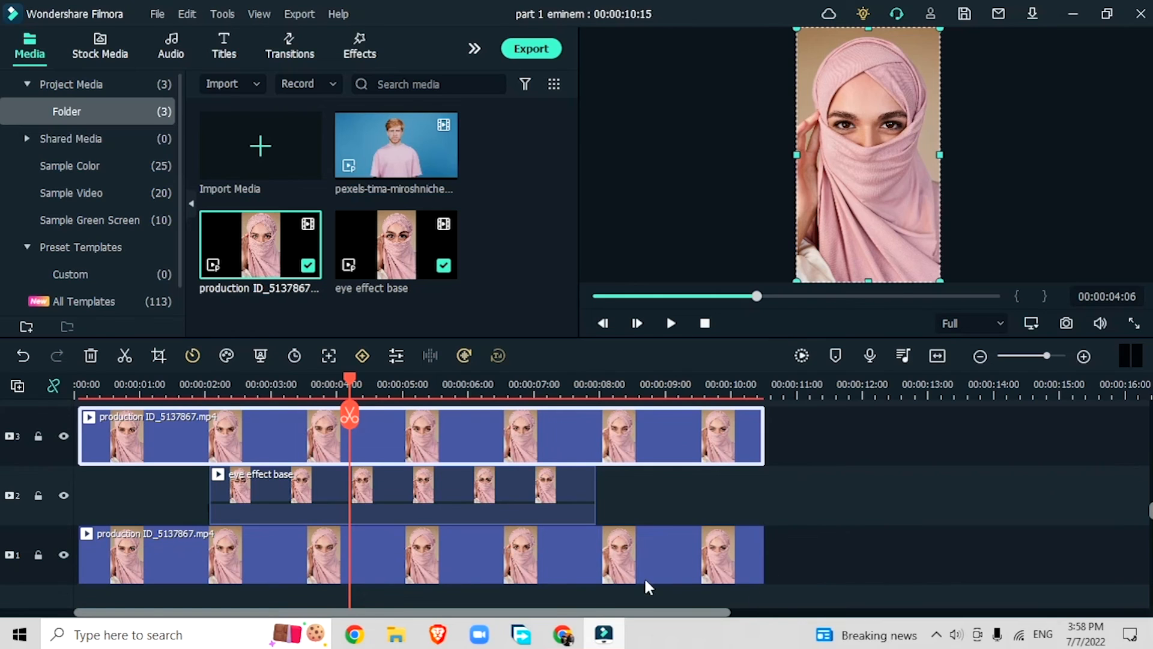
pyautogui.moveTo(349, 381); pyautogui.dragTo(210, 385)
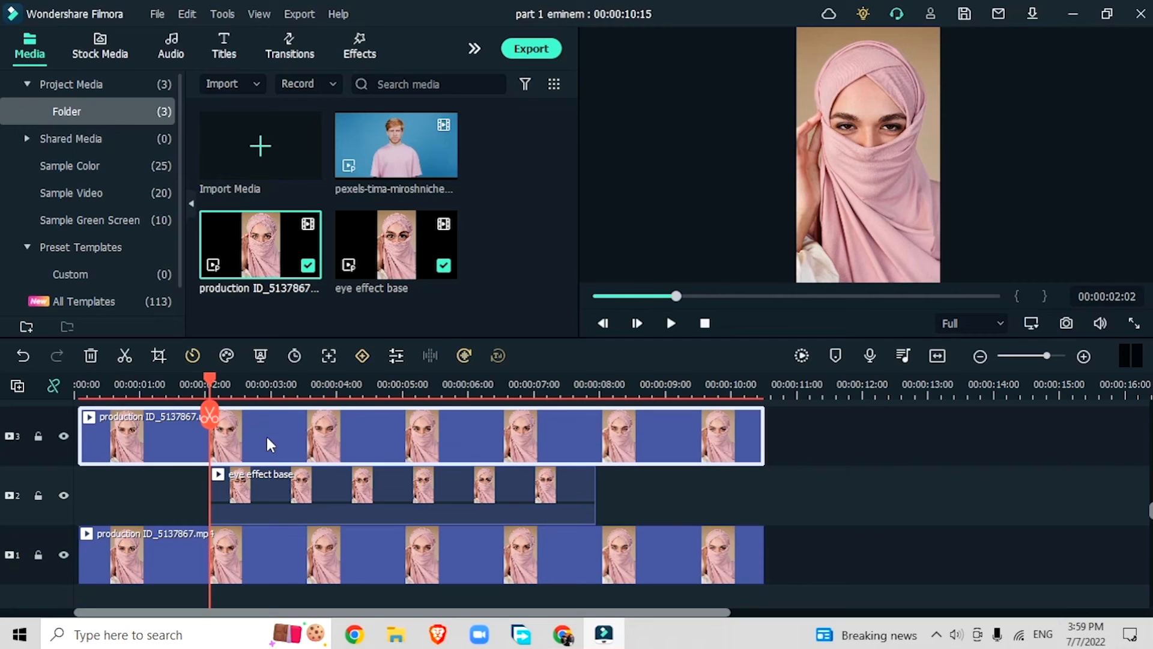
pyautogui.click(209, 414)
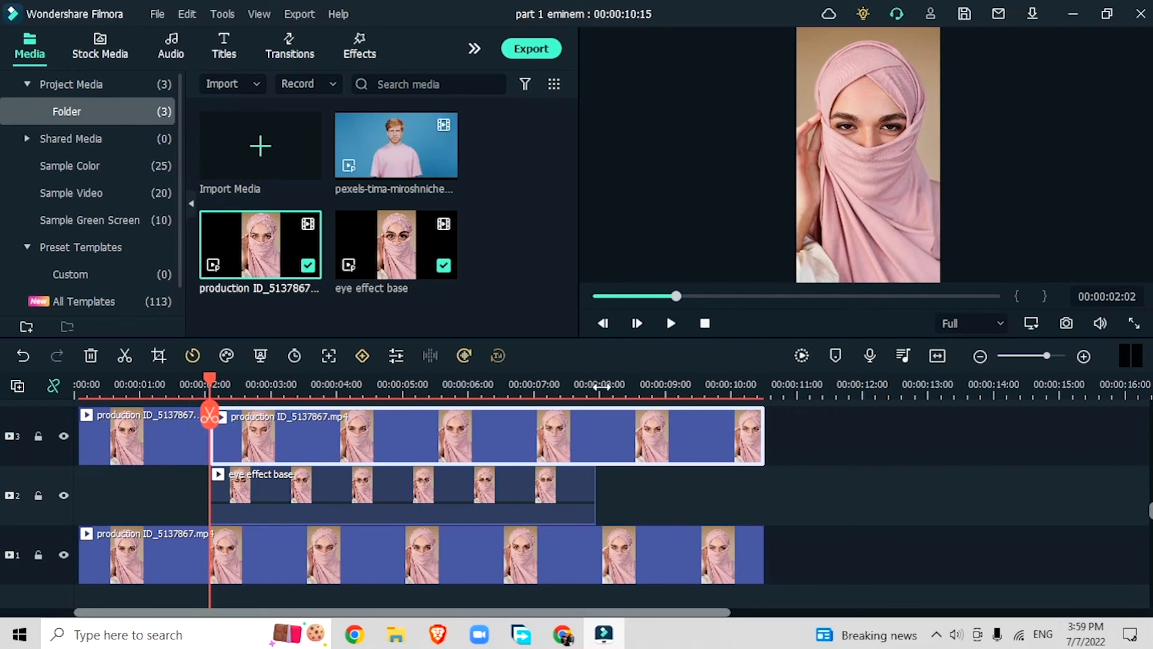
pyautogui.click(600, 386)
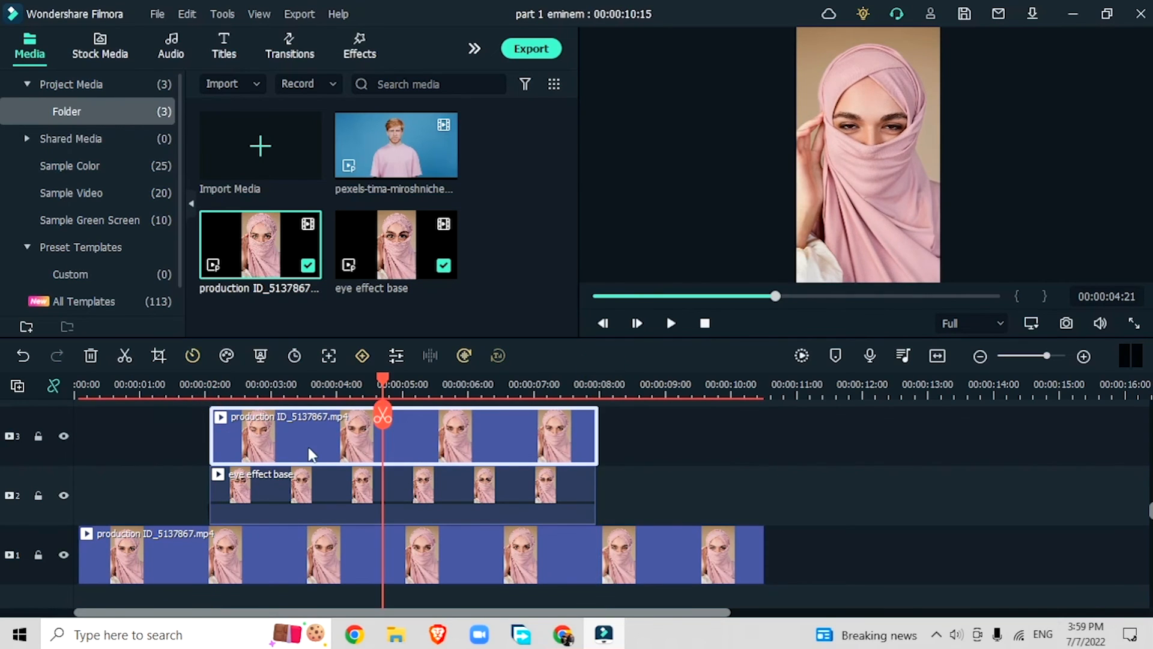
# Step: Apply a Rectangle mask over the nose on the track 3 clip: width 5.92, height 28.62, position Y 17.5, blur strength 12.83
pyautogui.doubleClick(310, 448)
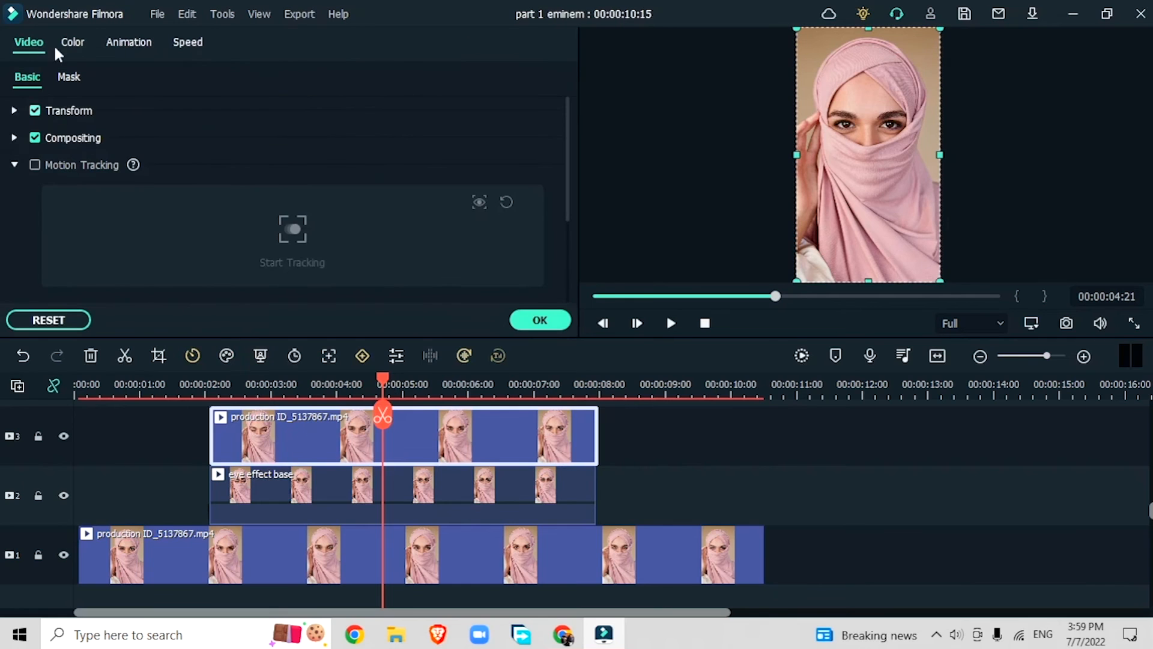
pyautogui.click(69, 76)
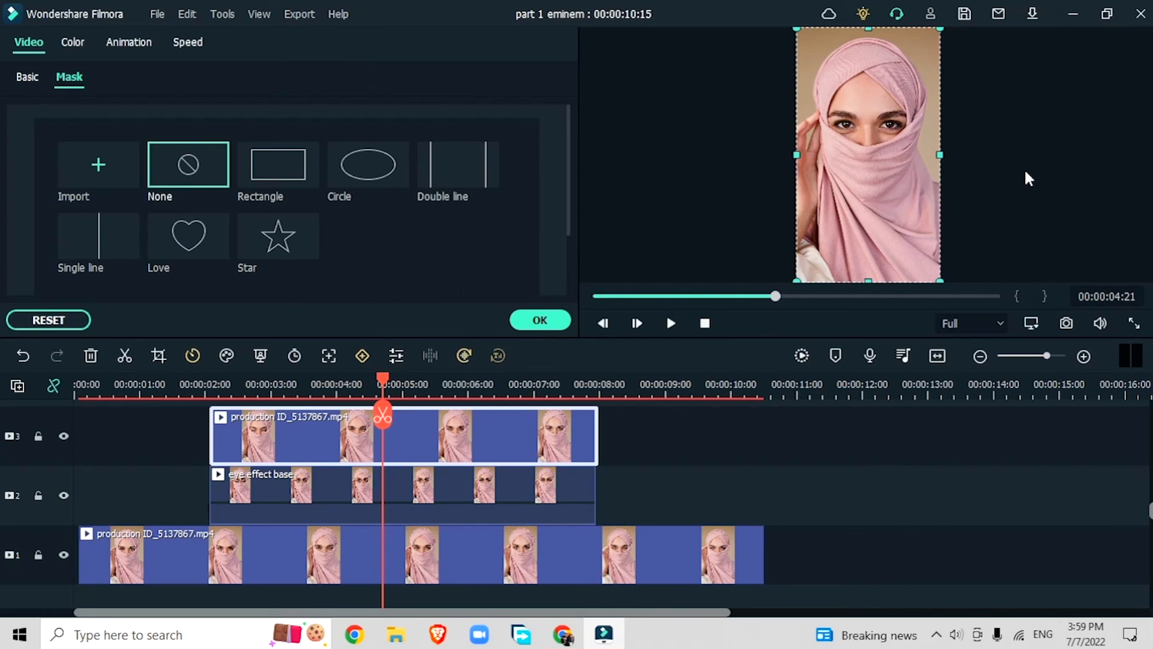
pyautogui.click(271, 198)
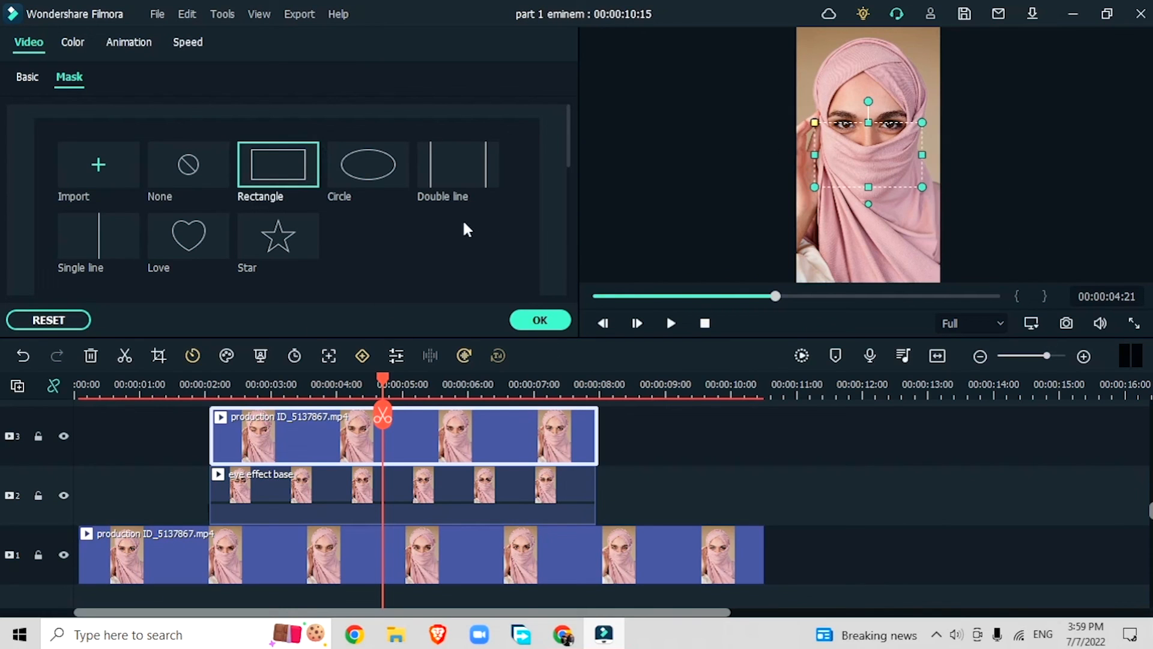
pyautogui.scroll(-3, 470, 233)
pyautogui.scroll(-2, 158, 231)
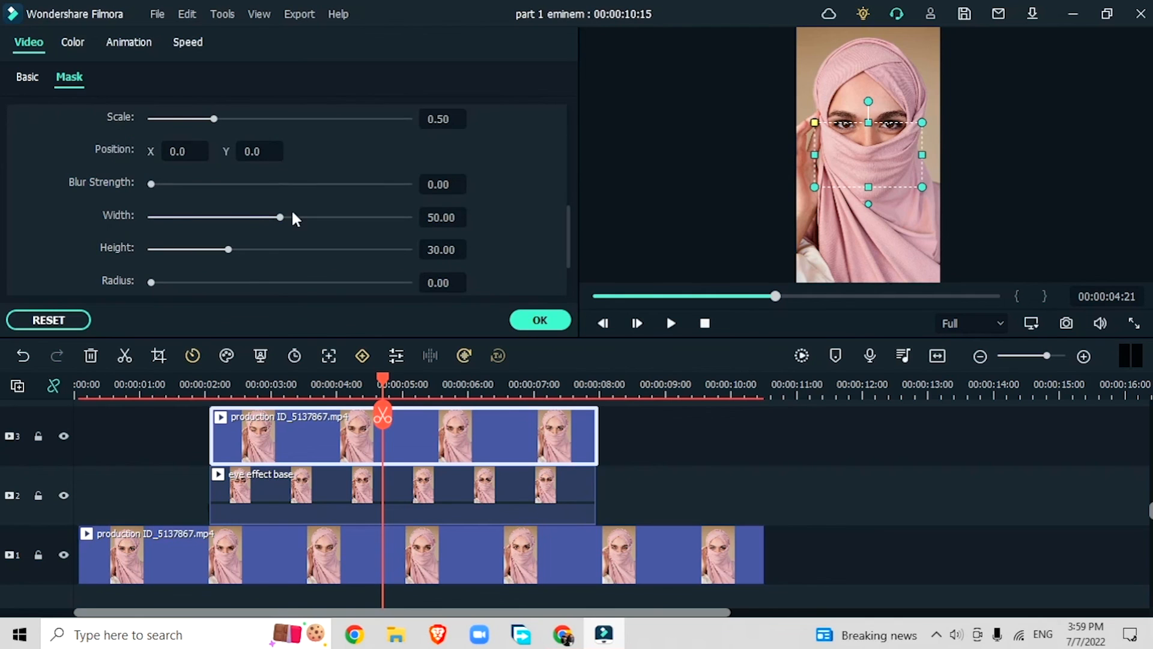
pyautogui.moveTo(280, 217); pyautogui.dragTo(168, 247)
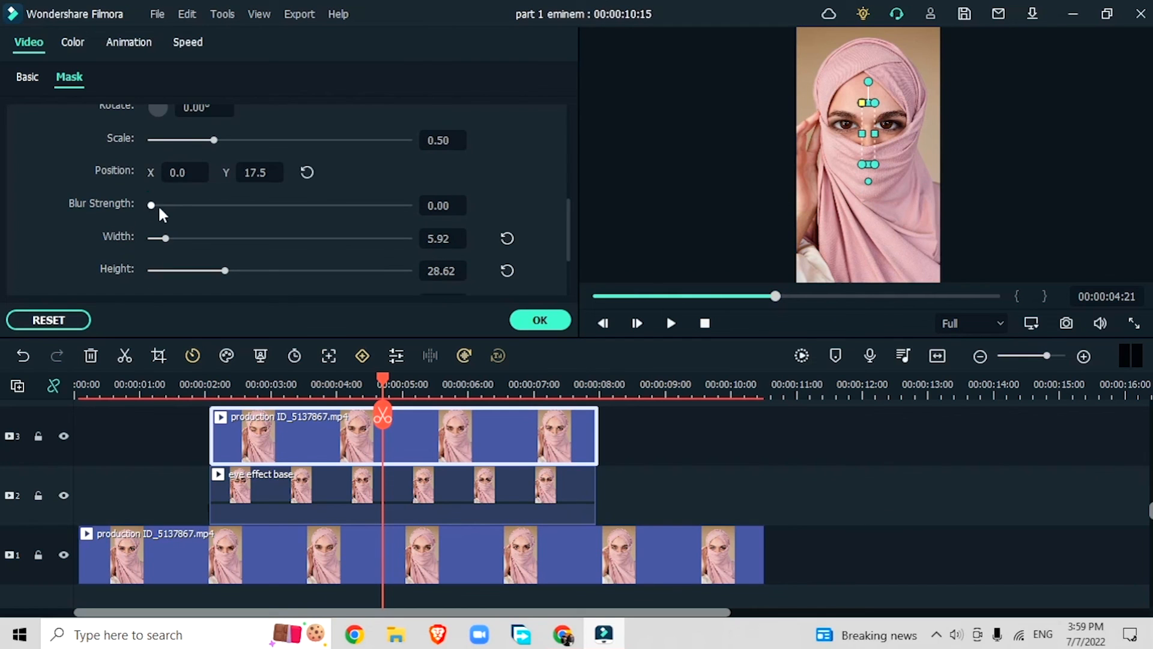
pyautogui.moveTo(151, 205); pyautogui.dragTo(184, 220)
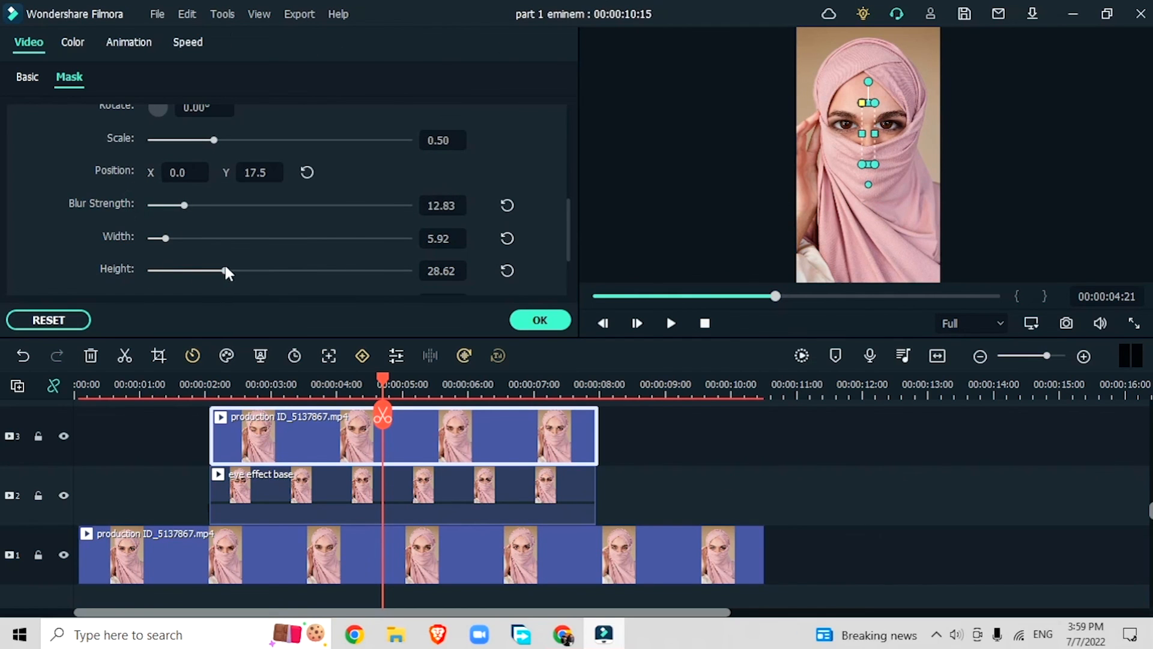